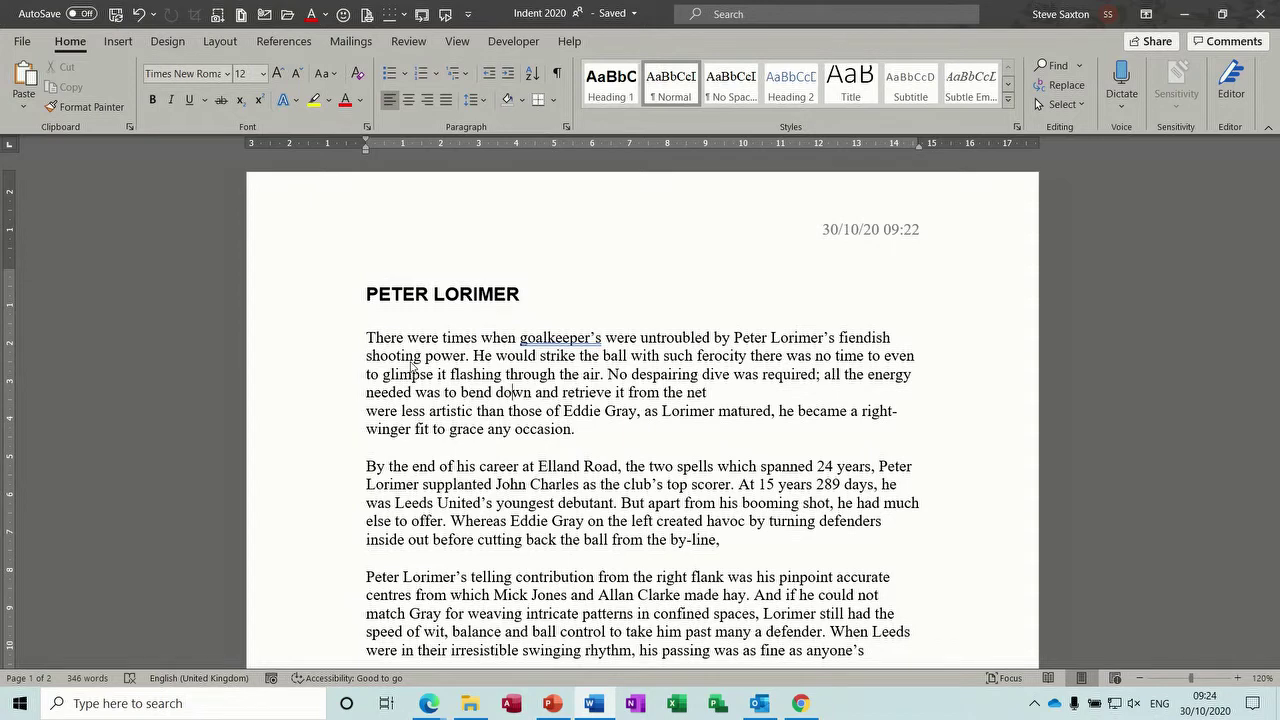
Step: Create a blank document and start a bulleted list with the items "Sdsjfdf", "Dfff" and "dgdgg"
{"action": "key", "text": "ctrl+n"}
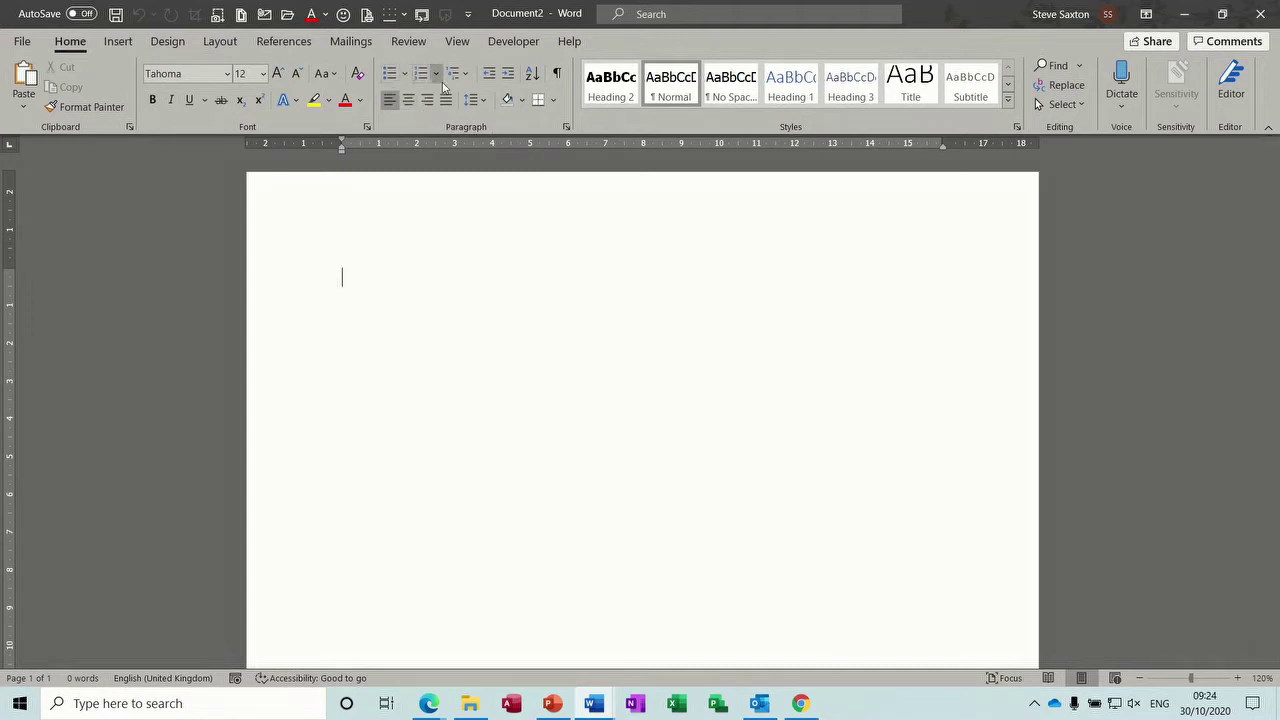
{"action": "left_click", "coordinate": [389, 76]}
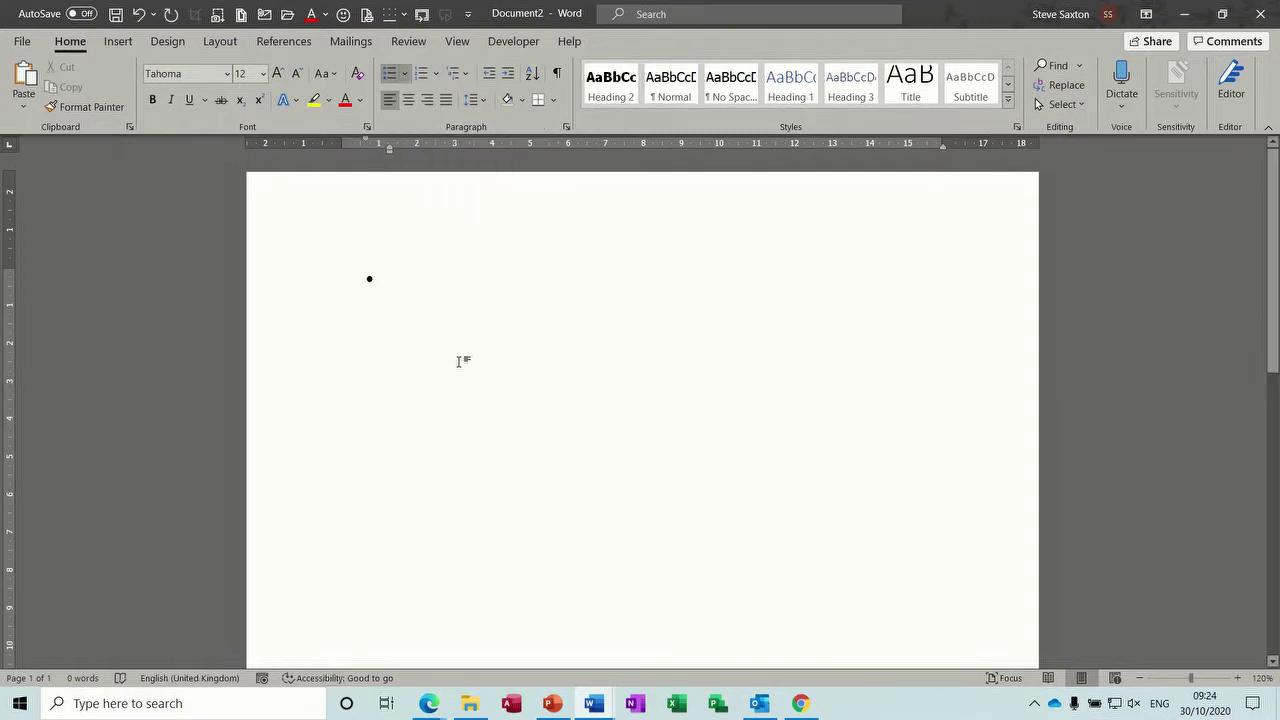
{"action": "type", "text": "sdsjfdf"}
{"action": "key", "text": "Return"}
{"action": "type", "text": "dfff"}
{"action": "key", "text": "Return"}
{"action": "type", "text": "dgdgg"}
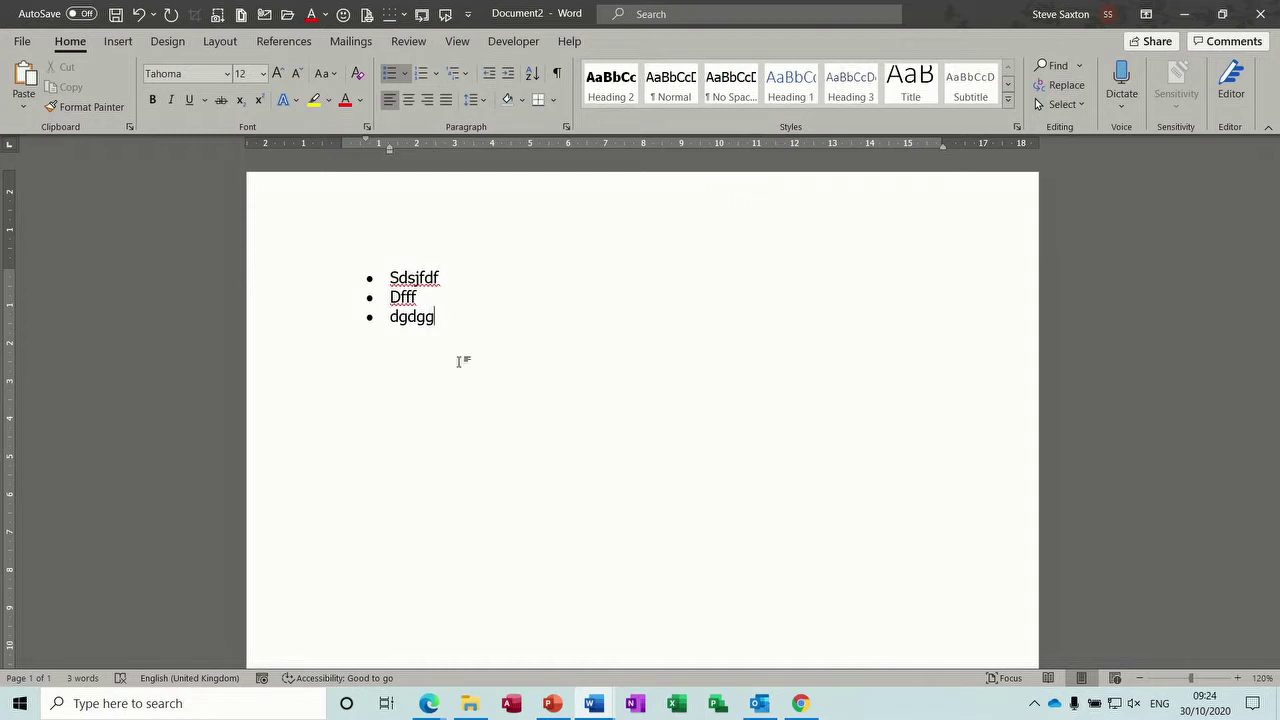
Step: Leave an unbulleted blank line in the list, add the bullet item "dfkjfkjfj" and end the list
{"action": "key", "text": "Return"}
{"action": "key", "text": "BackSpace"}
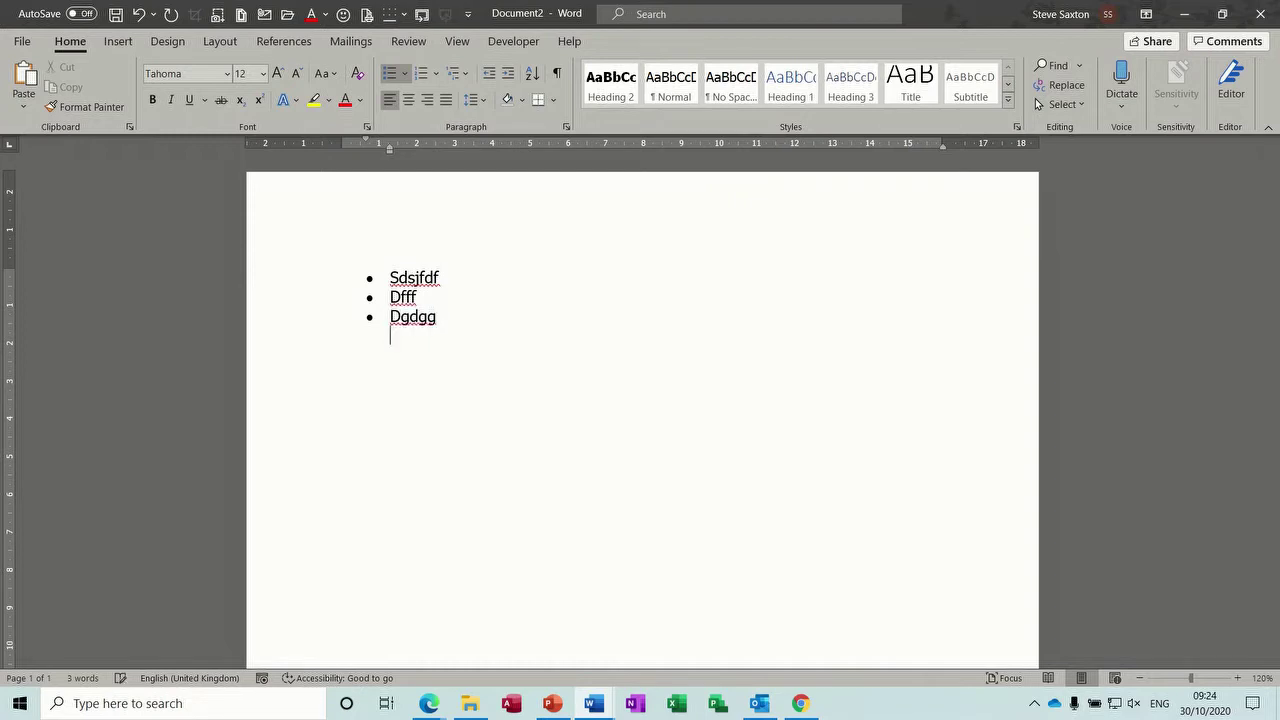
{"action": "key", "text": "Return"}
{"action": "type", "text": "dfkjfkjfj"}
{"action": "key", "text": "Return"}
{"action": "key", "text": "Return"}
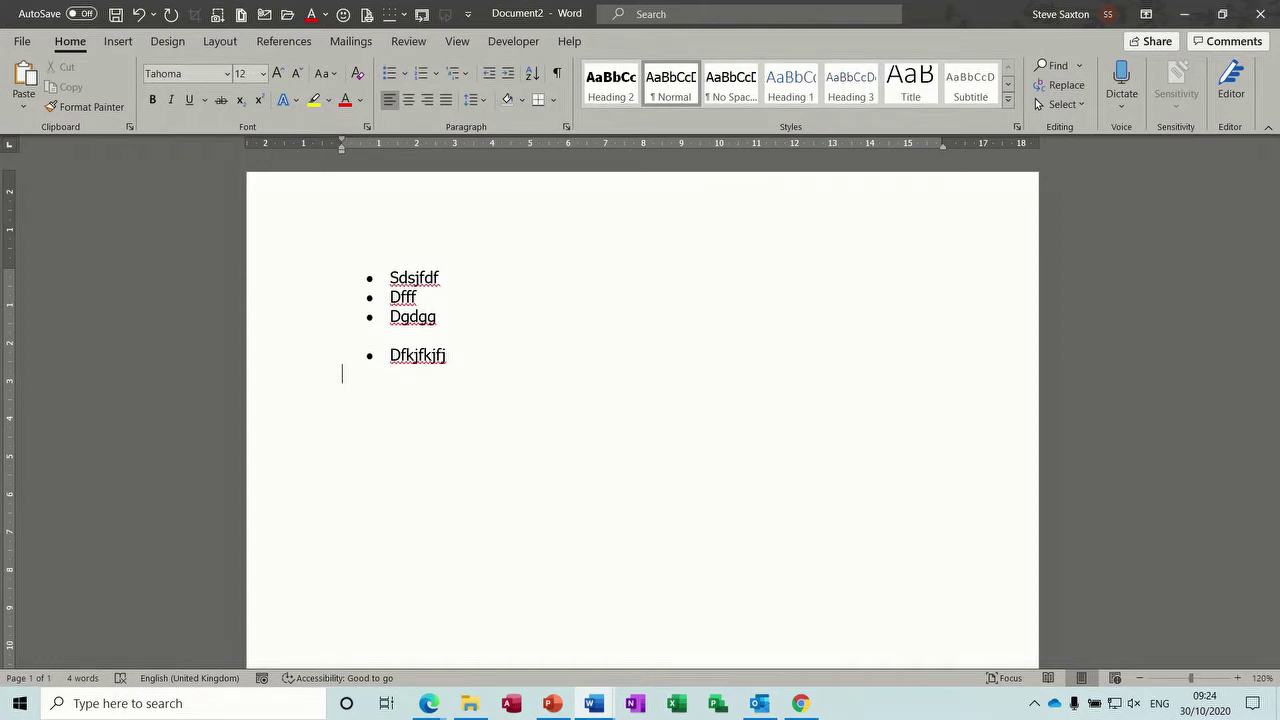
Step: Resume the list with the bullet "ddfdf" and add "dfkdf", "dfjfjd" and "dfdnkn" beneath it as unbulleted line breaks
{"action": "key", "text": "BackSpace"}
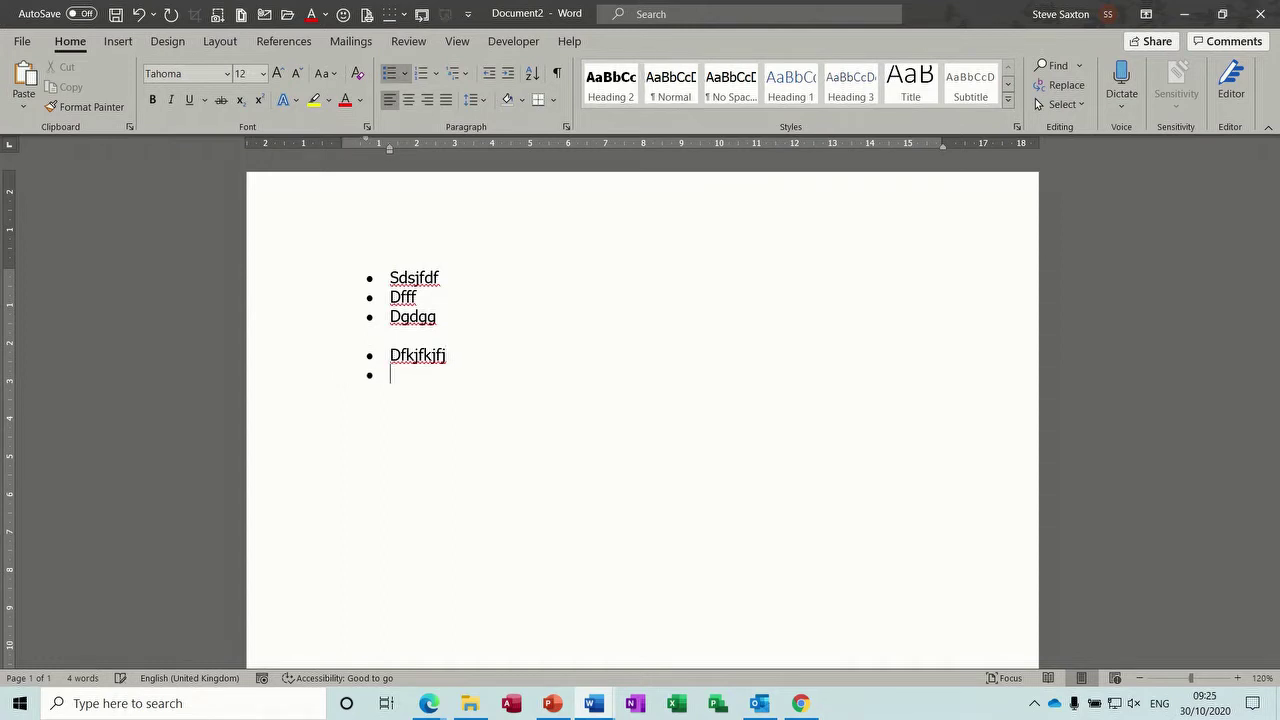
{"action": "type", "text": "ddfdf"}
{"action": "key", "text": "shift+Return"}
{"action": "type", "text": "dfkdf"}
{"action": "key", "text": "shift+Return"}
{"action": "type", "text": "dfjfjd"}
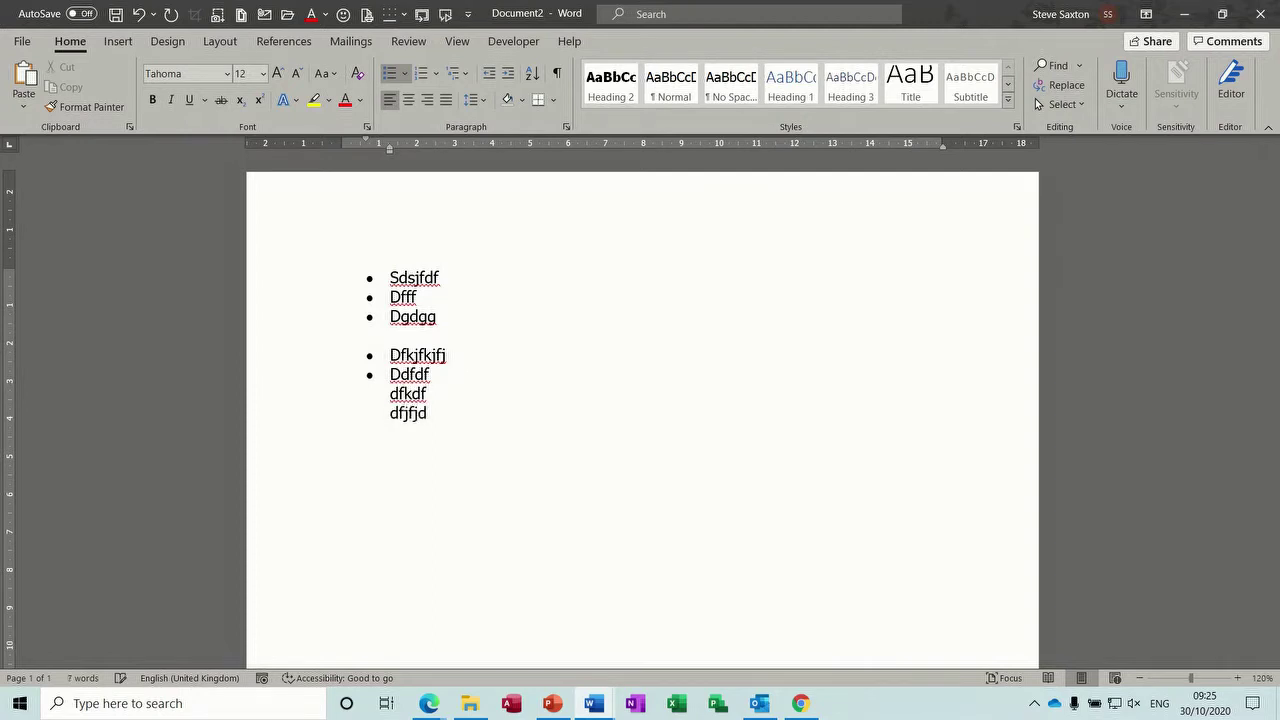
{"action": "key", "text": "shift+Return"}
{"action": "type", "text": "dfdnkn"}
Step: Finish the list with a new bullet "fndf" and delete the entire list from the page
{"action": "key", "text": "Return"}
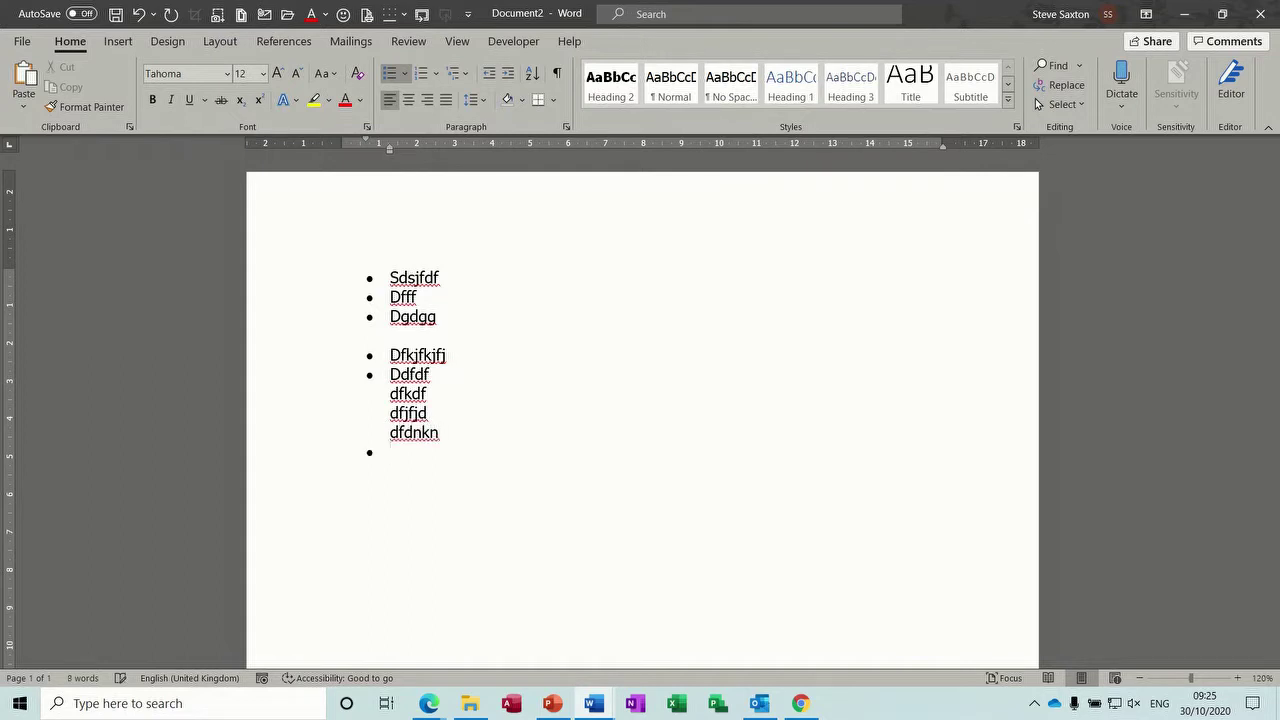
{"action": "type", "text": "fndf"}
{"action": "key", "text": "Return"}
{"action": "key", "text": "Return"}
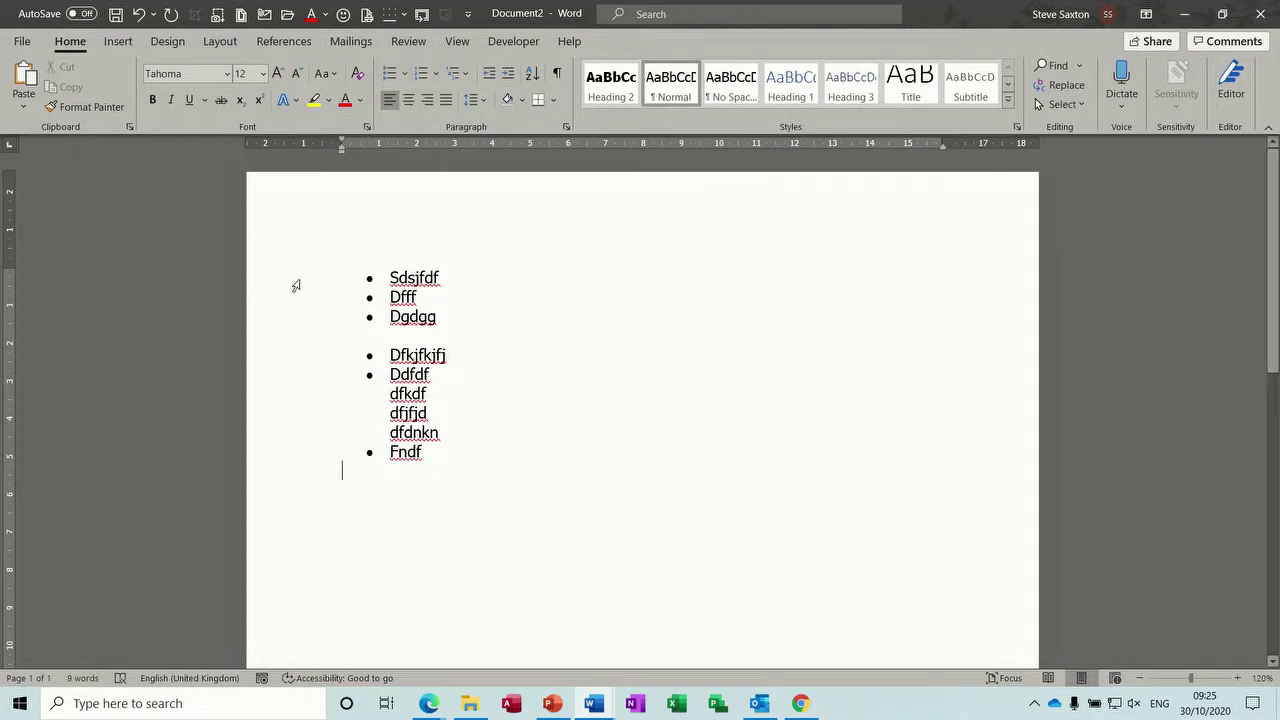
{"action": "left_click_drag", "start_coordinate": [294, 279], "coordinate": [326, 466]}
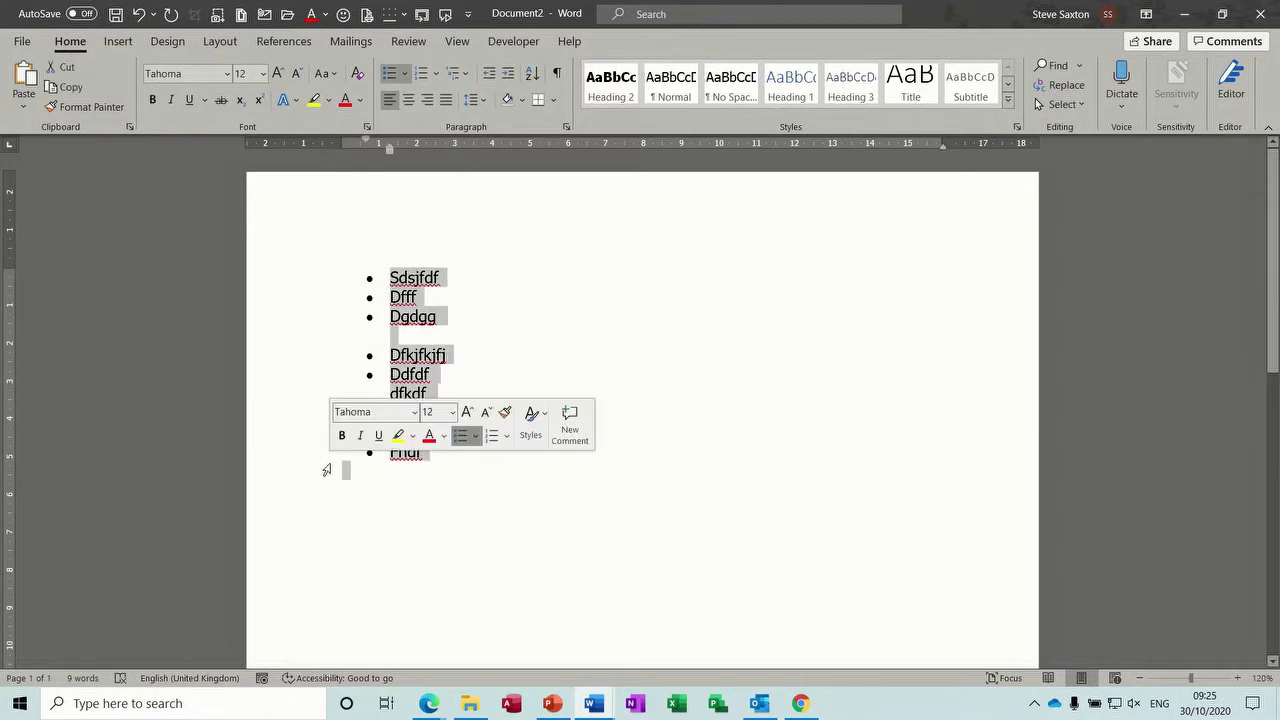
{"action": "key", "text": "Delete"}
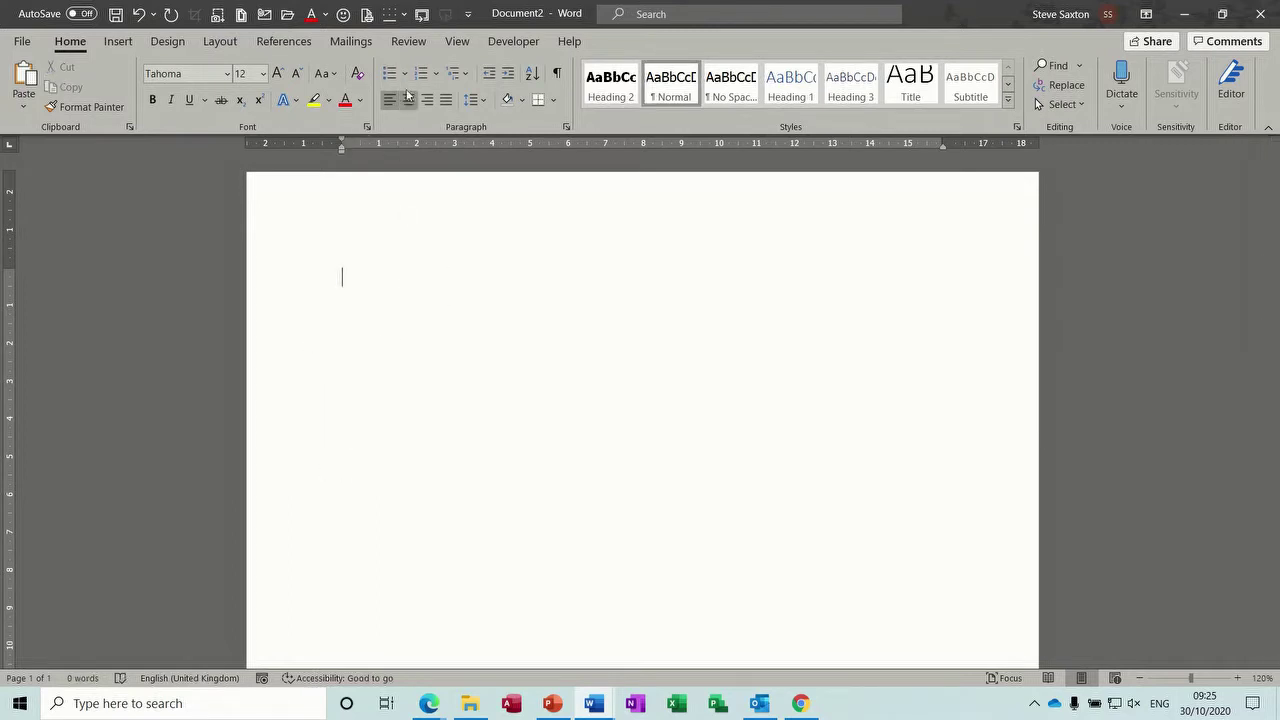
Step: Define a new bullet that uses the open book symbol from the Wingdings font, character code 38
{"action": "left_click", "coordinate": [405, 77]}
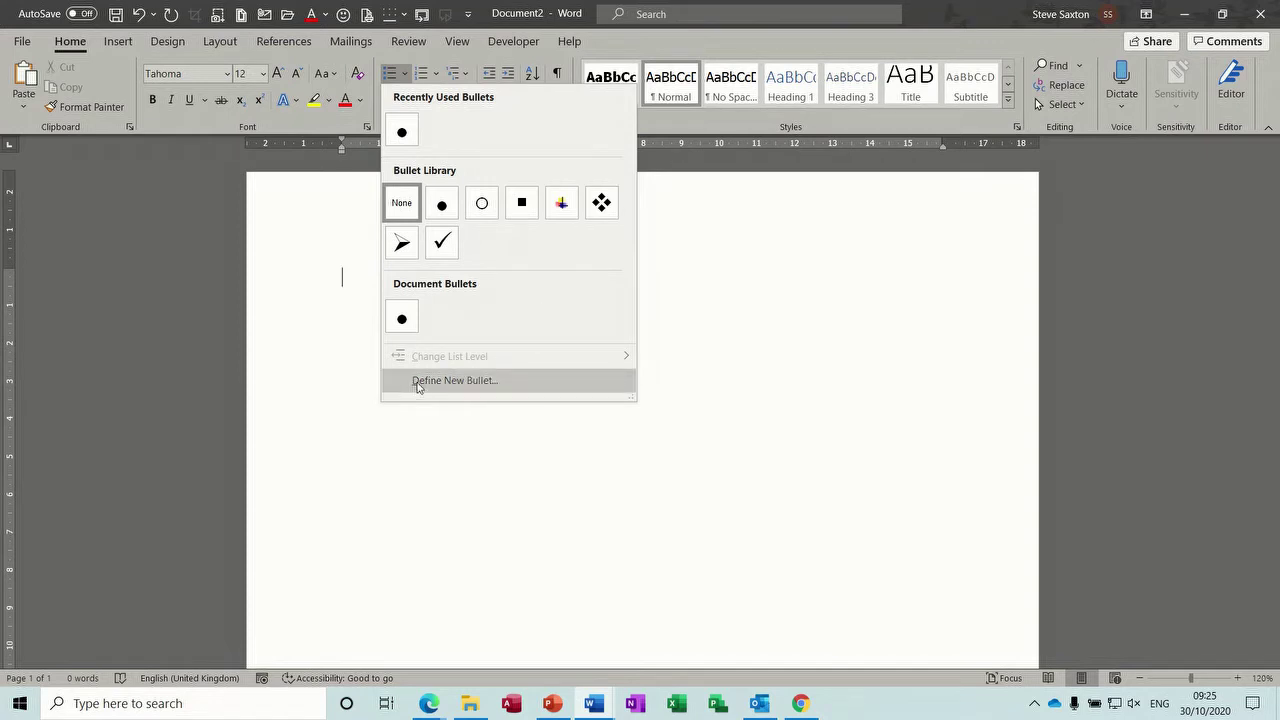
{"action": "left_click", "coordinate": [462, 388]}
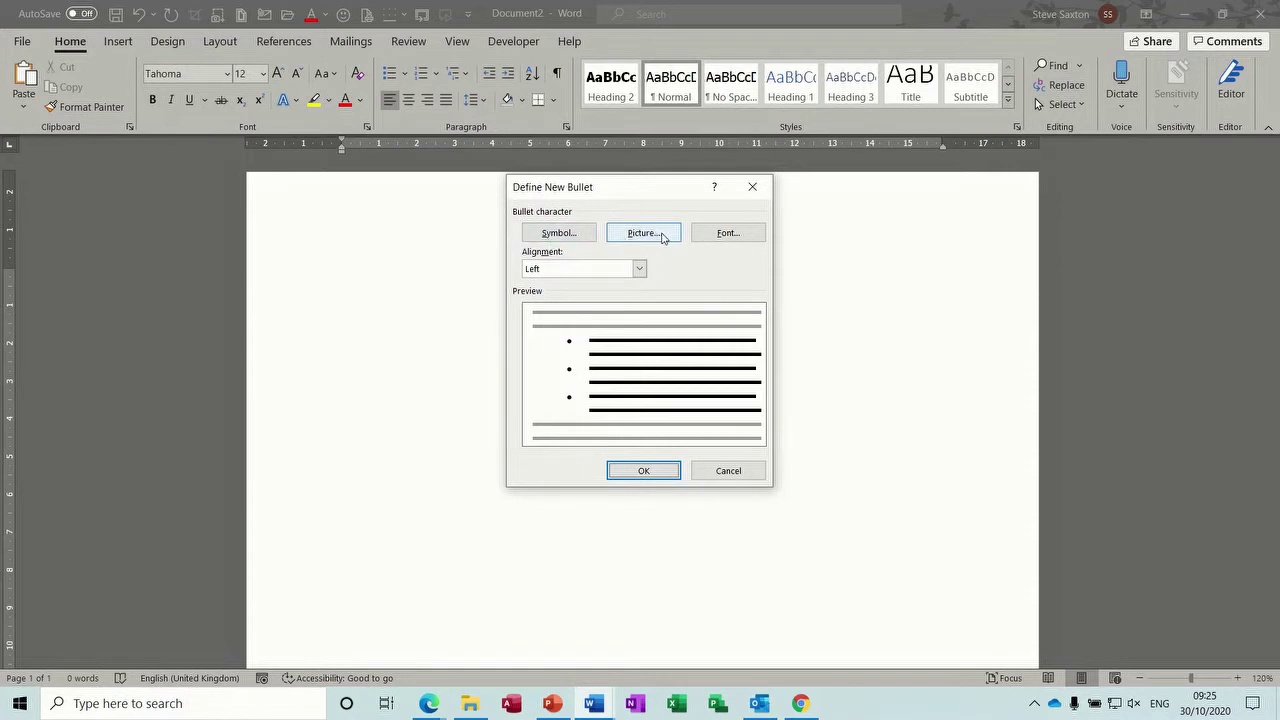
{"action": "left_click", "coordinate": [727, 233]}
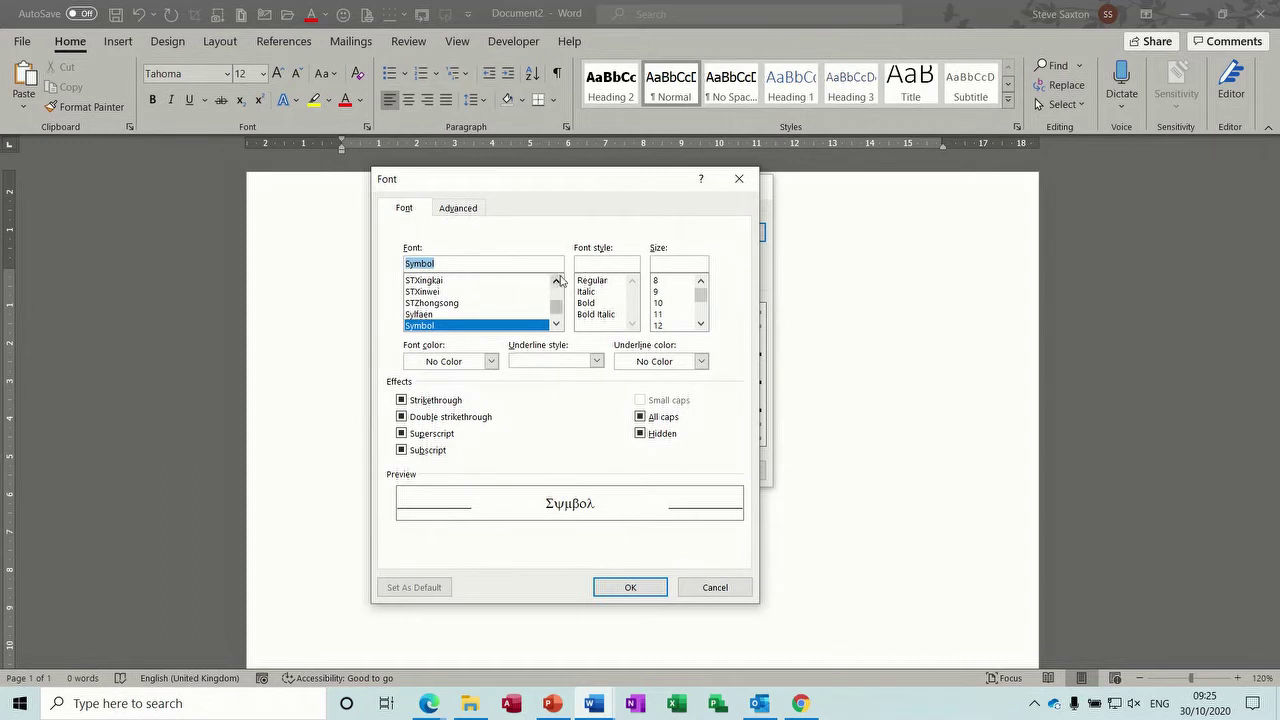
{"action": "left_click", "coordinate": [739, 178]}
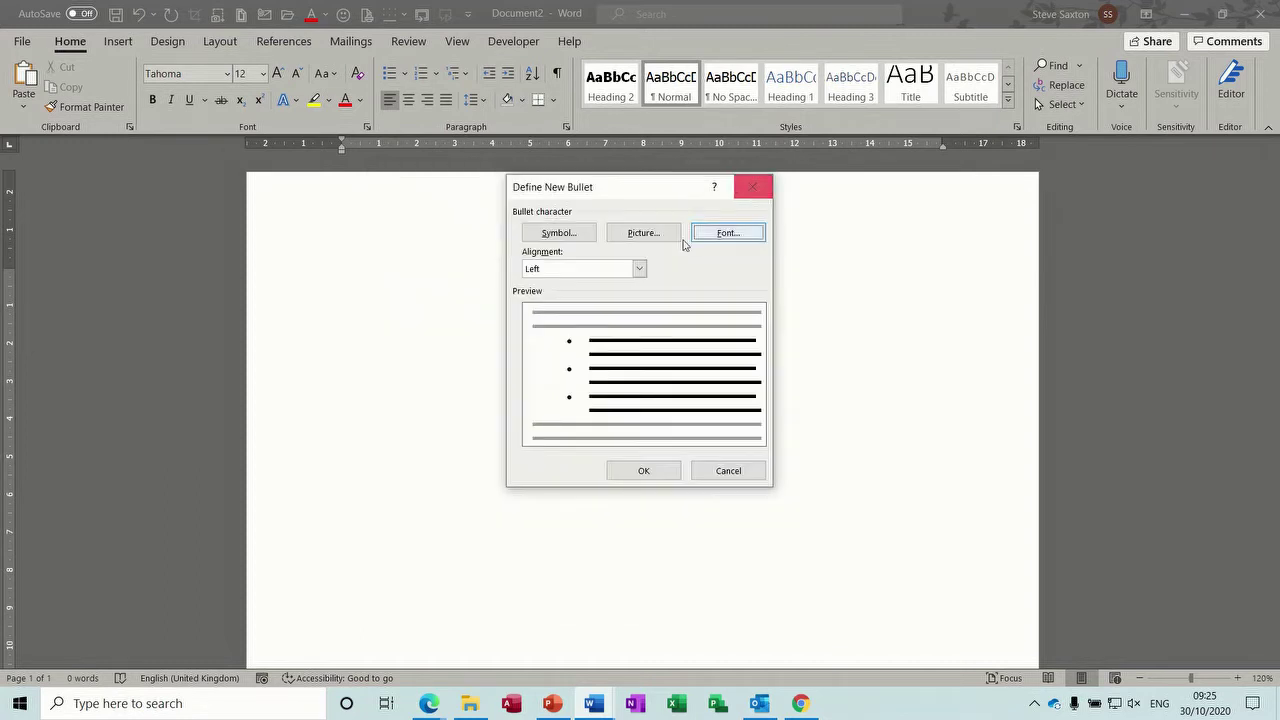
{"action": "left_click", "coordinate": [574, 237]}
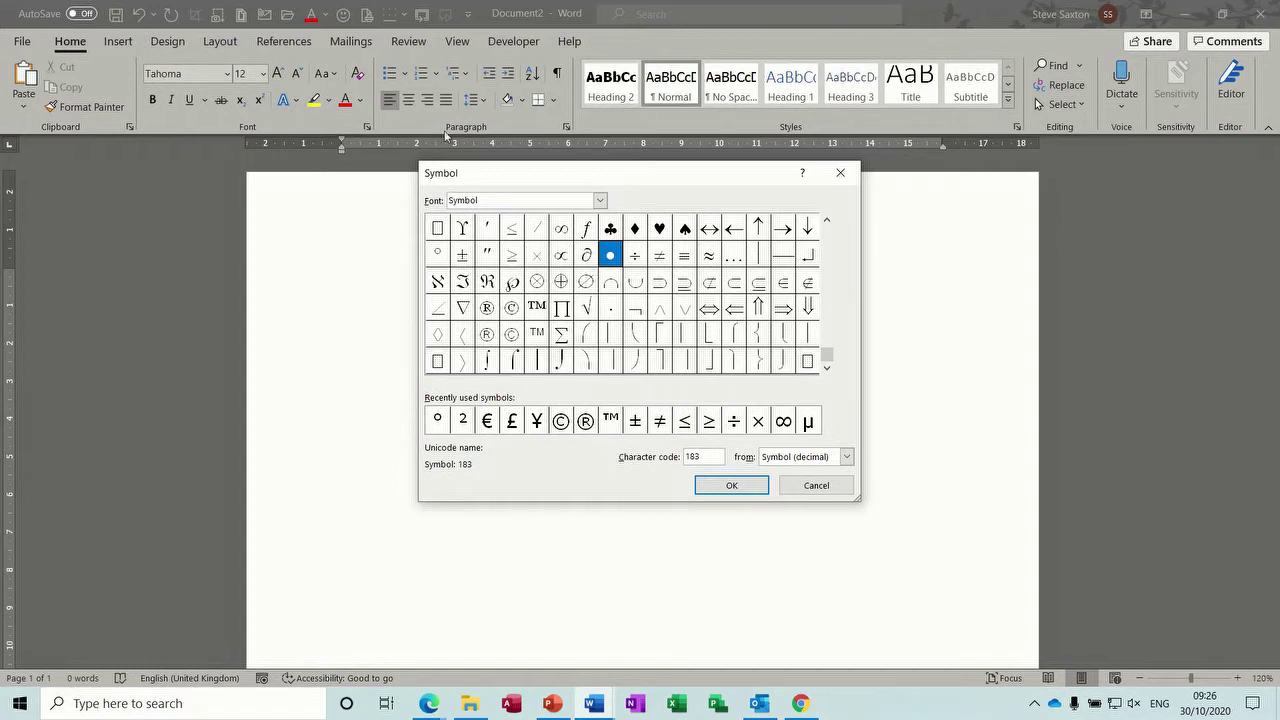
{"action": "left_click", "coordinate": [599, 201]}
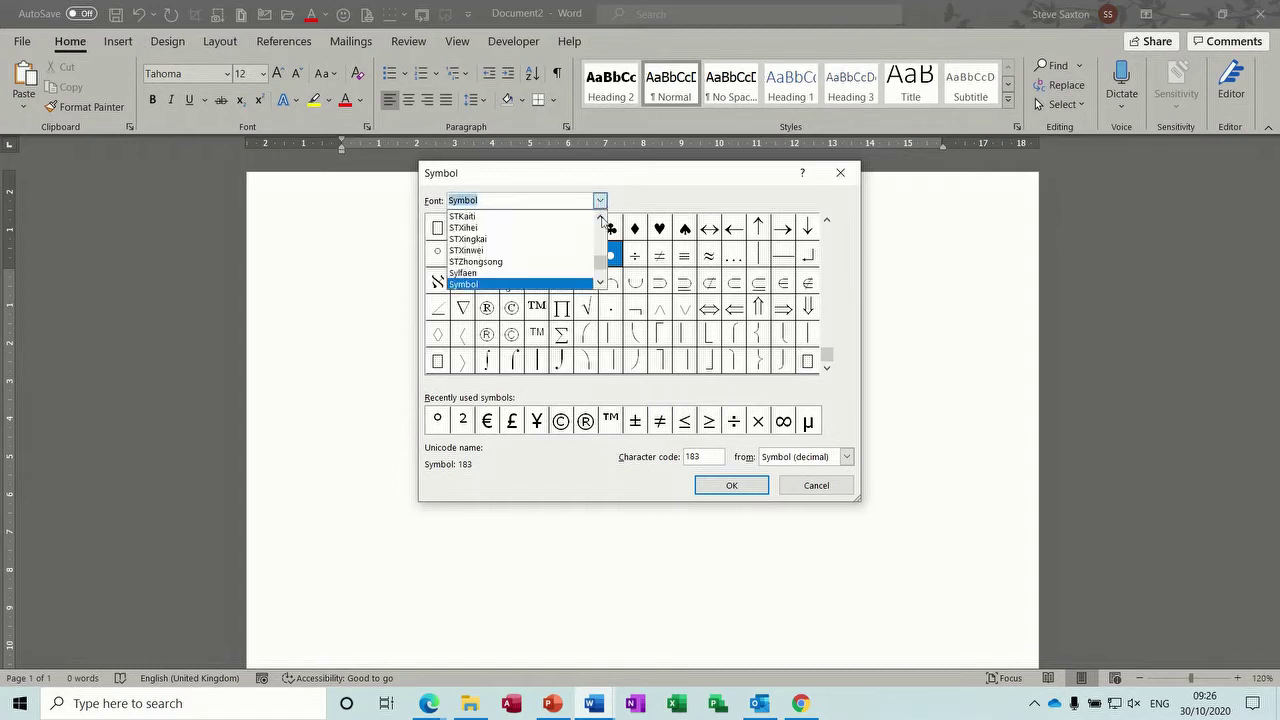
{"action": "left_click_drag", "start_coordinate": [603, 262], "coordinate": [602, 284]}
{"action": "left_click", "coordinate": [602, 284]}
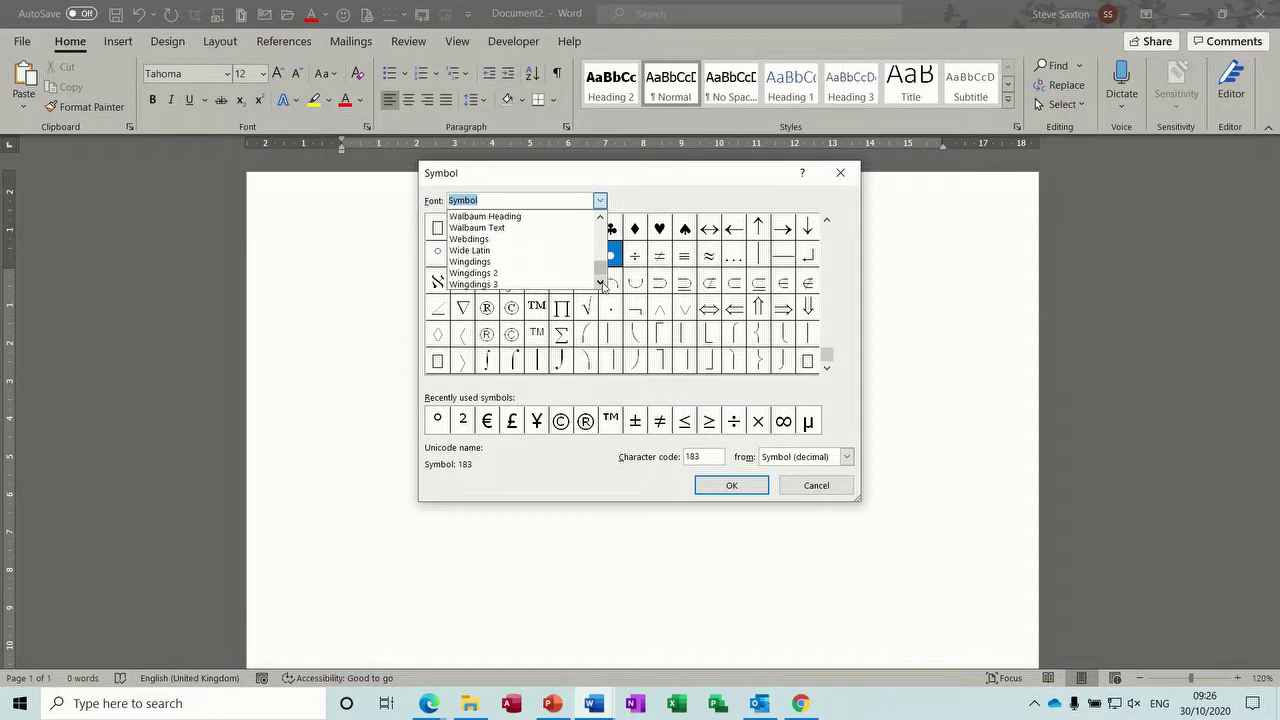
{"action": "left_click", "coordinate": [500, 263]}
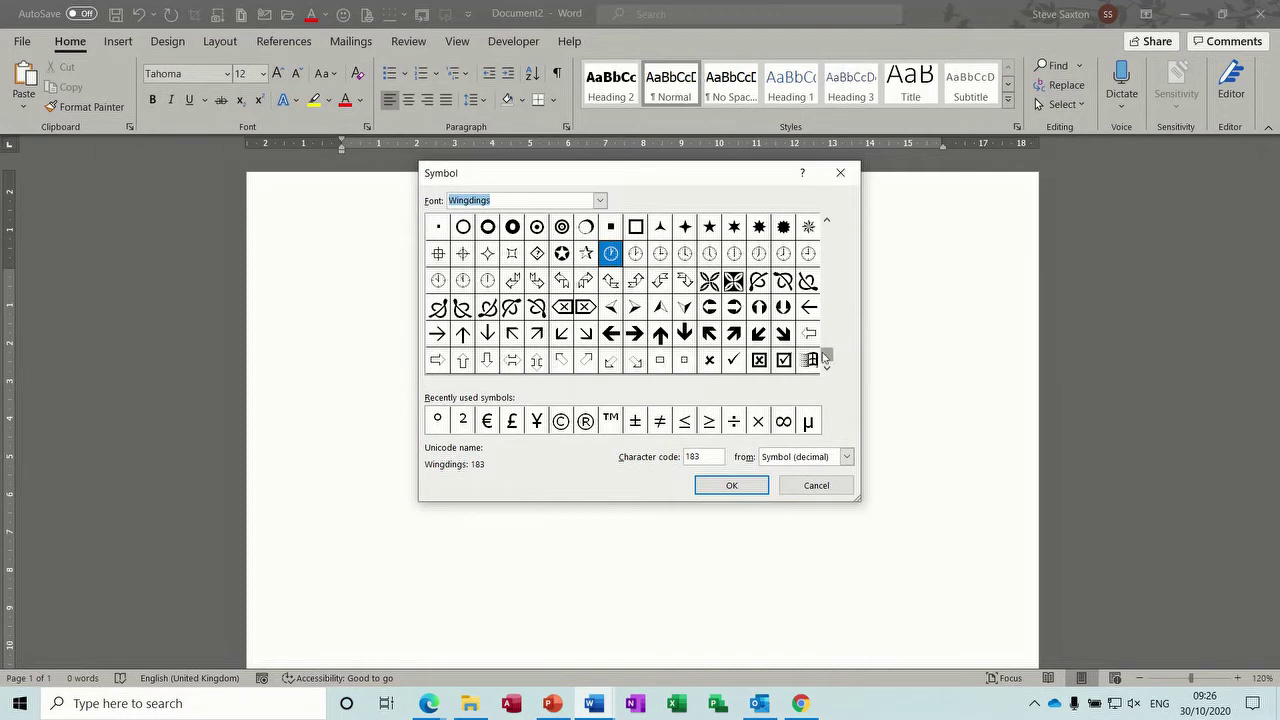
{"action": "left_click_drag", "start_coordinate": [826, 358], "coordinate": [828, 230]}
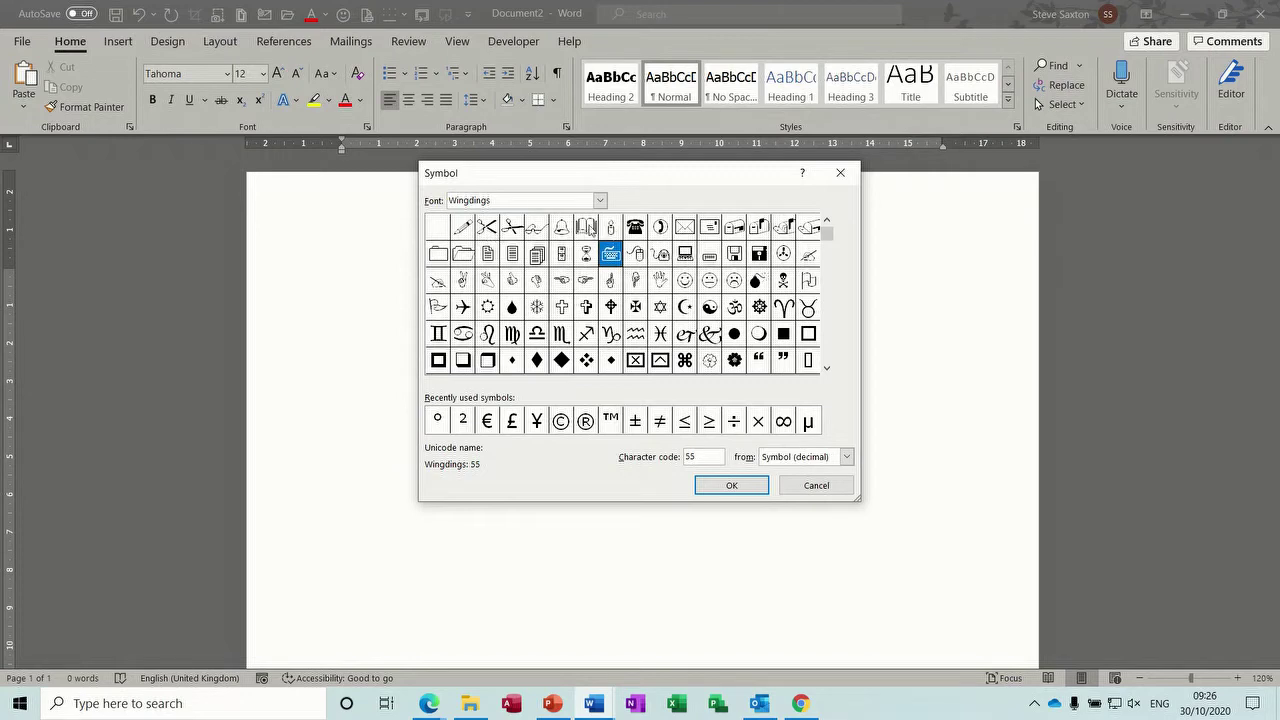
{"action": "left_click", "coordinate": [588, 228]}
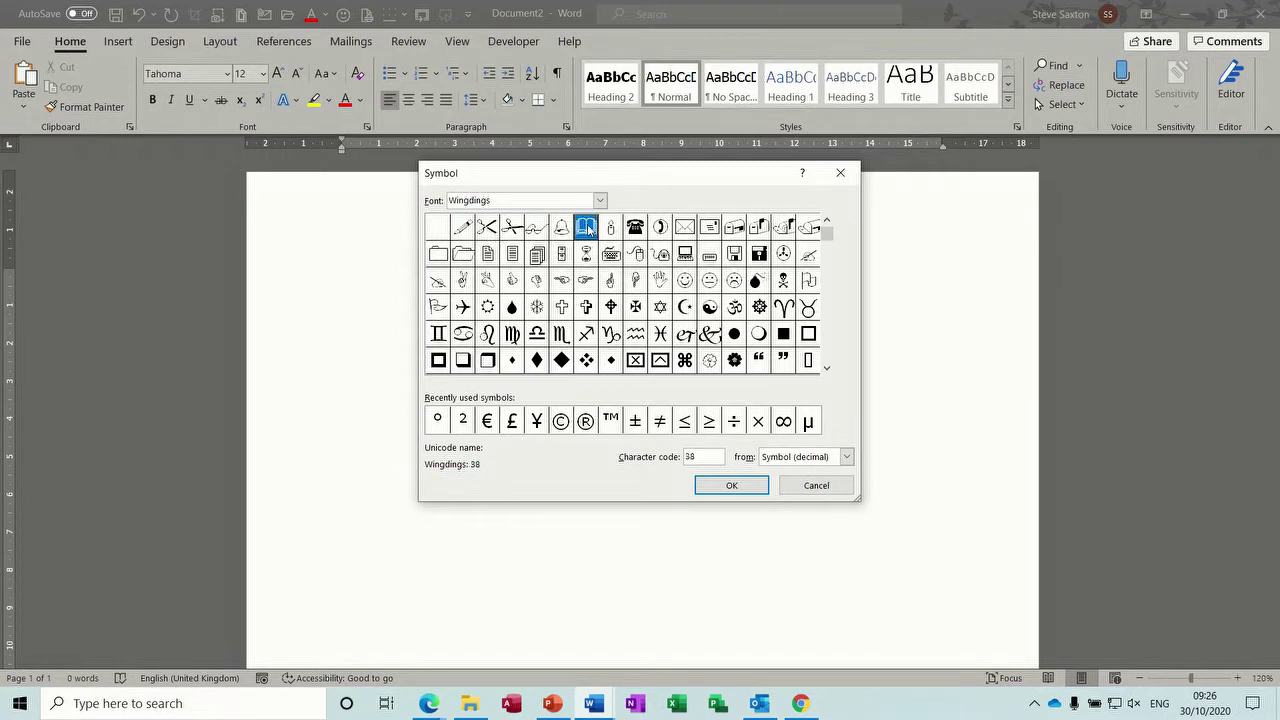
{"action": "left_click", "coordinate": [716, 485]}
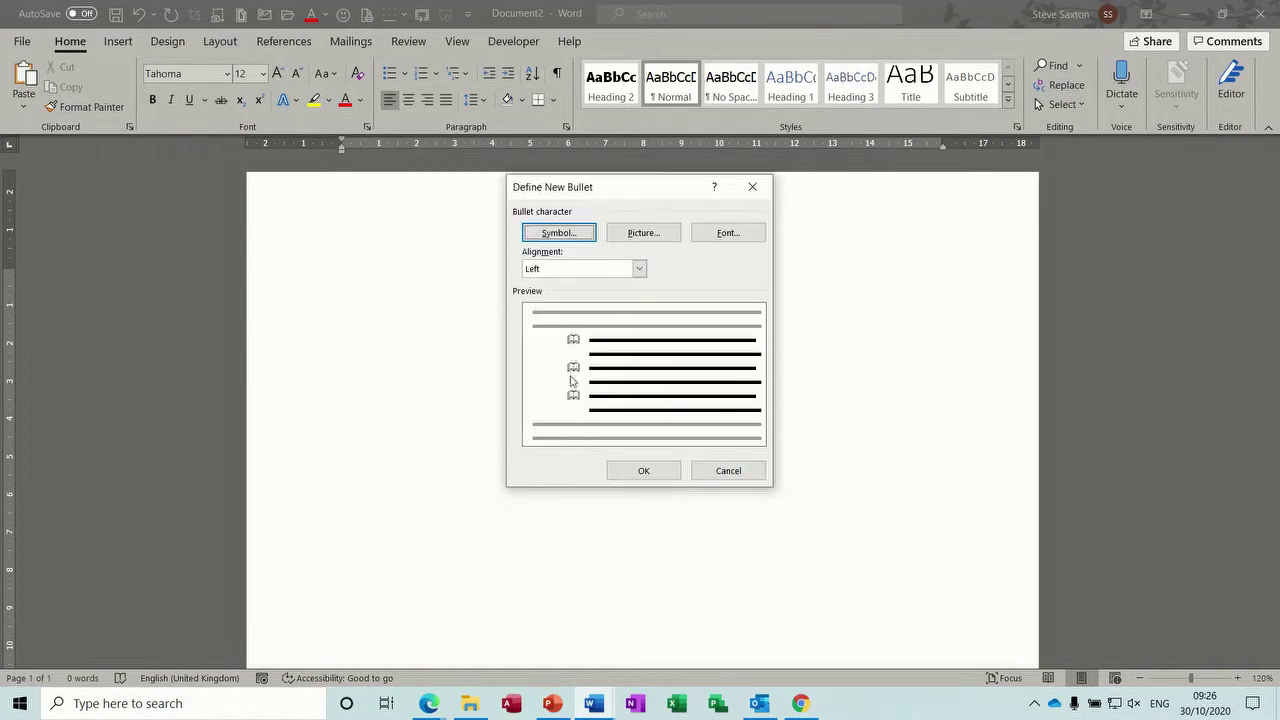
Step: Set the book bullet's font colour to red and its size to 48, and apply the new bullet
{"action": "left_click", "coordinate": [728, 234]}
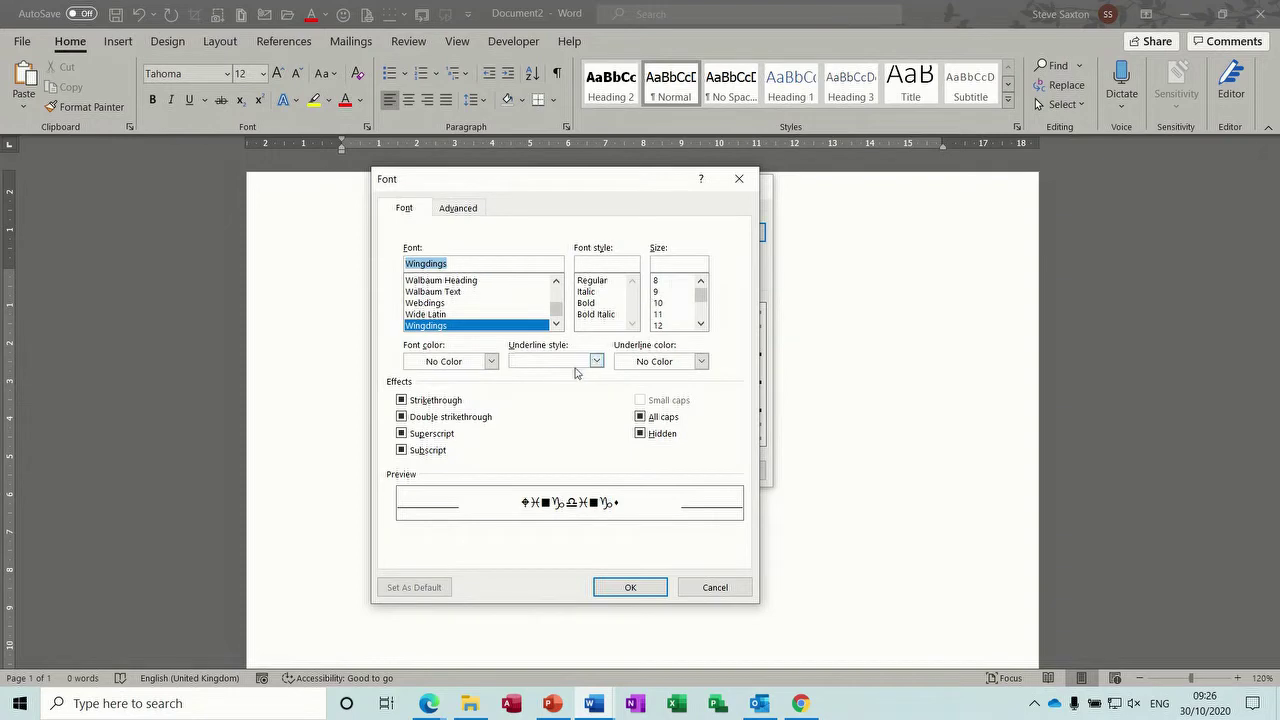
{"action": "left_click", "coordinate": [491, 361]}
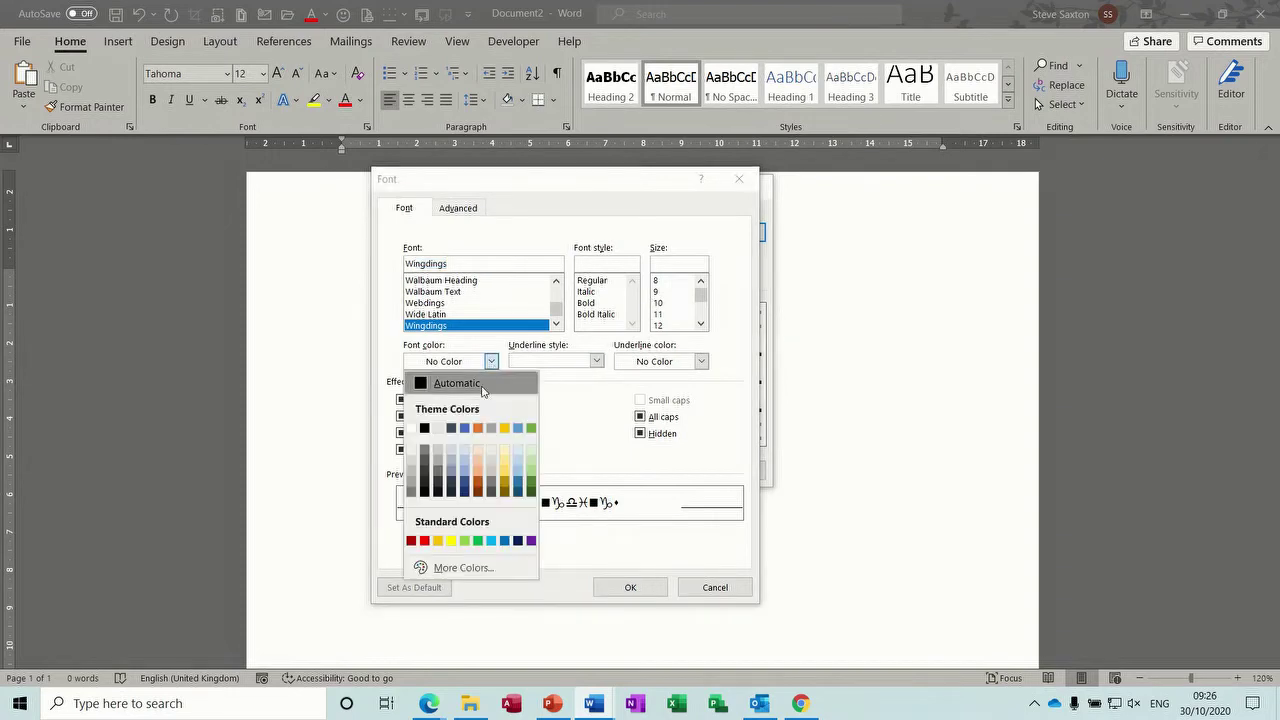
{"action": "left_click", "coordinate": [425, 541]}
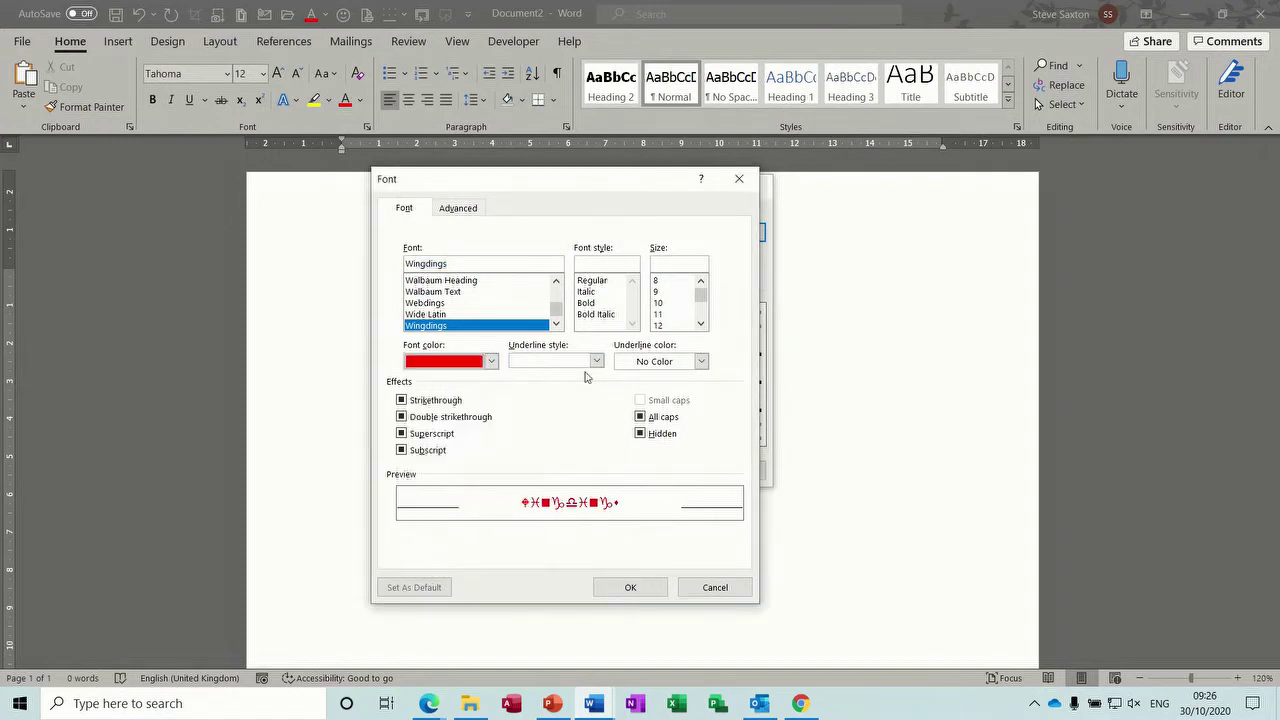
{"action": "left_click_drag", "start_coordinate": [702, 294], "coordinate": [704, 309]}
{"action": "left_click", "coordinate": [702, 326]}
{"action": "left_click", "coordinate": [701, 326]}
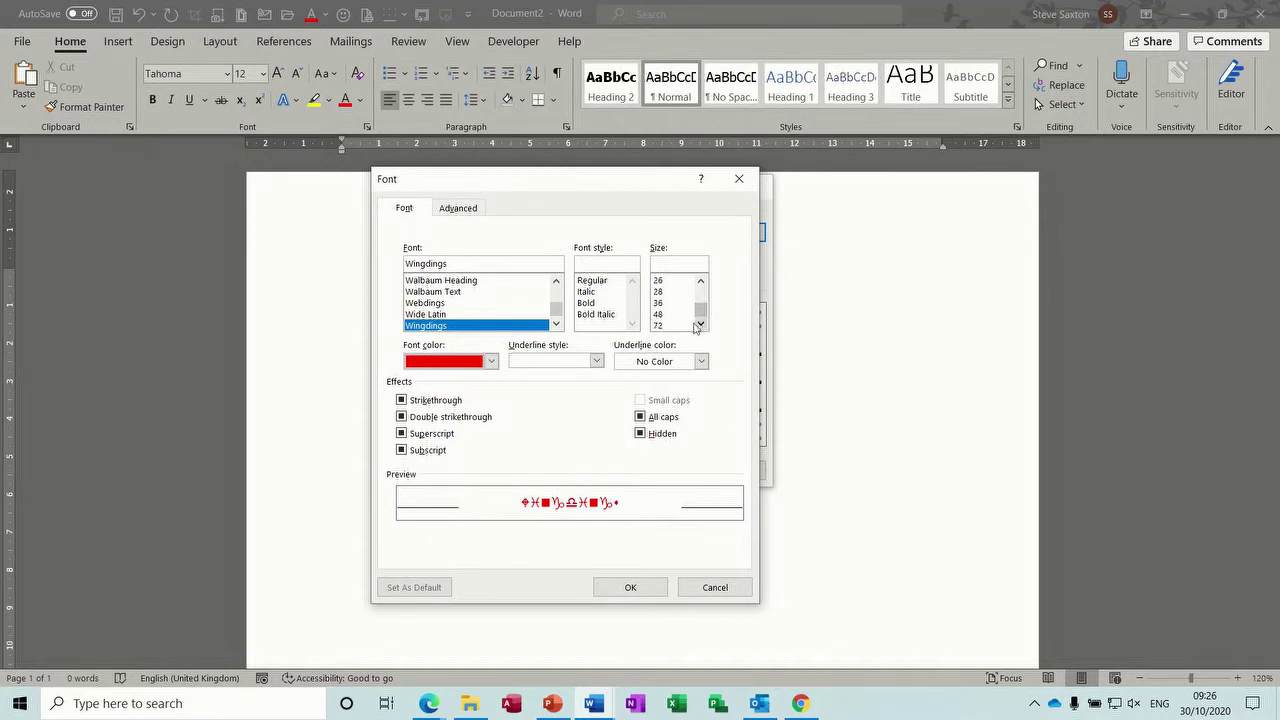
{"action": "left_click", "coordinate": [663, 316]}
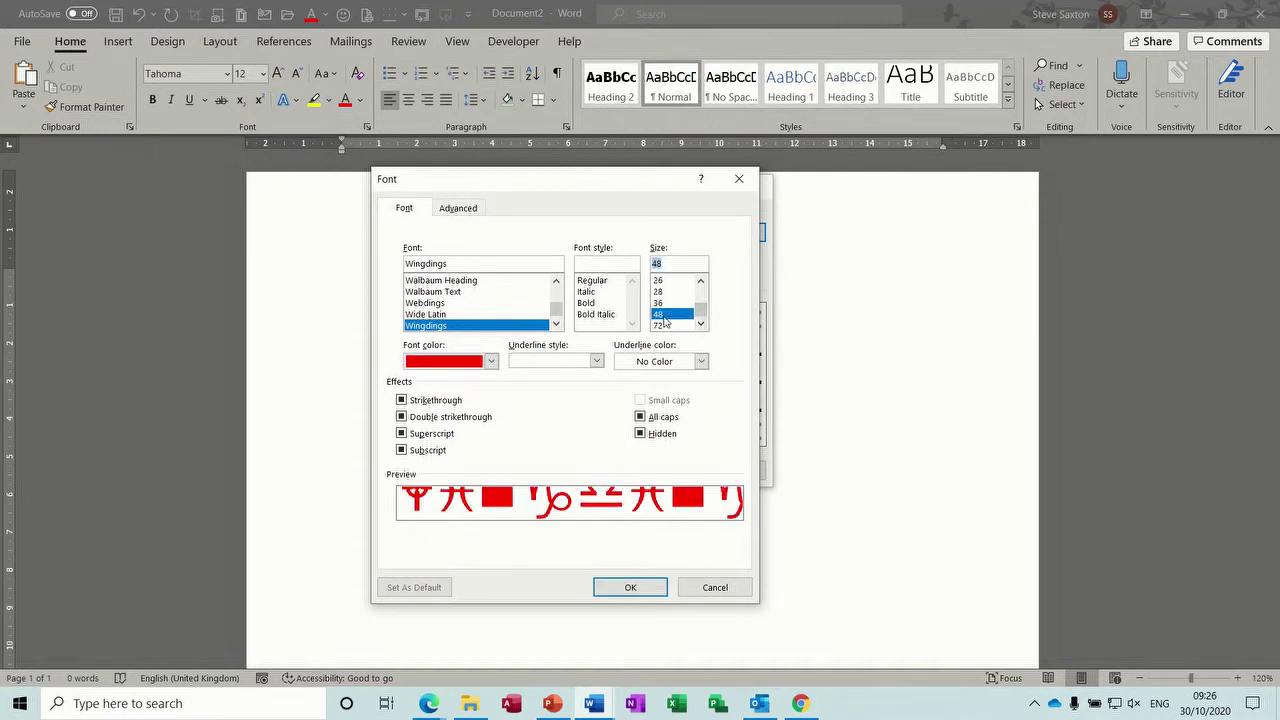
{"action": "left_click", "coordinate": [631, 587]}
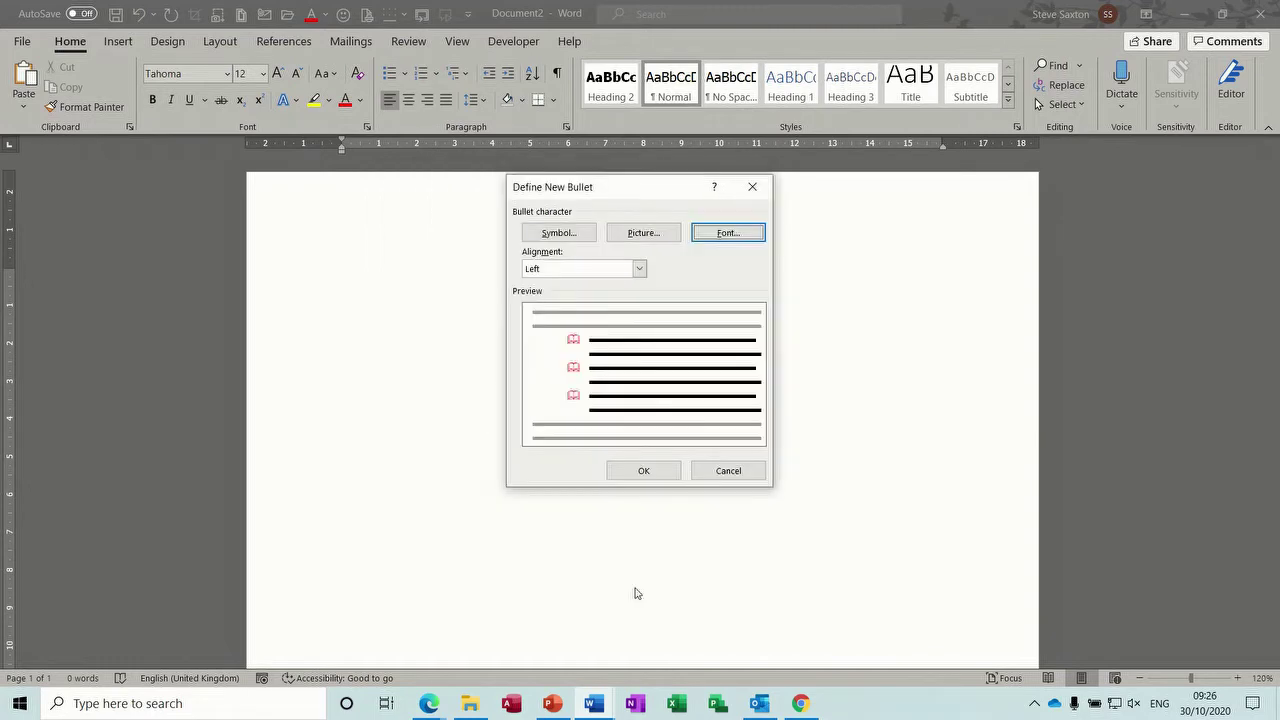
{"action": "left_click", "coordinate": [644, 470]}
Step: Enter four list items with the book bullet: "dscjbdbvcbsdvjbdv", "dgdgdgvfg", "dgvdgvfgfg" and "dggfg"
{"action": "type", "text": "dscjbdbvcbsdvjbdv"}
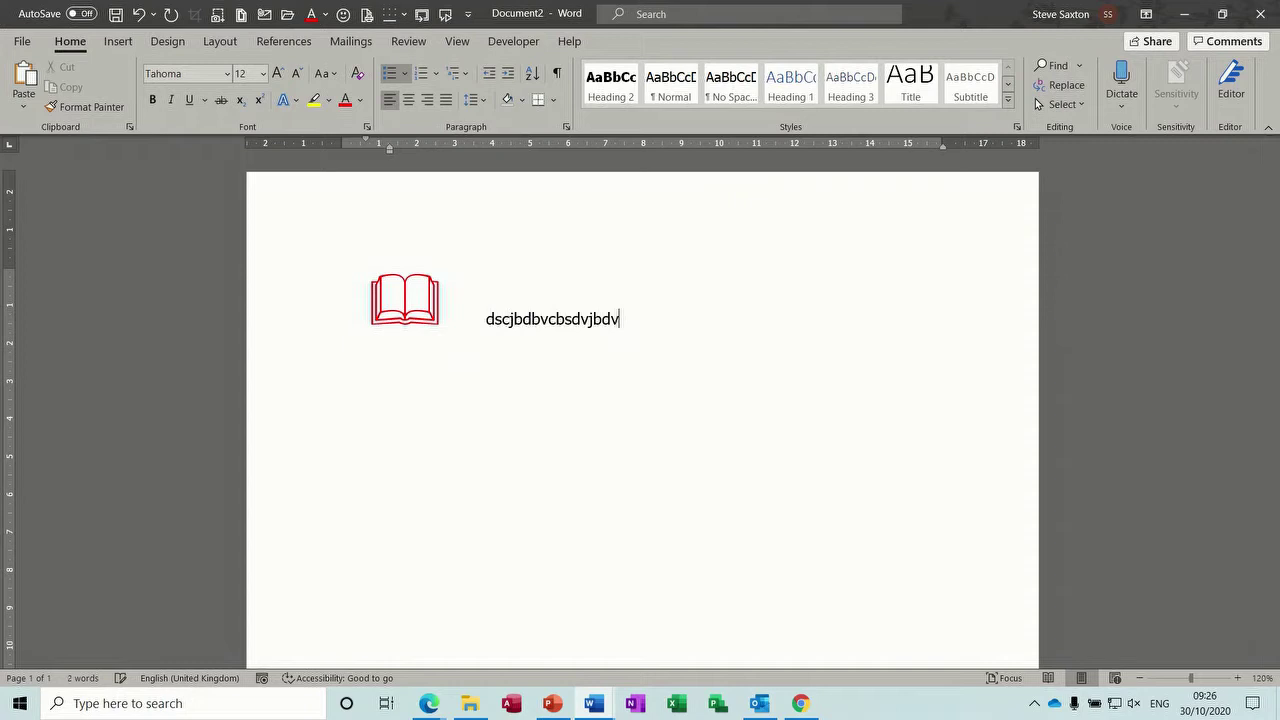
{"action": "key", "text": "Return"}
{"action": "type", "text": "cgdgdgvfg"}
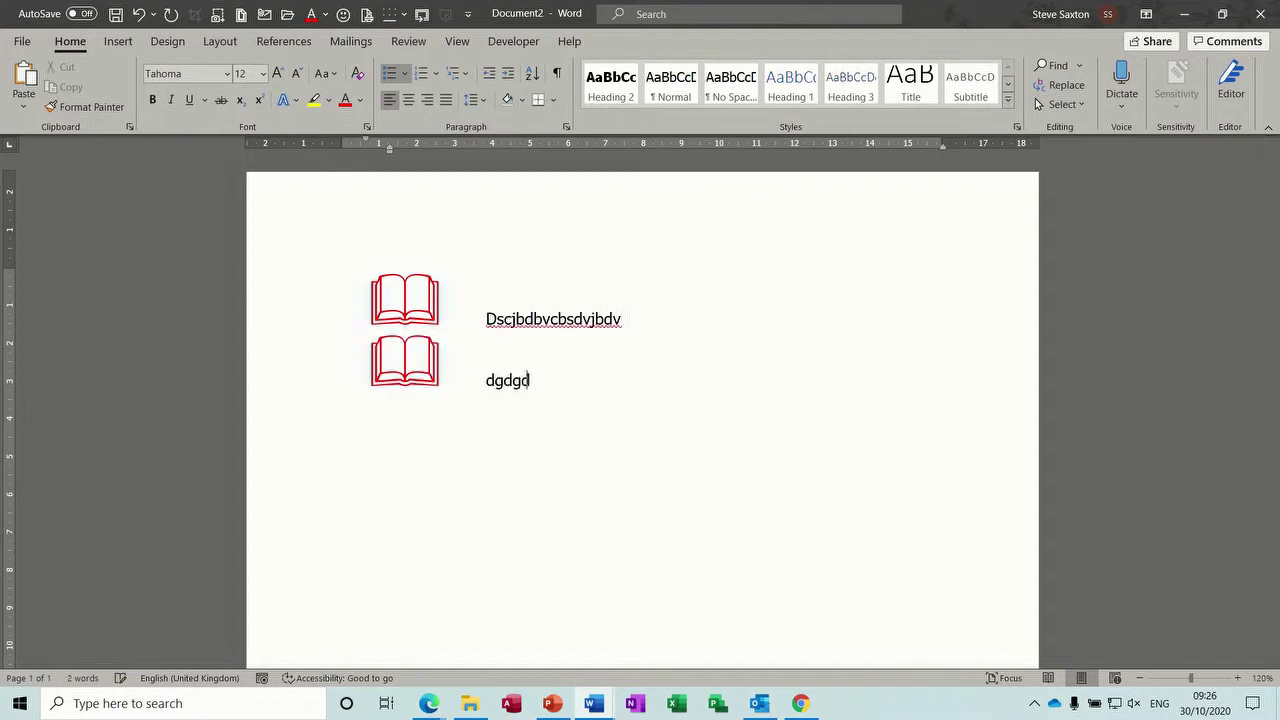
{"action": "key", "text": "Return"}
{"action": "type", "text": "dgvdgvfgfg"}
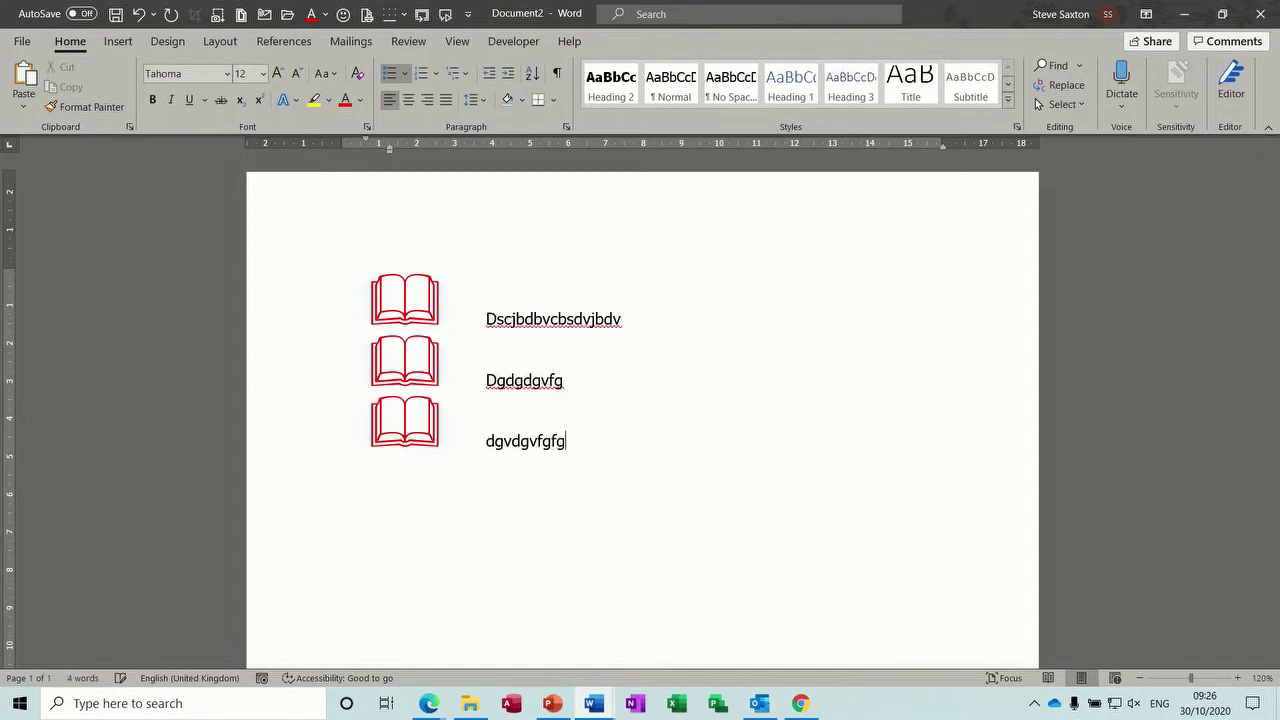
{"action": "key", "text": "Return"}
{"action": "type", "text": "dggfg"}
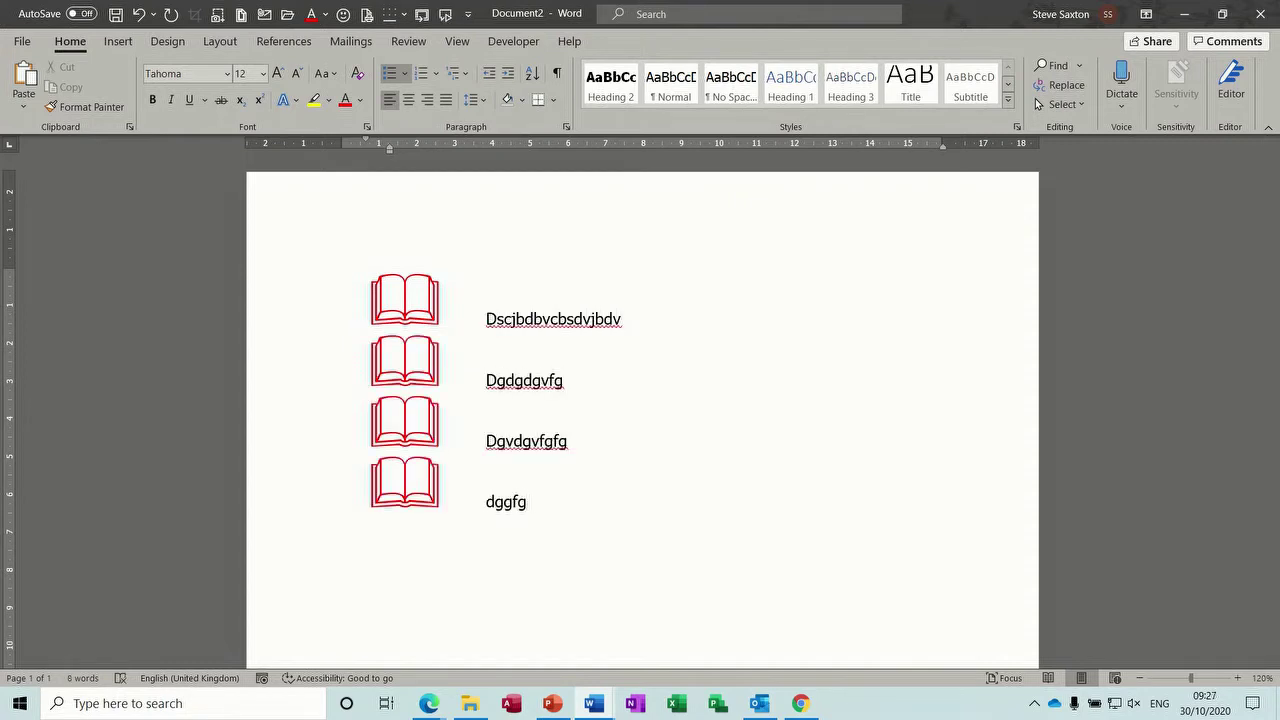
Step: Delete the whole book-bulleted list and look over the bullets available in the bullet library
{"action": "left_click_drag", "start_coordinate": [306, 271], "coordinate": [368, 515]}
{"action": "key", "text": "Delete"}
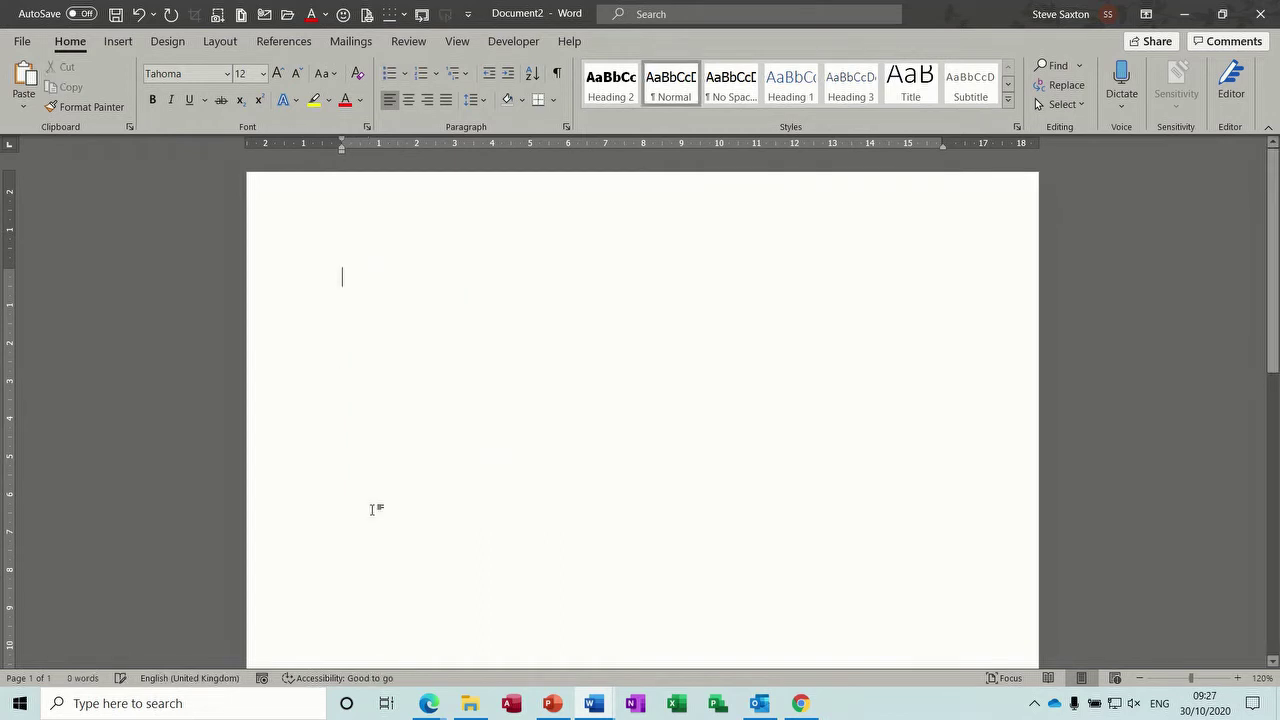
{"action": "left_click", "coordinate": [404, 74]}
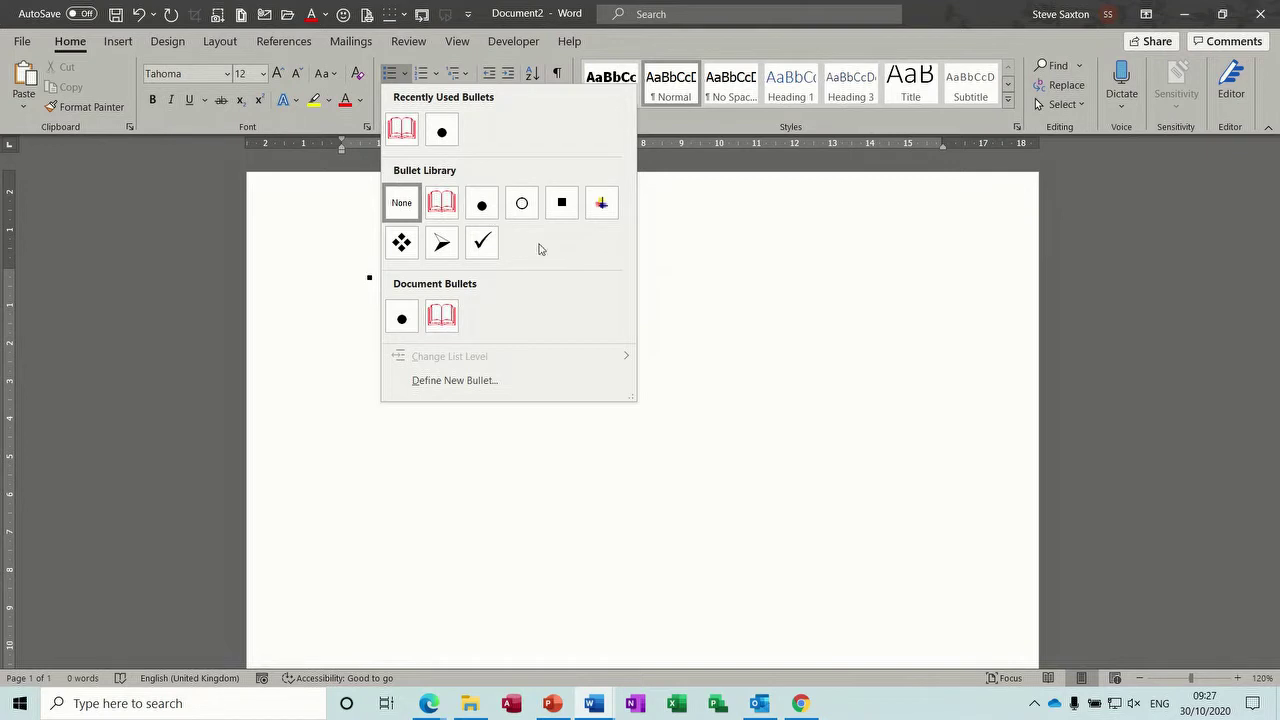
{"action": "left_click", "coordinate": [468, 432]}
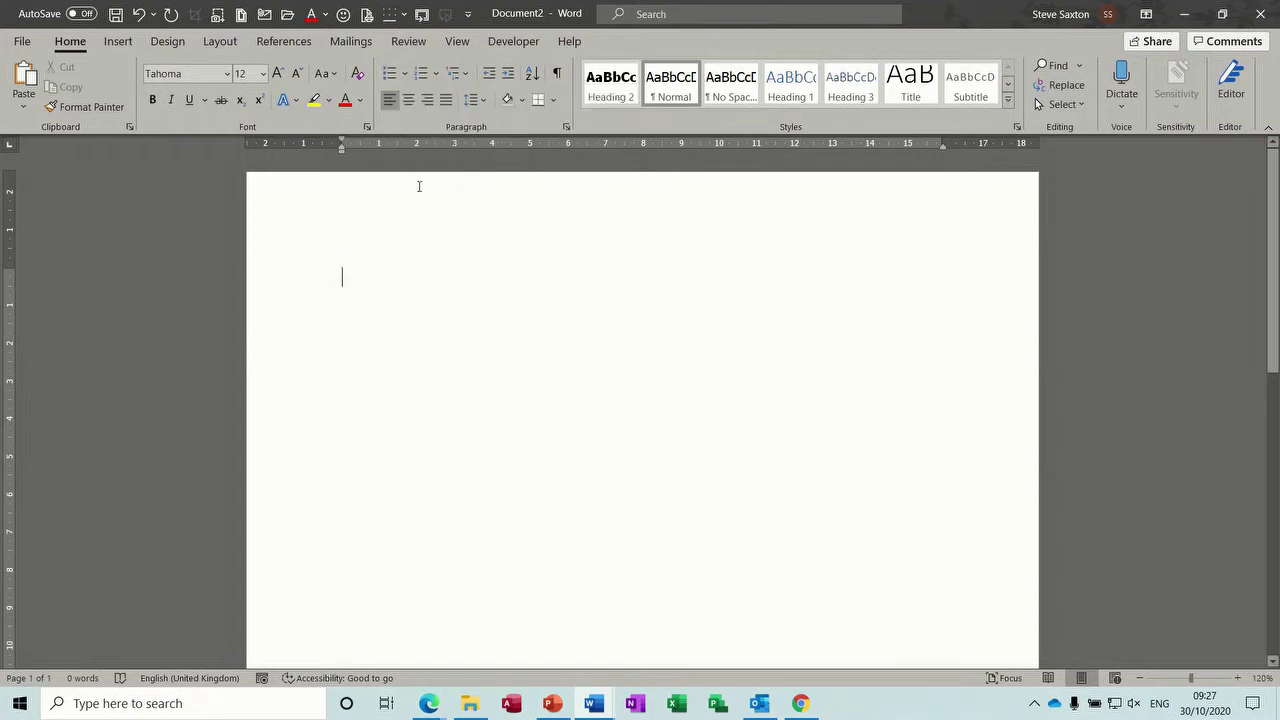
Step: Define a new number format whose numbers use a red, bold font at size 20
{"action": "left_click", "coordinate": [437, 80]}
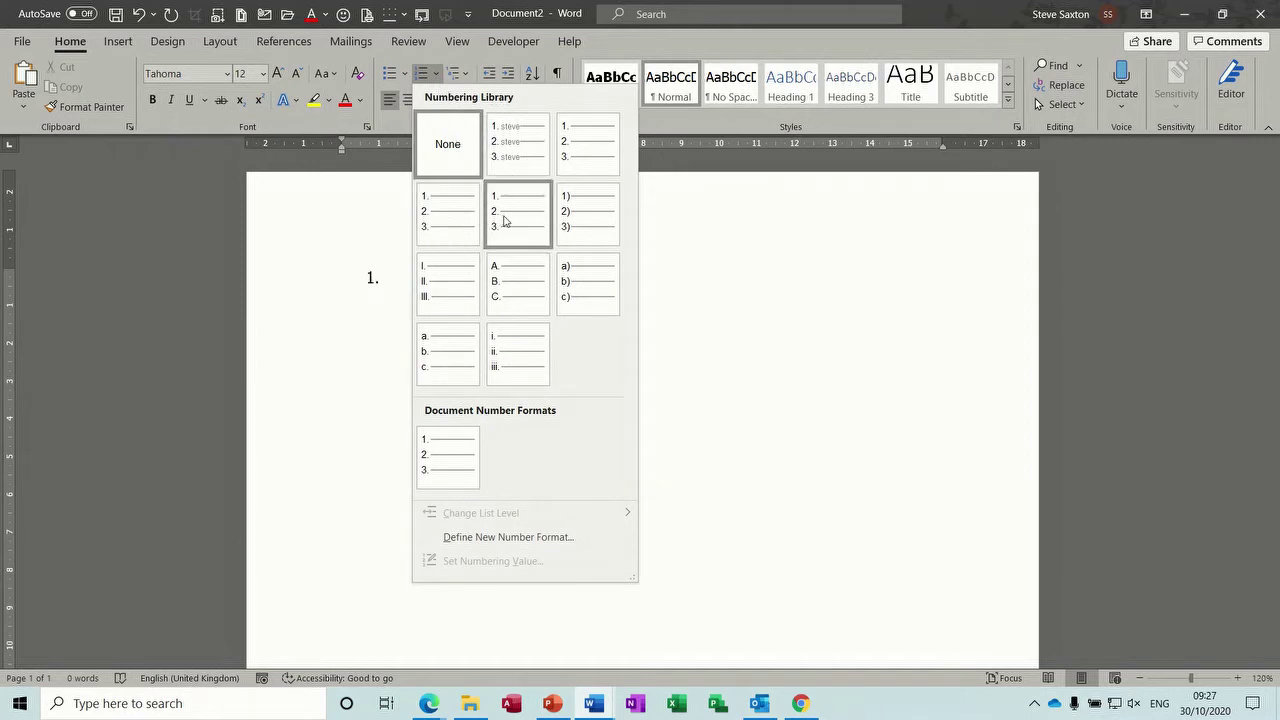
{"action": "left_click", "coordinate": [487, 538]}
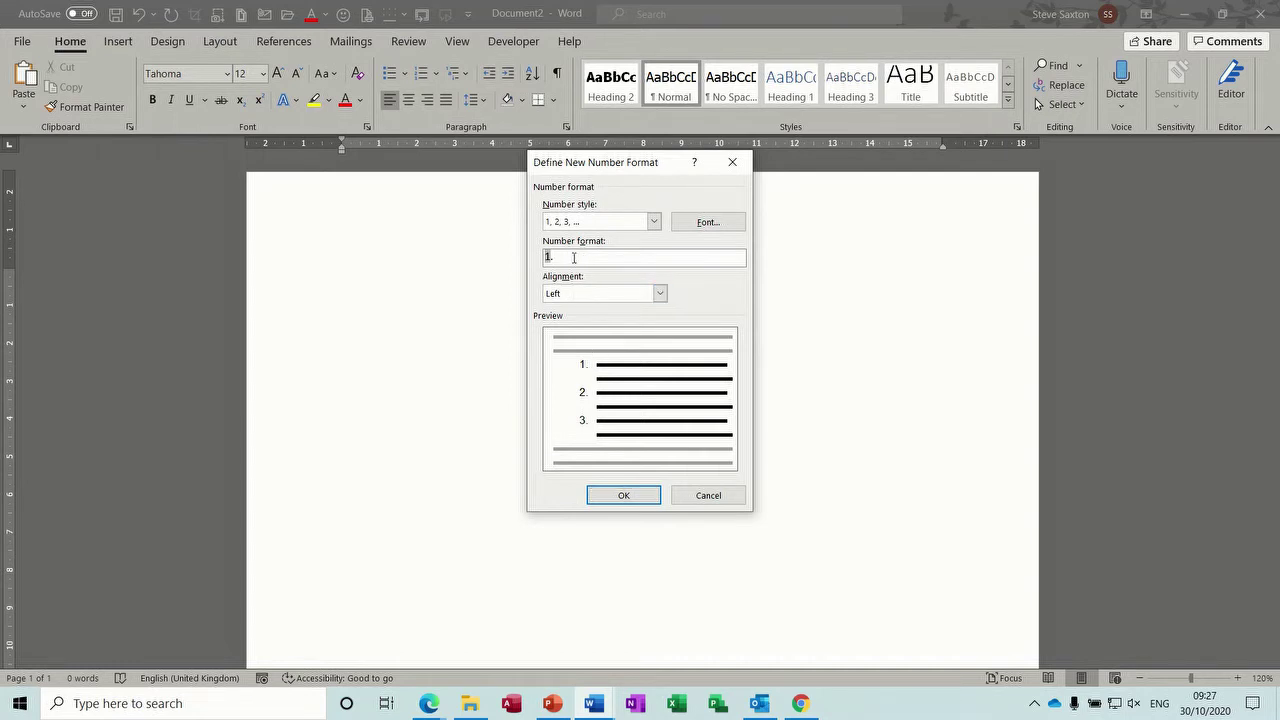
{"action": "left_click", "coordinate": [708, 223]}
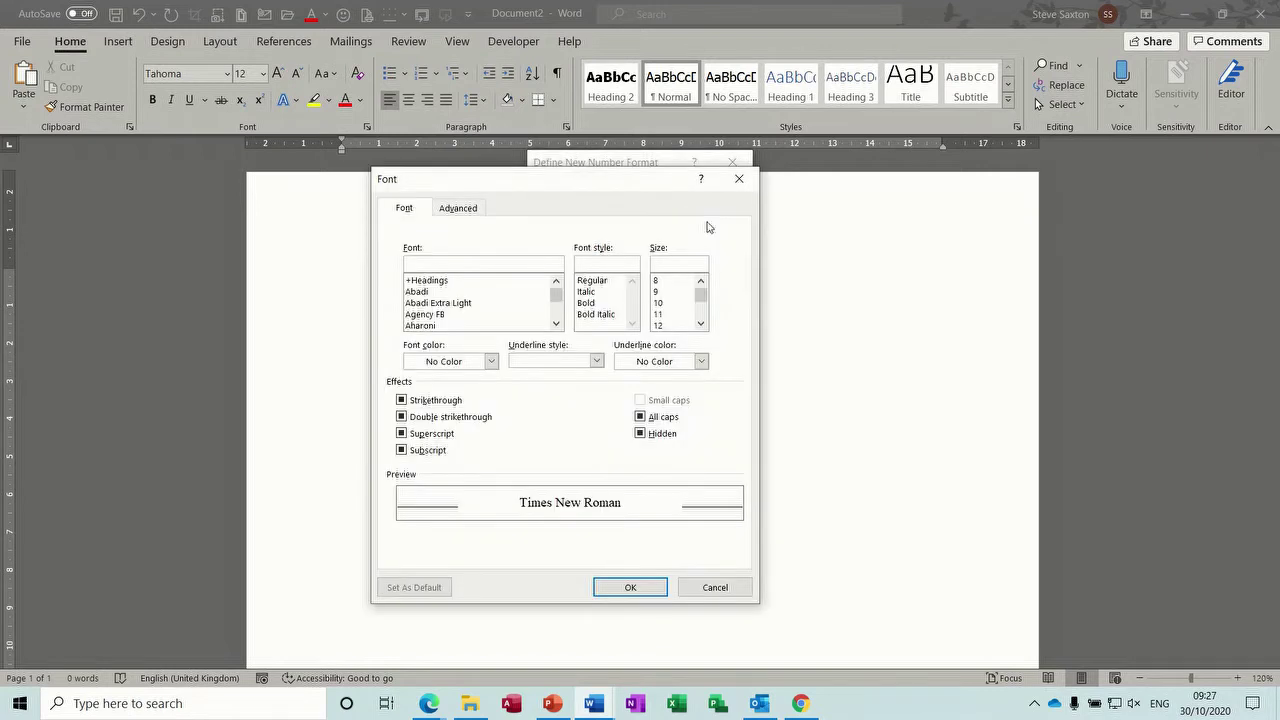
{"action": "left_click", "coordinate": [492, 364]}
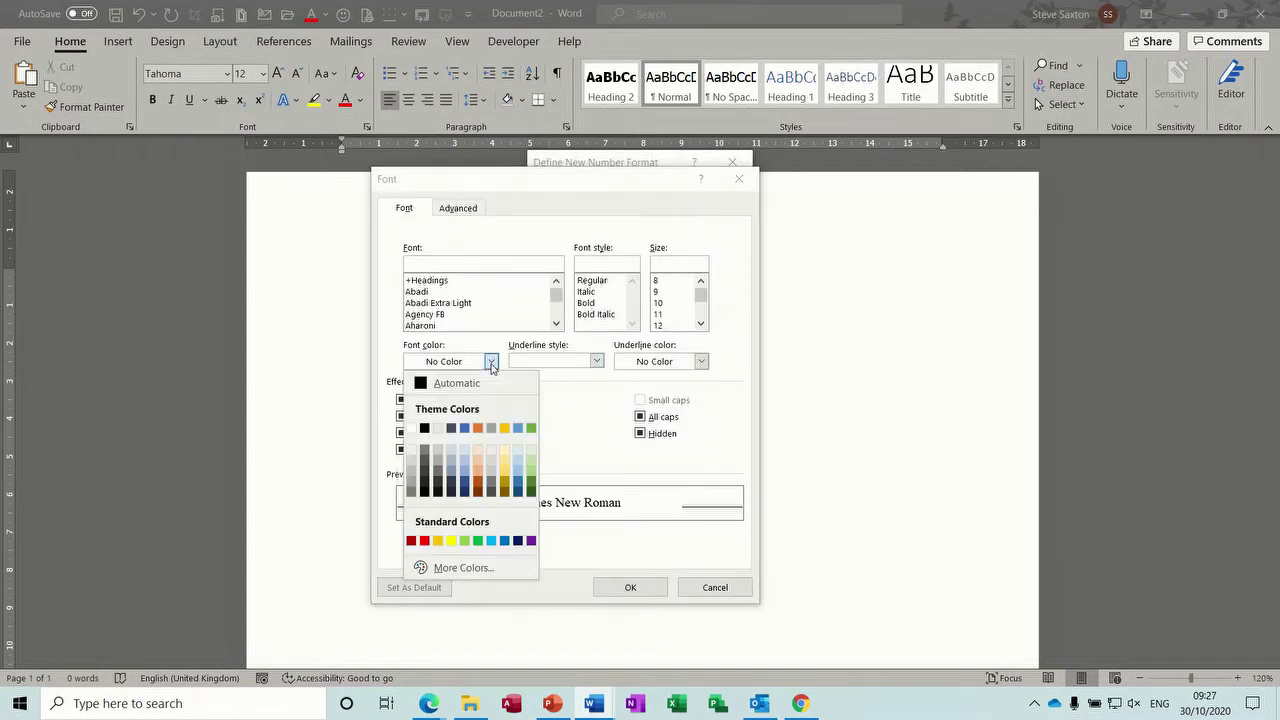
{"action": "left_click", "coordinate": [425, 541]}
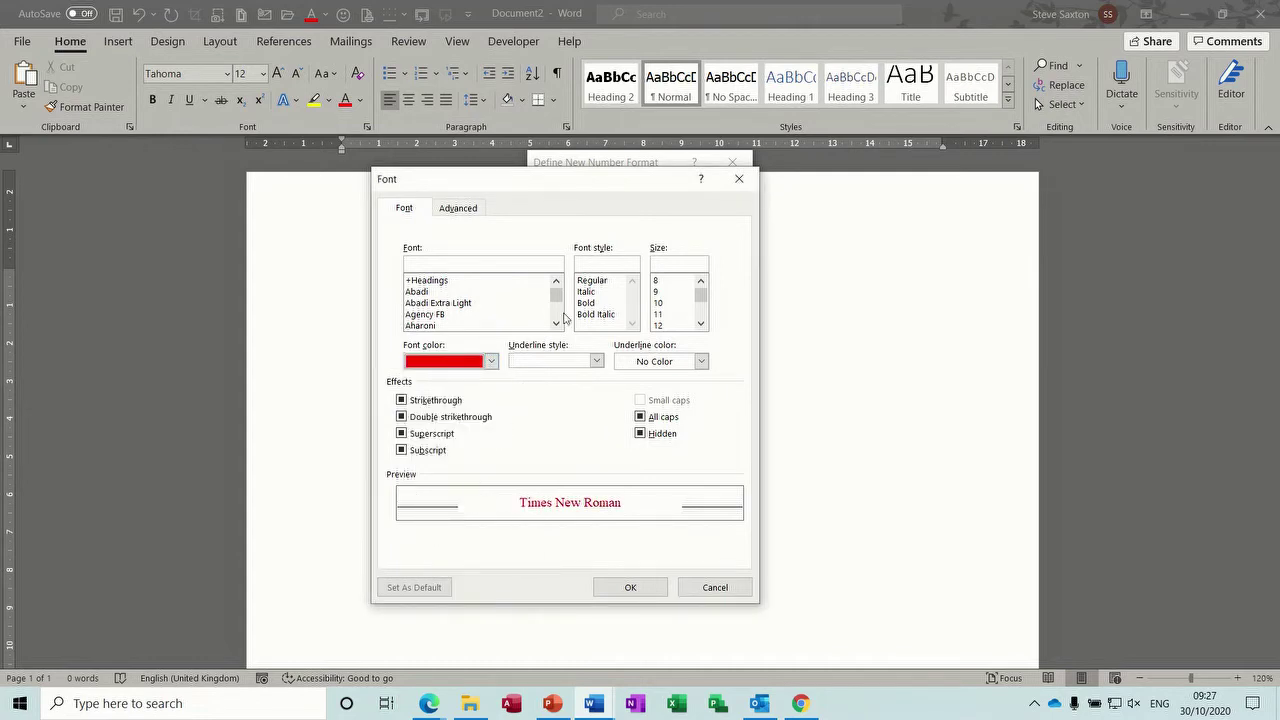
{"action": "left_click", "coordinate": [602, 304]}
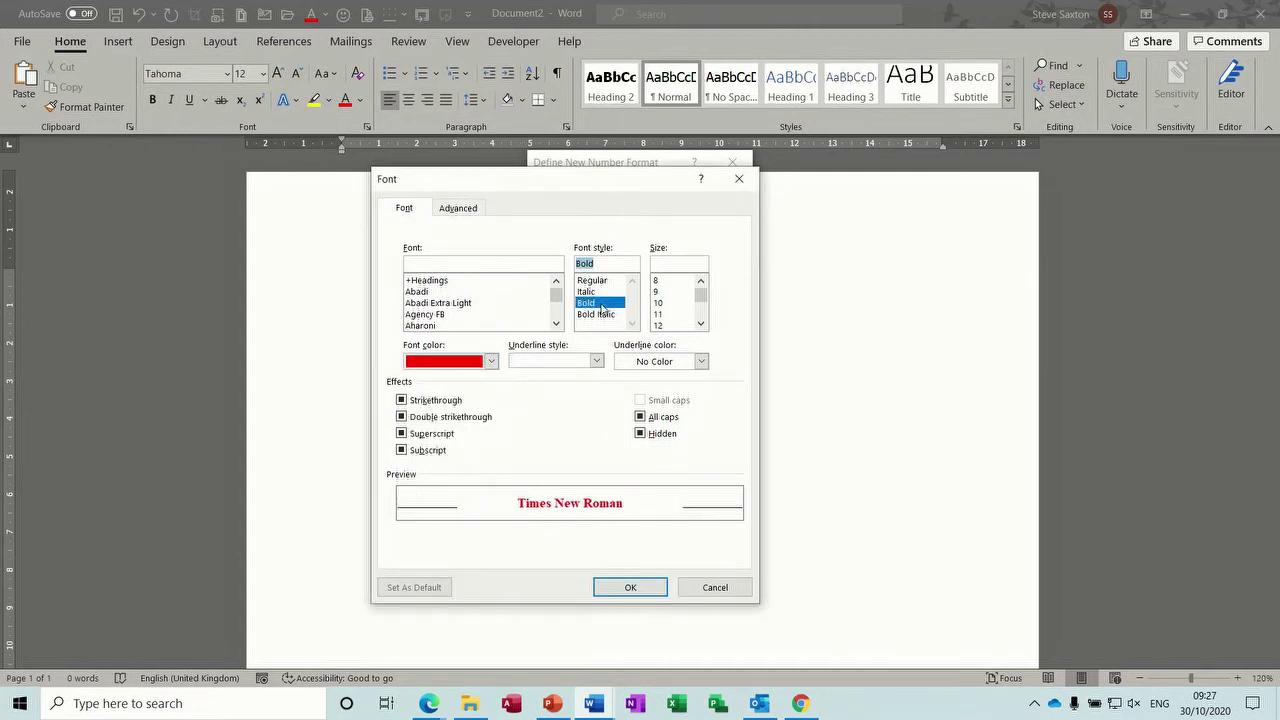
{"action": "left_click", "coordinate": [702, 324]}
{"action": "left_click", "coordinate": [702, 324]}
{"action": "left_click", "coordinate": [664, 326]}
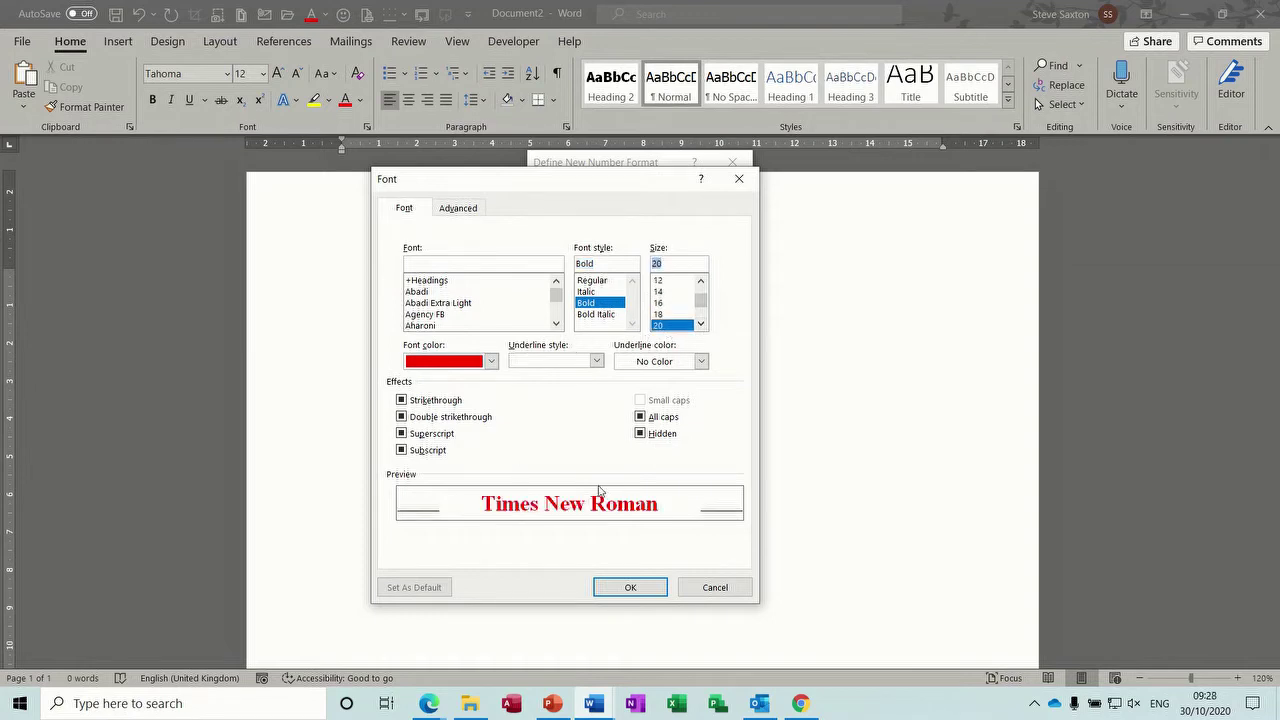
{"action": "left_click", "coordinate": [630, 588]}
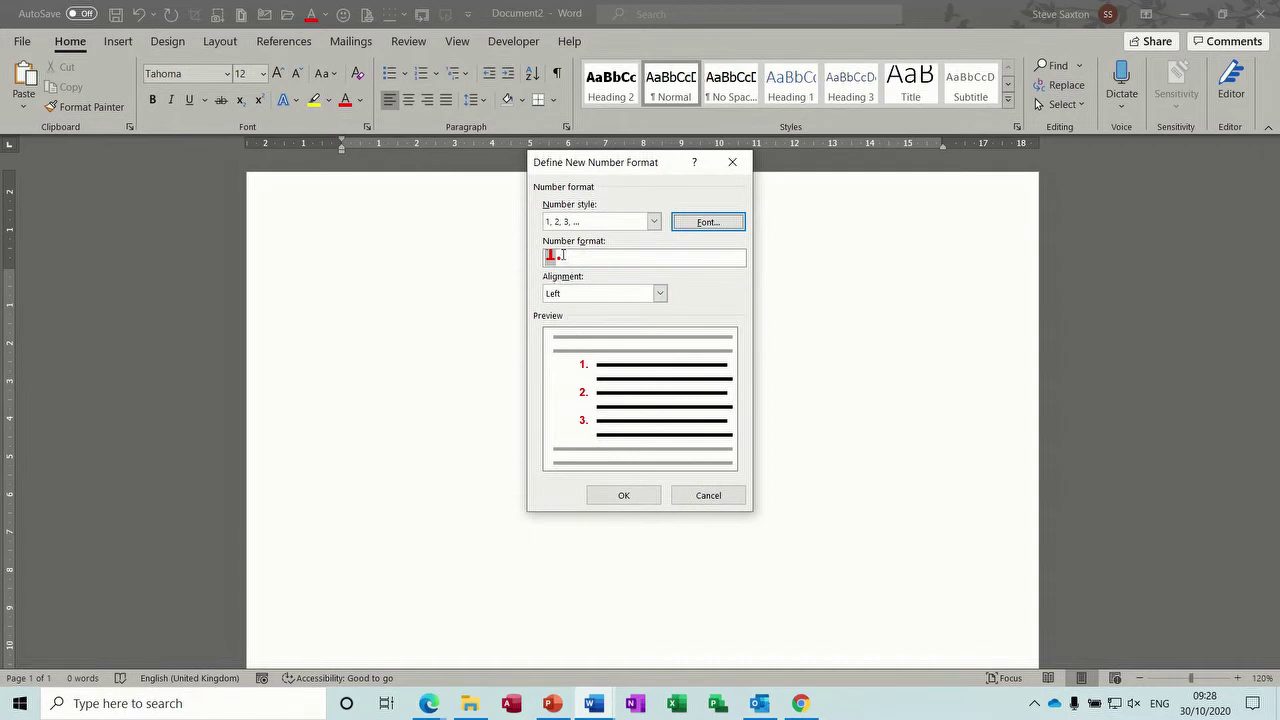
Step: Look over the number styles, keep "1, 2, 3, ..." and apply the new number format
{"action": "left_click", "coordinate": [655, 224]}
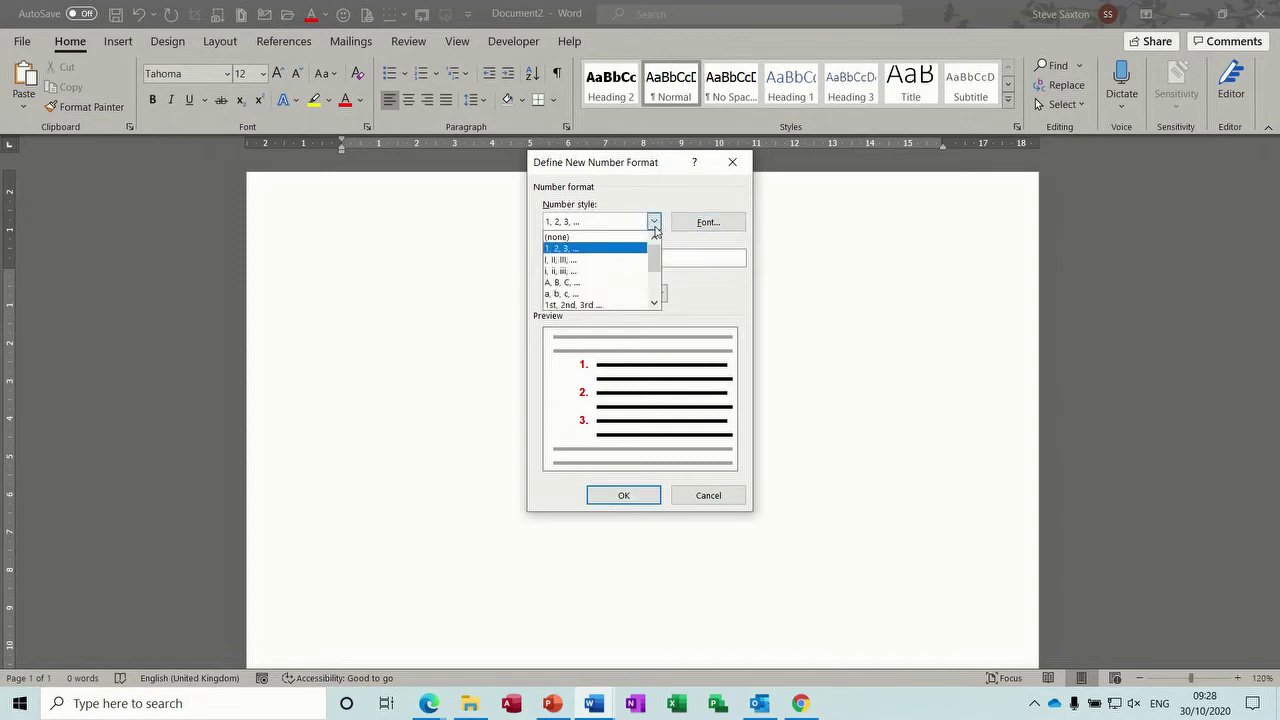
{"action": "left_click", "coordinate": [655, 224]}
{"action": "left_click", "coordinate": [618, 497]}
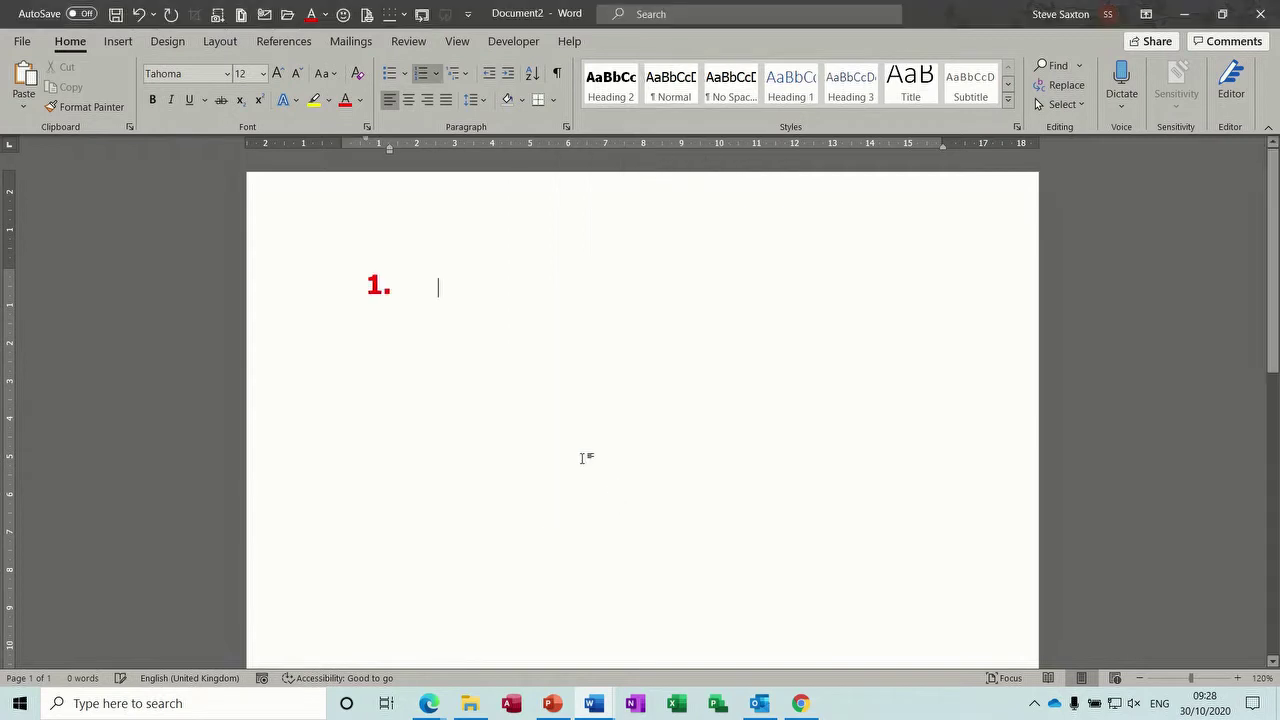
Step: Enter two numbered list items, "fdfdfdjf" and "dgfgg", and start a third item
{"action": "type", "text": "fdfdfdjf"}
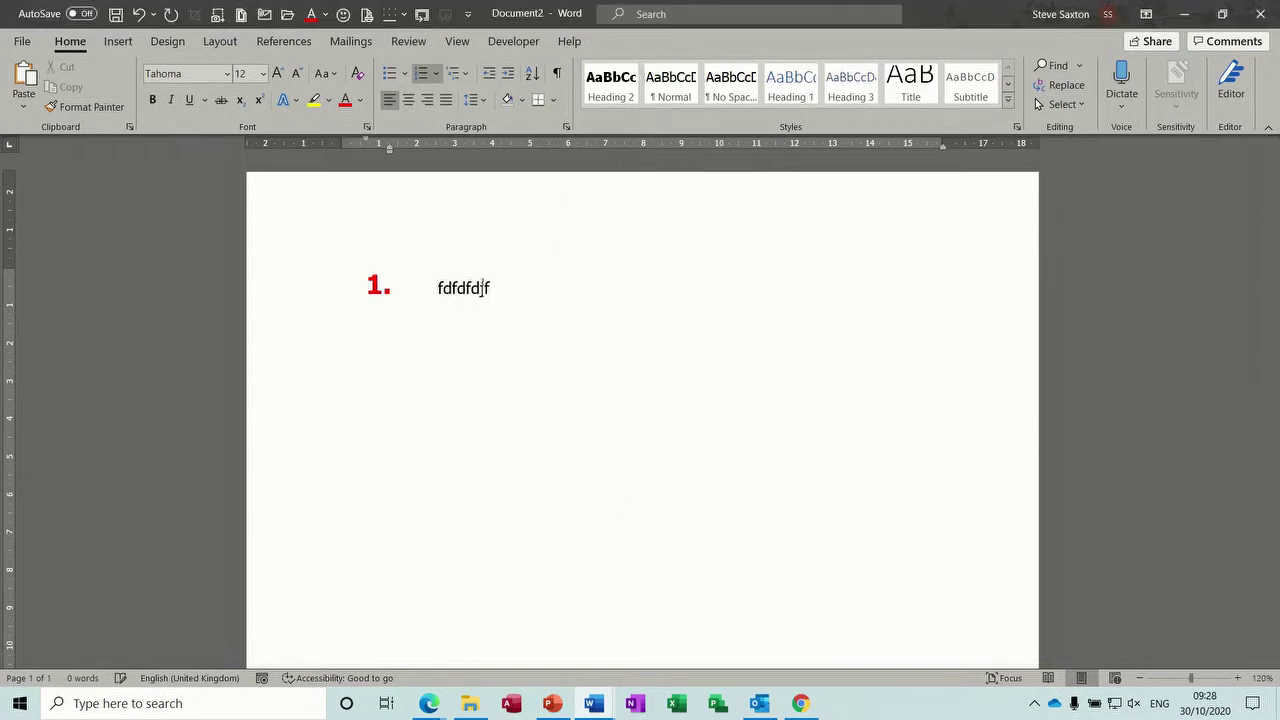
{"action": "key", "text": "Return"}
{"action": "type", "text": "dgfgg"}
{"action": "key", "text": "Return"}
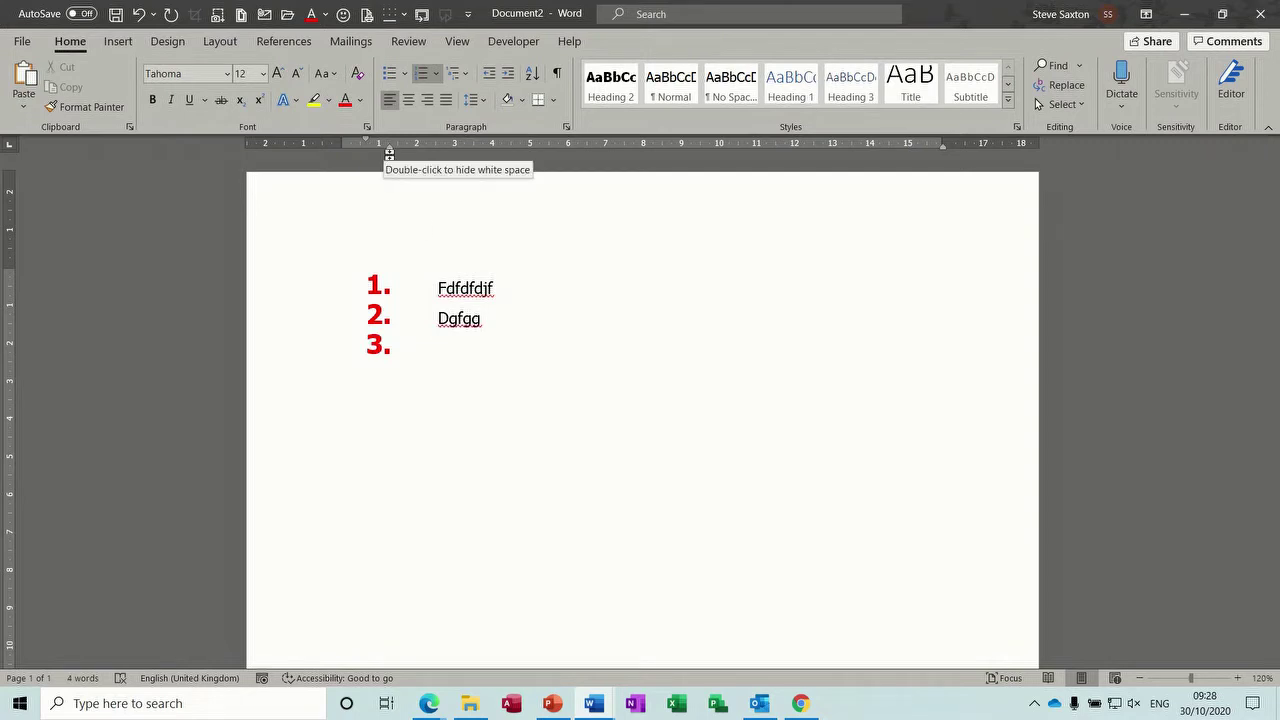
Step: Move the left indent of all three numbered items back to the 0 mark on the ruler
{"action": "mouse_move", "coordinate": [389, 151]}
{"action": "left_mouse_down"}
{"action": "mouse_move", "coordinate": [344, 153]}
{"action": "mouse_move", "coordinate": [387, 158]}
{"action": "left_mouse_up"}
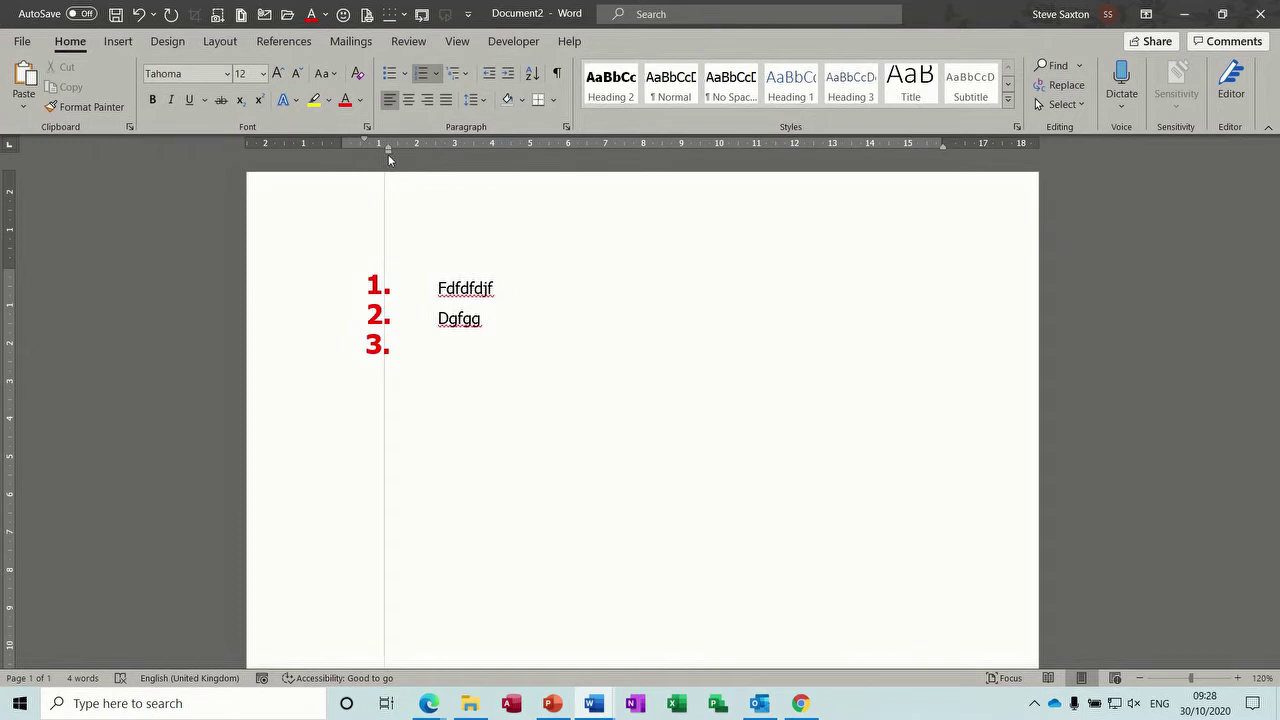
{"action": "left_click_drag", "start_coordinate": [389, 160], "coordinate": [389, 160]}
{"action": "left_click_drag", "start_coordinate": [326, 286], "coordinate": [324, 350]}
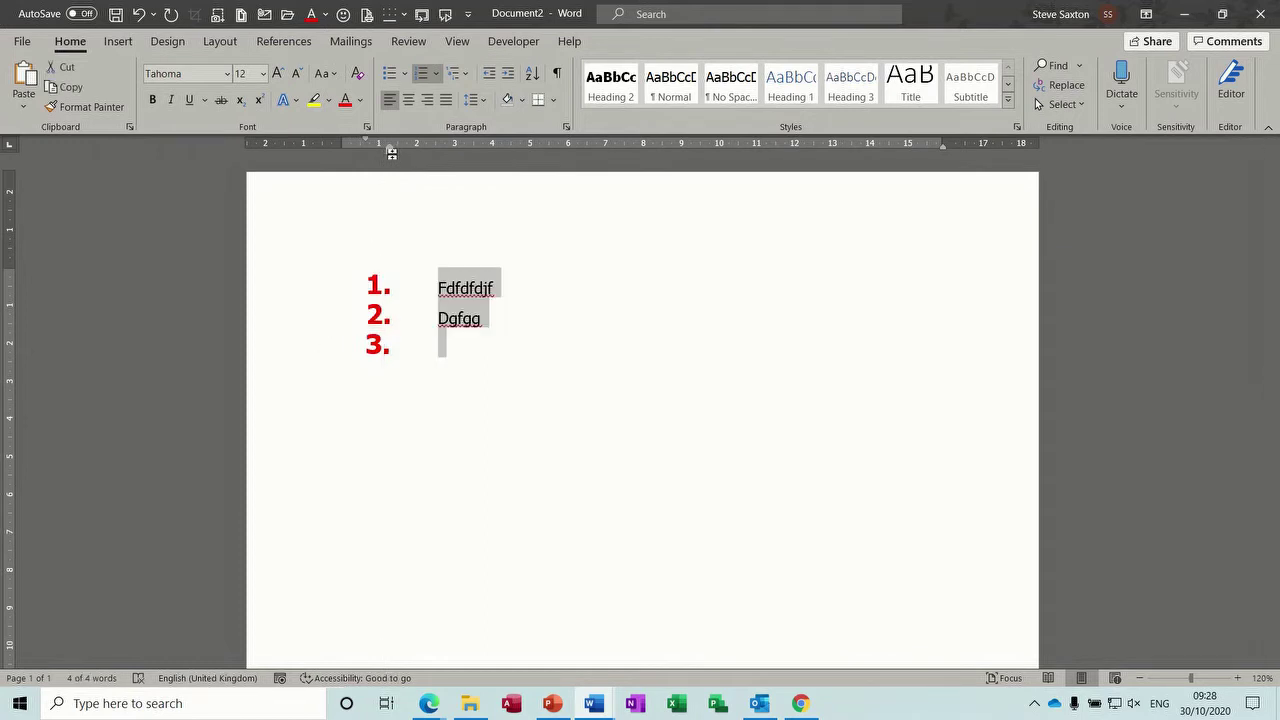
{"action": "left_click_drag", "start_coordinate": [390, 152], "coordinate": [344, 152]}
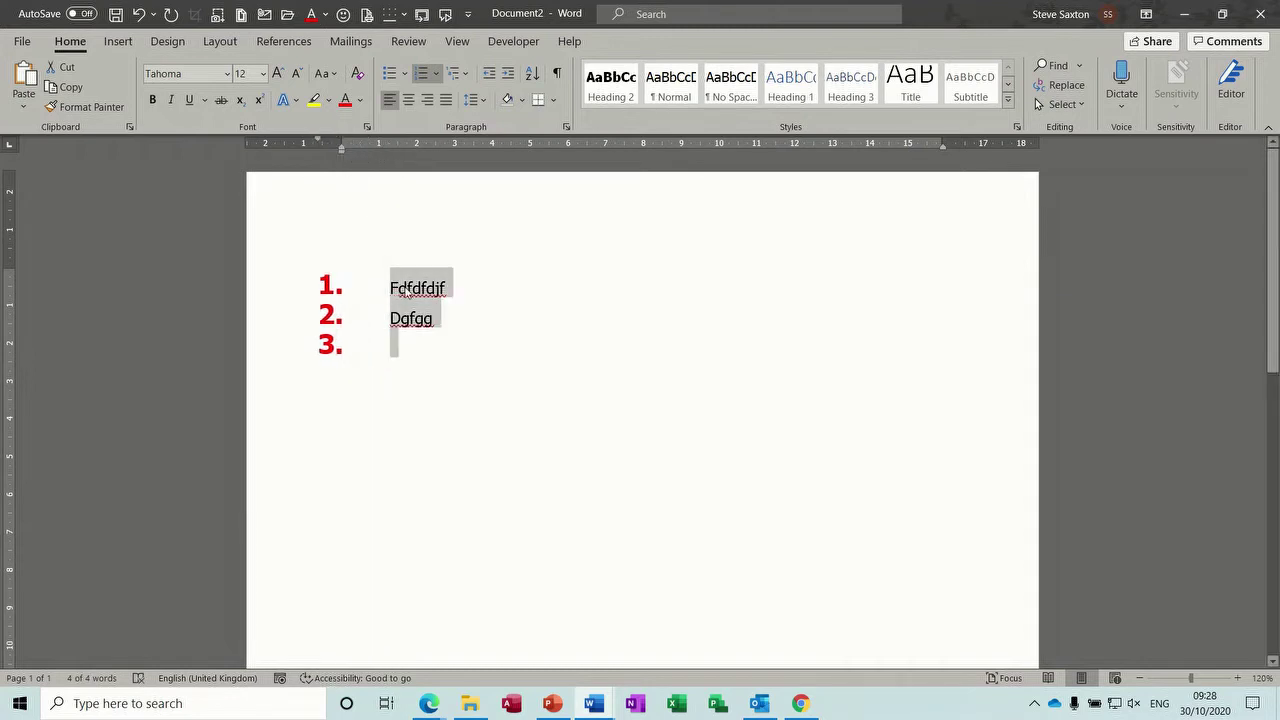
Step: Show the formatting marks and try removing the number from the first list item, then undo the removal
{"action": "left_click", "coordinate": [408, 288]}
{"action": "left_click", "coordinate": [557, 73]}
{"action": "key", "text": "Home"}
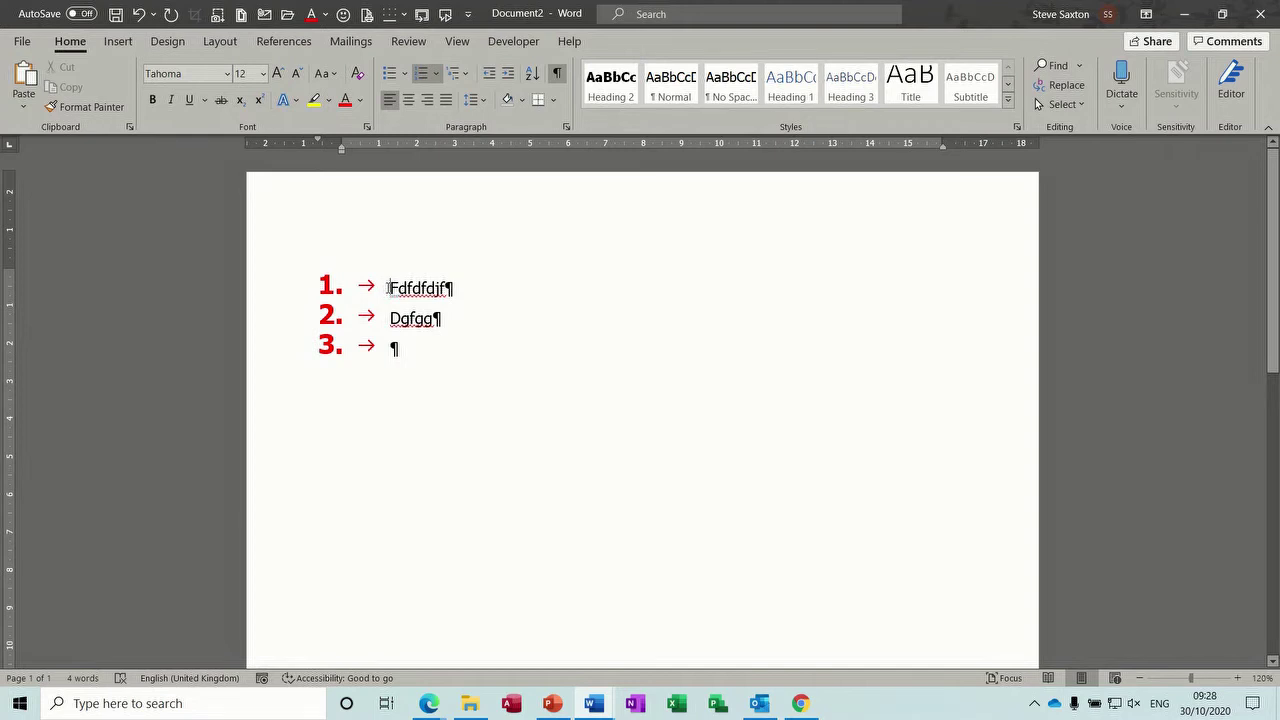
{"action": "key", "text": "BackSpace"}
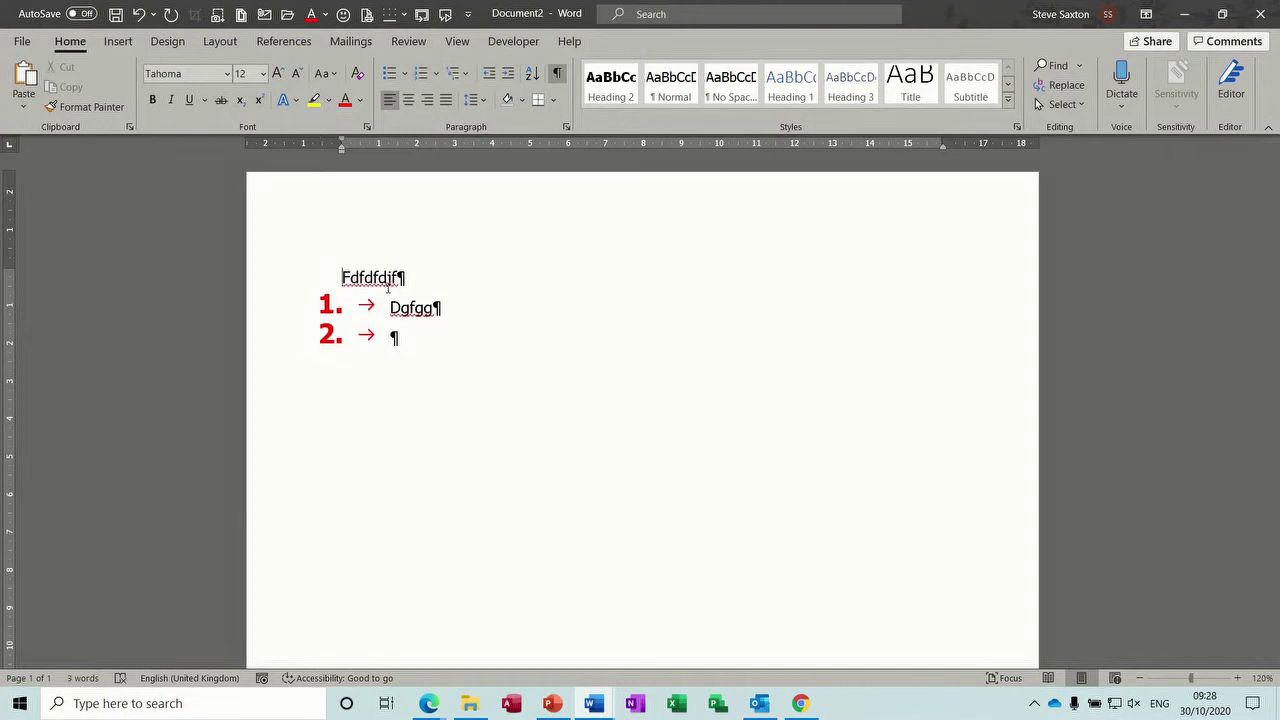
{"action": "key", "text": "ctrl+z"}
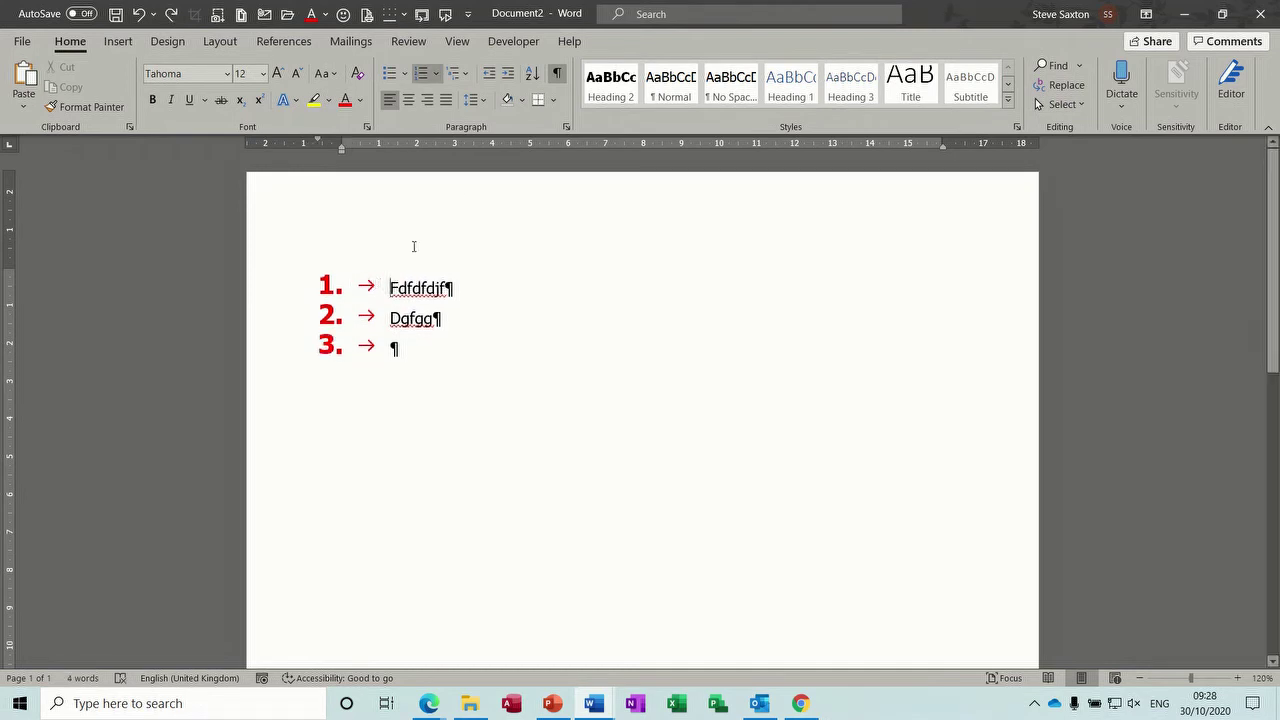
{"action": "left_click", "coordinate": [557, 73]}
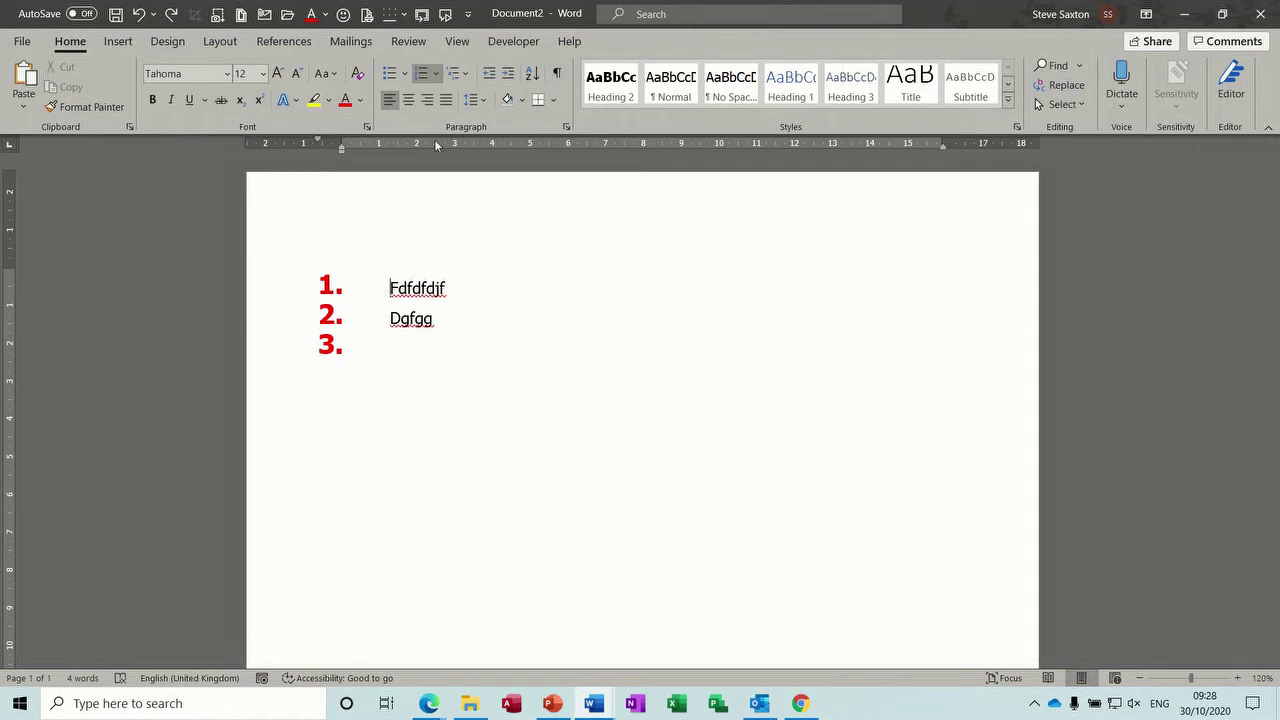
{"action": "left_click", "coordinate": [560, 75]}
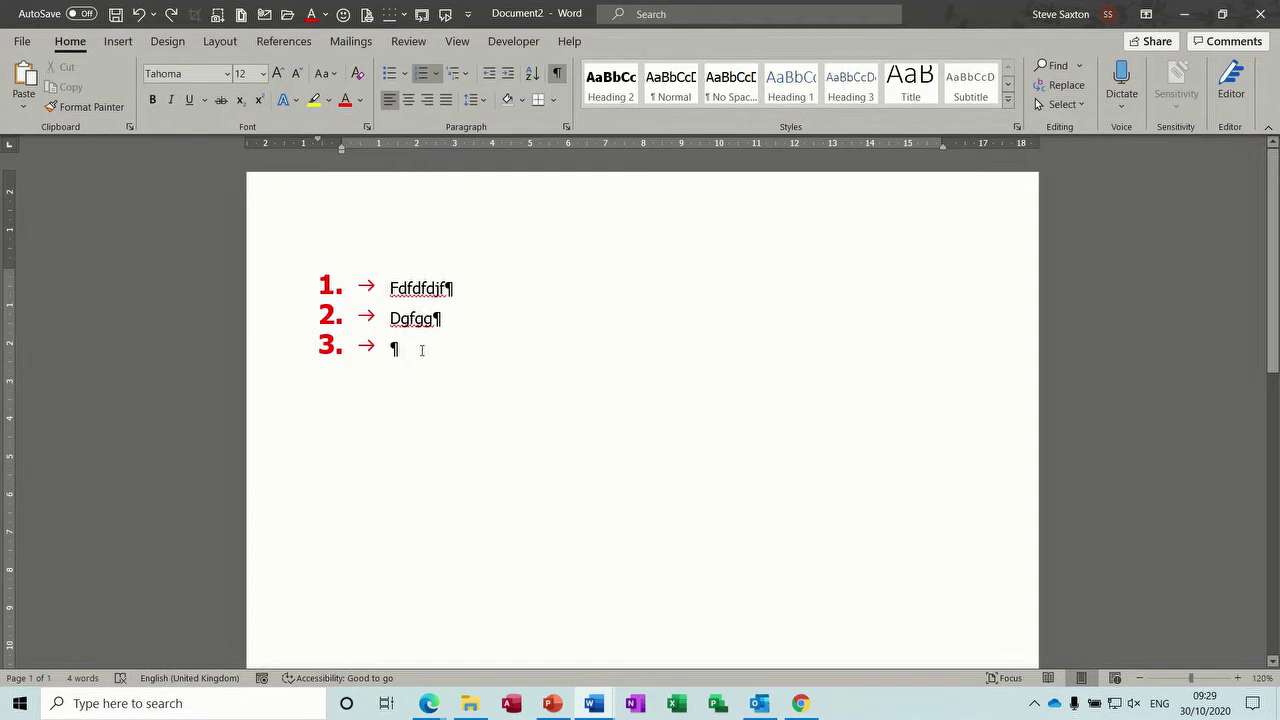
Step: Delete the whole numbered list and hide the formatting marks
{"action": "left_click_drag", "start_coordinate": [393, 347], "coordinate": [300, 283]}
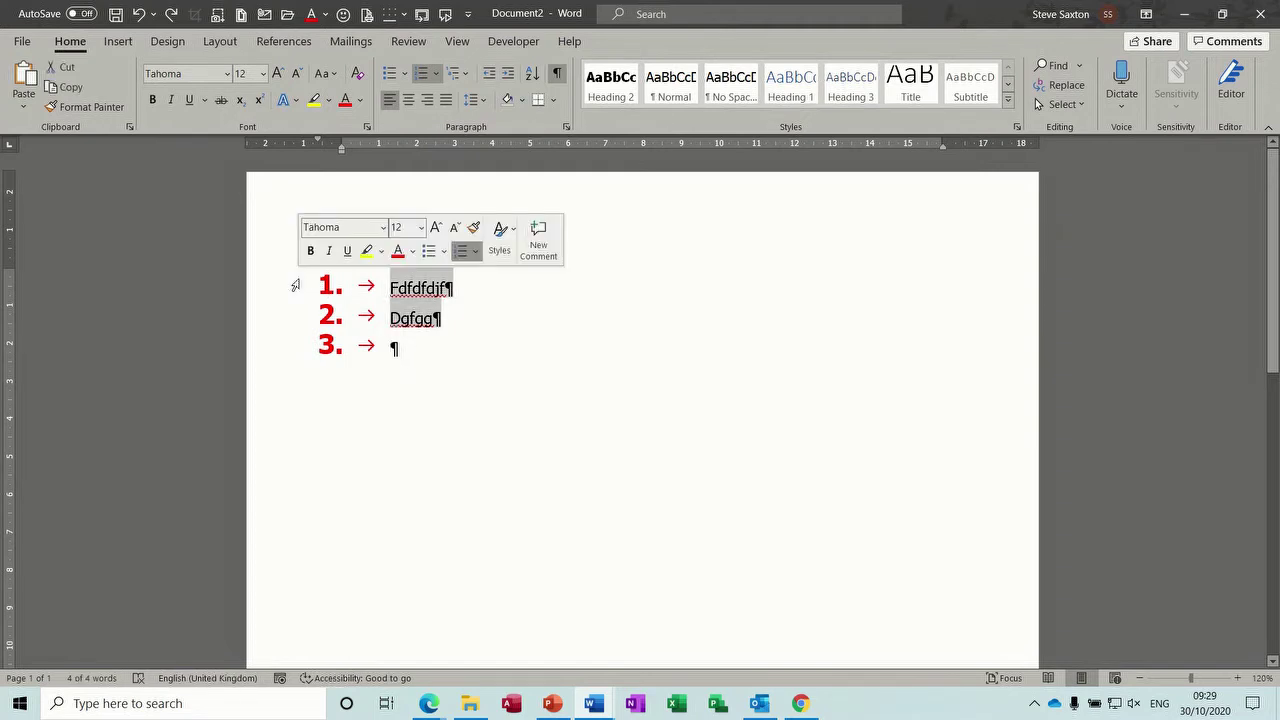
{"action": "key", "text": "Delete"}
{"action": "key", "text": "BackSpace"}
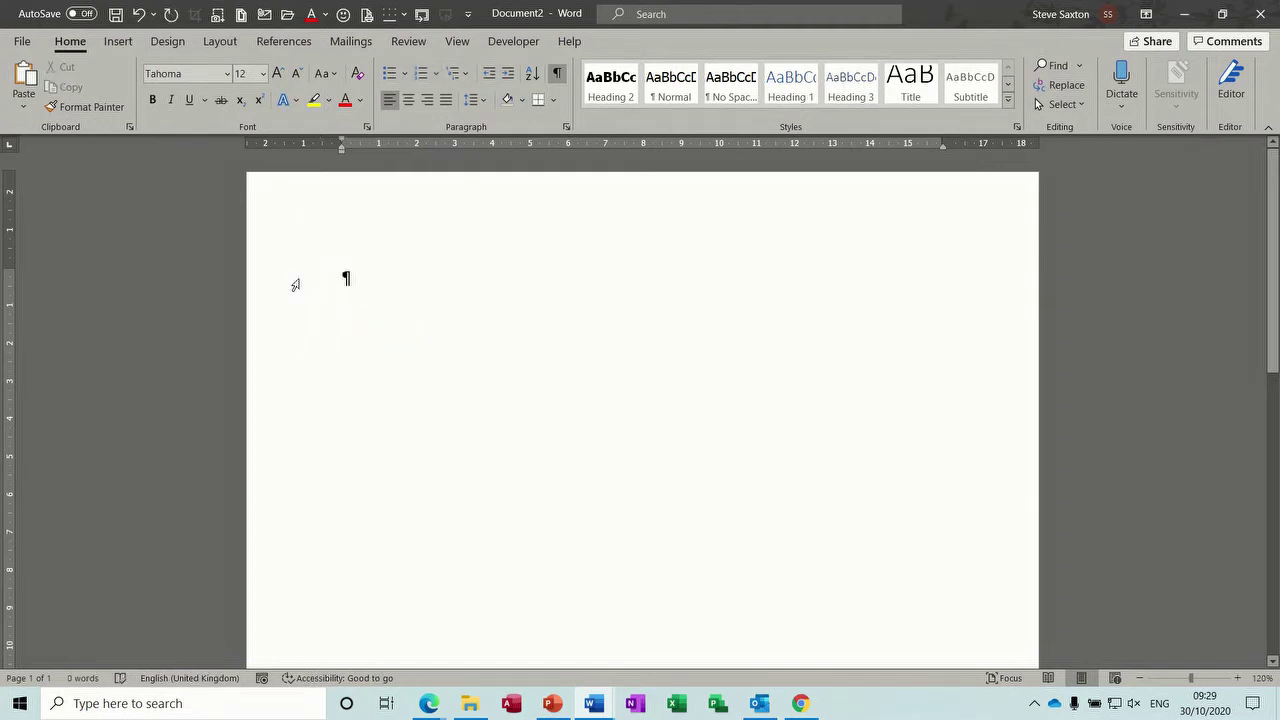
{"action": "left_click", "coordinate": [558, 76]}
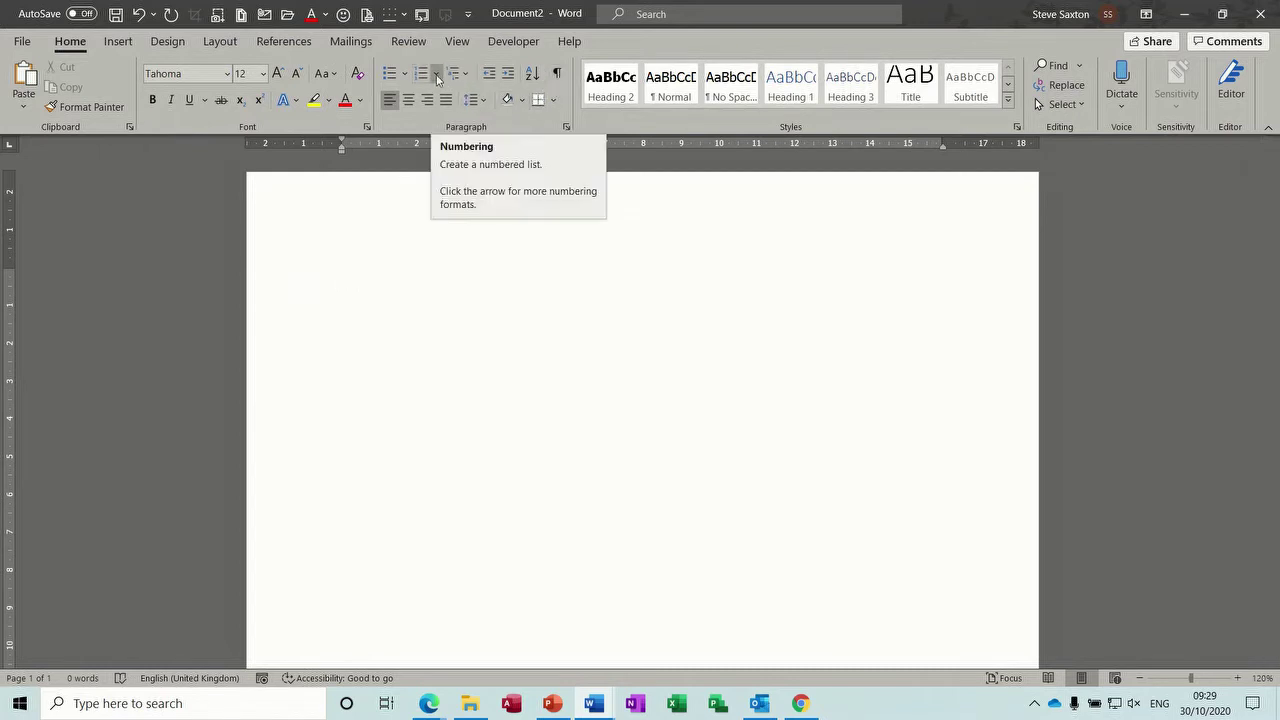
Step: Look over the multilevel list library and the number style and format options for a new list style, leaving without defining one
{"action": "left_click", "coordinate": [466, 77]}
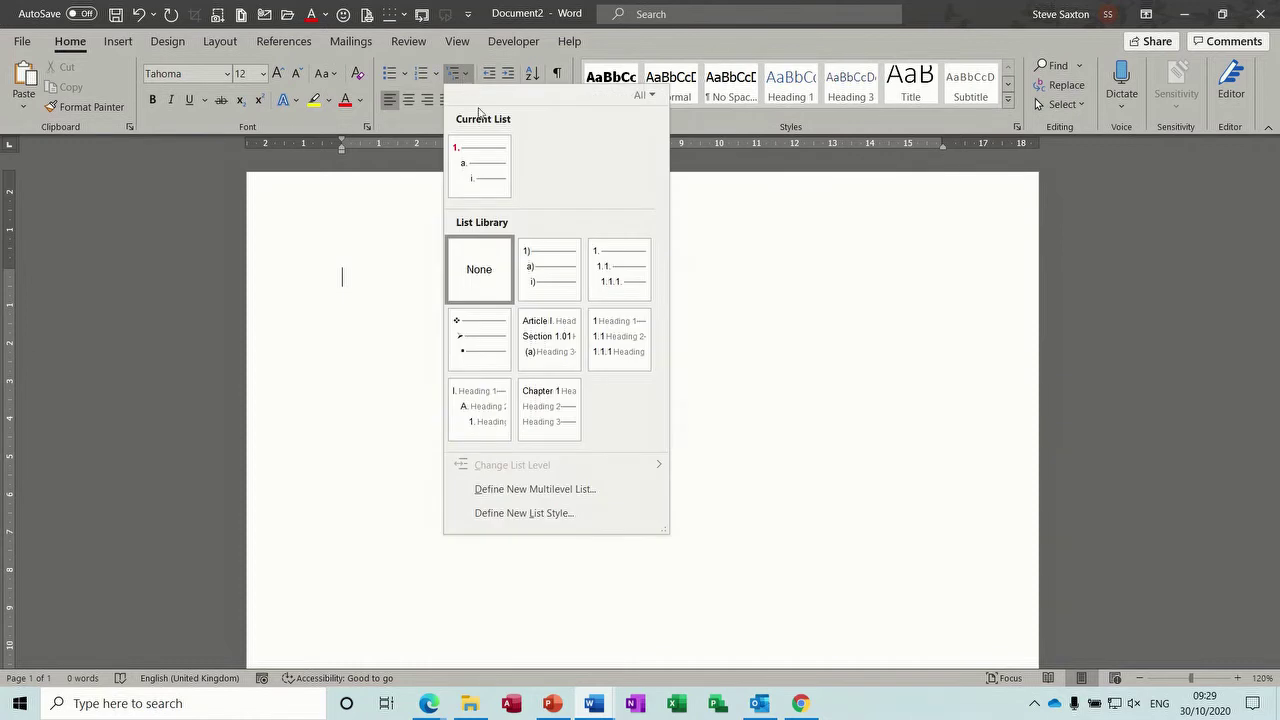
{"action": "mouse_move", "coordinate": [543, 323]}
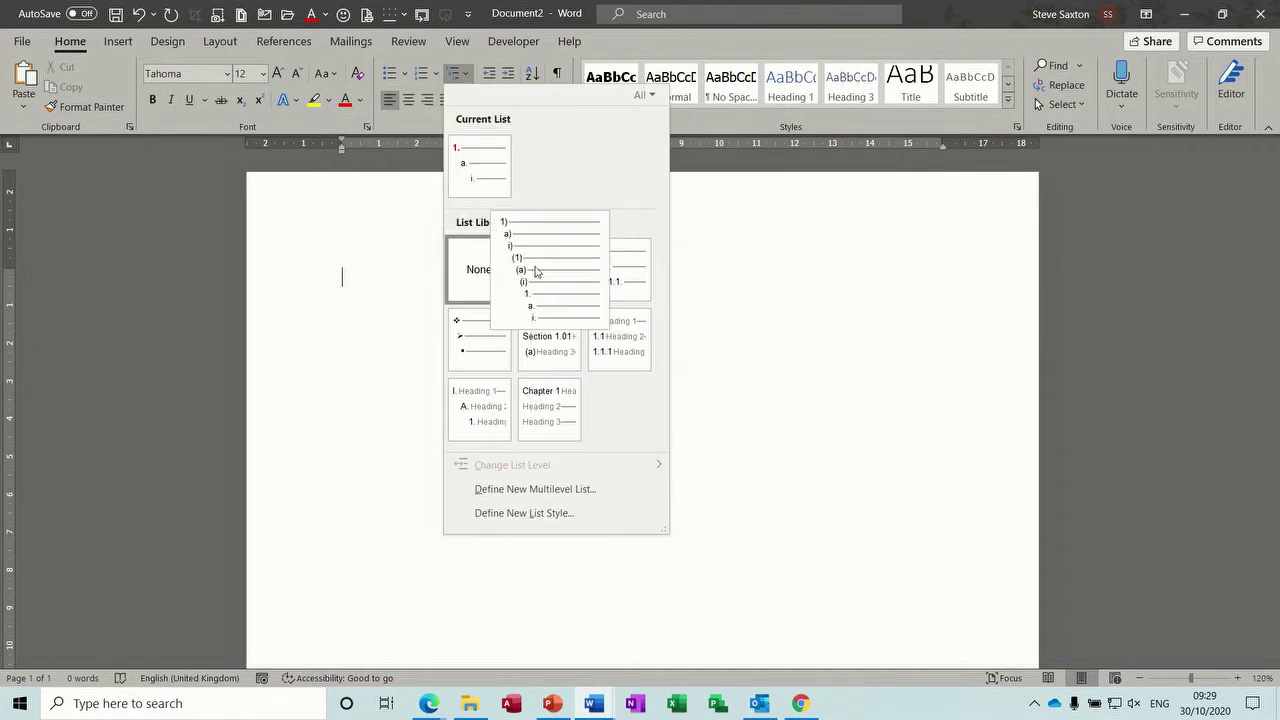
{"action": "mouse_move", "coordinate": [541, 290]}
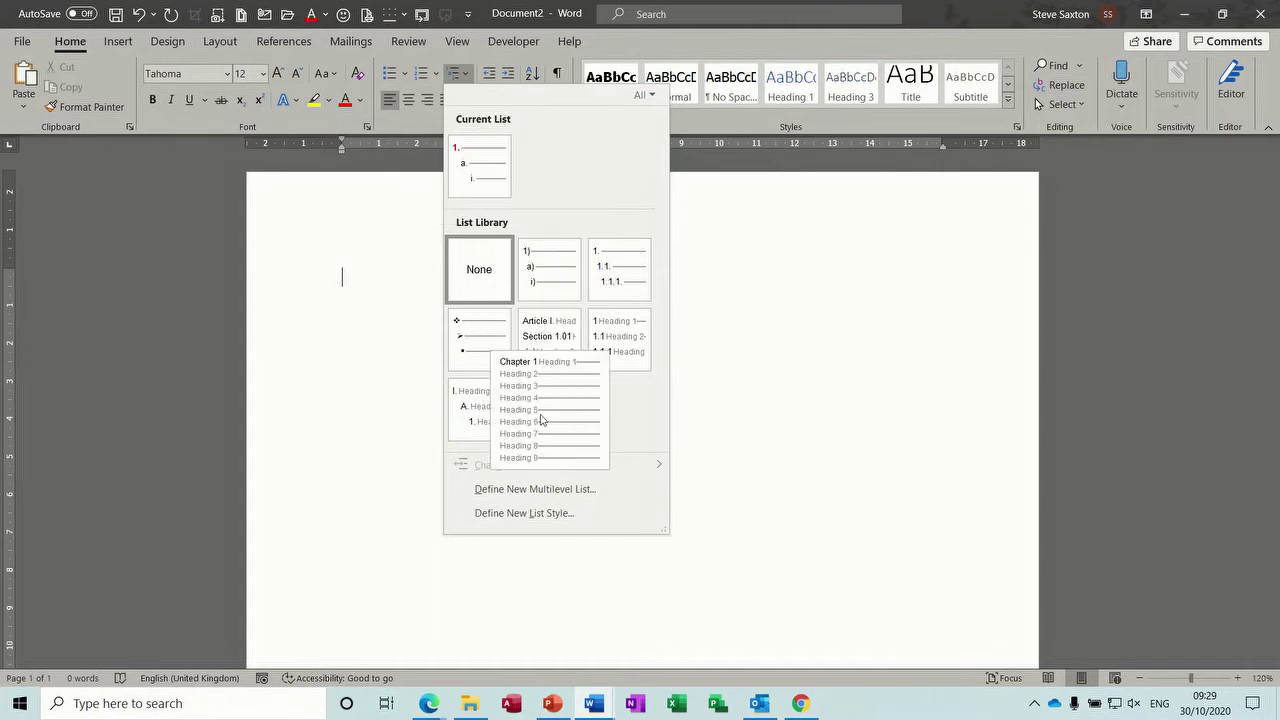
{"action": "left_click", "coordinate": [538, 514]}
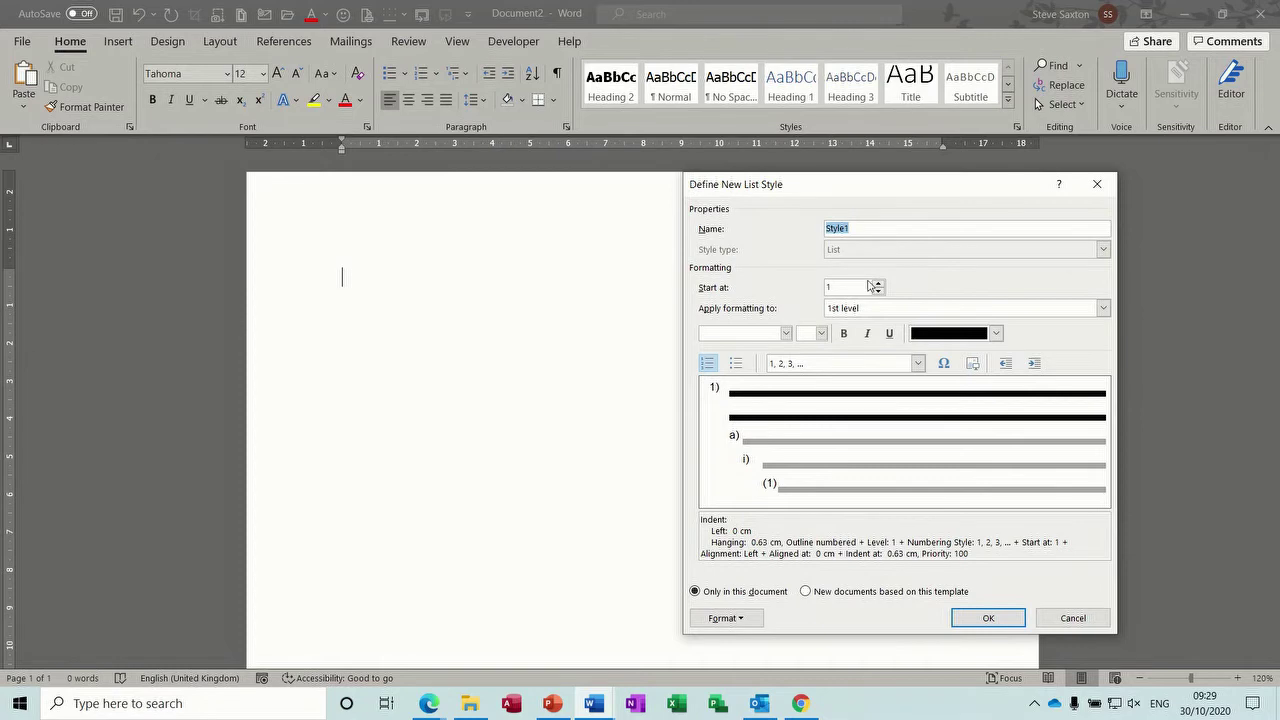
{"action": "left_click", "coordinate": [918, 366]}
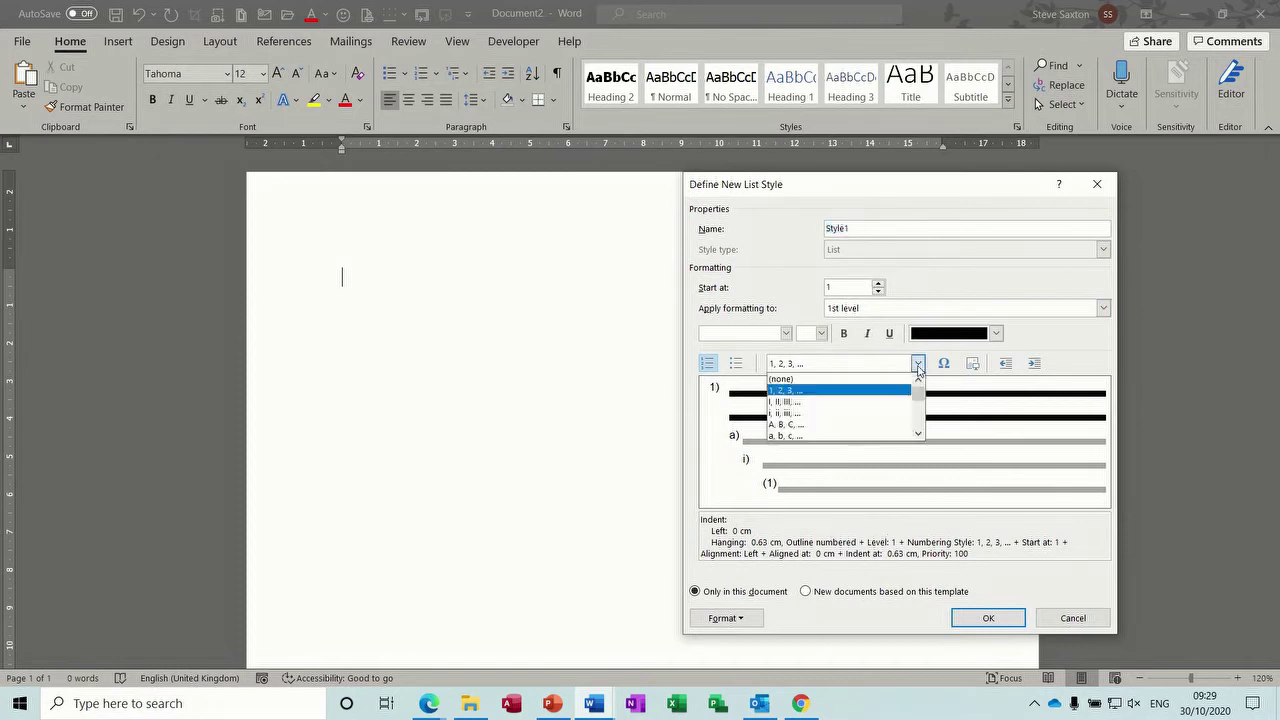
{"action": "left_click", "coordinate": [918, 367]}
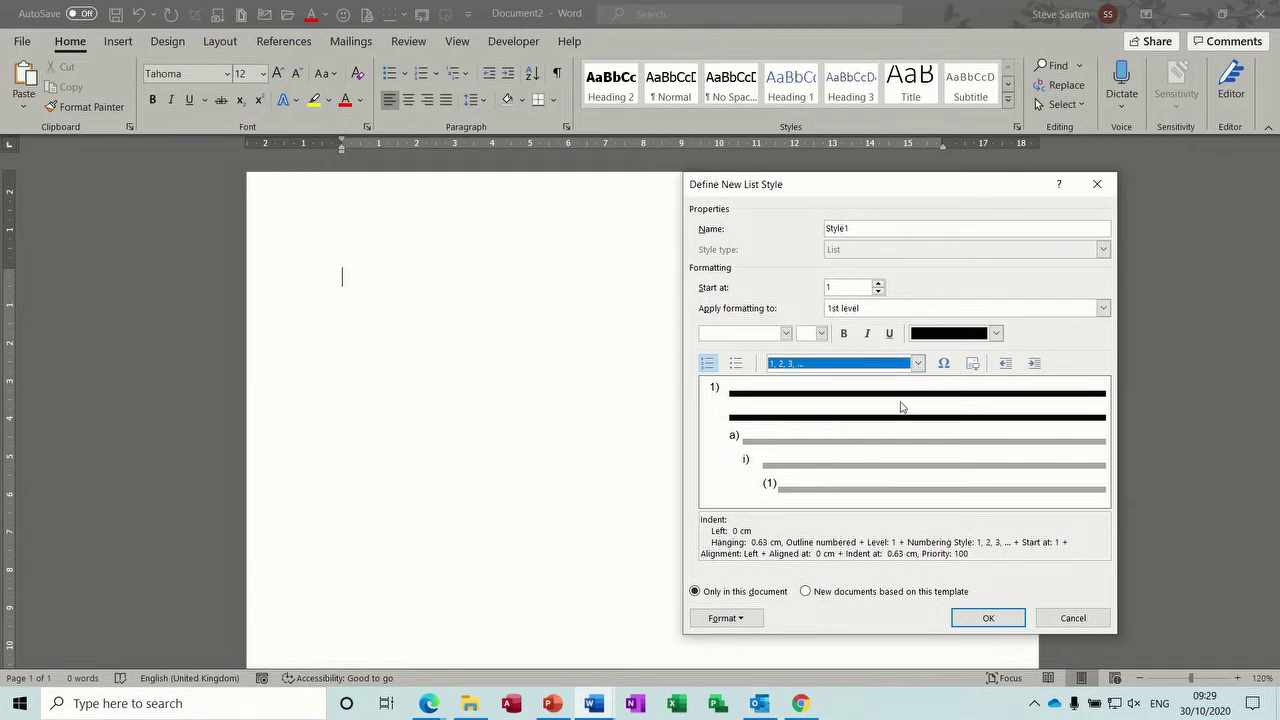
{"action": "left_click", "coordinate": [726, 618]}
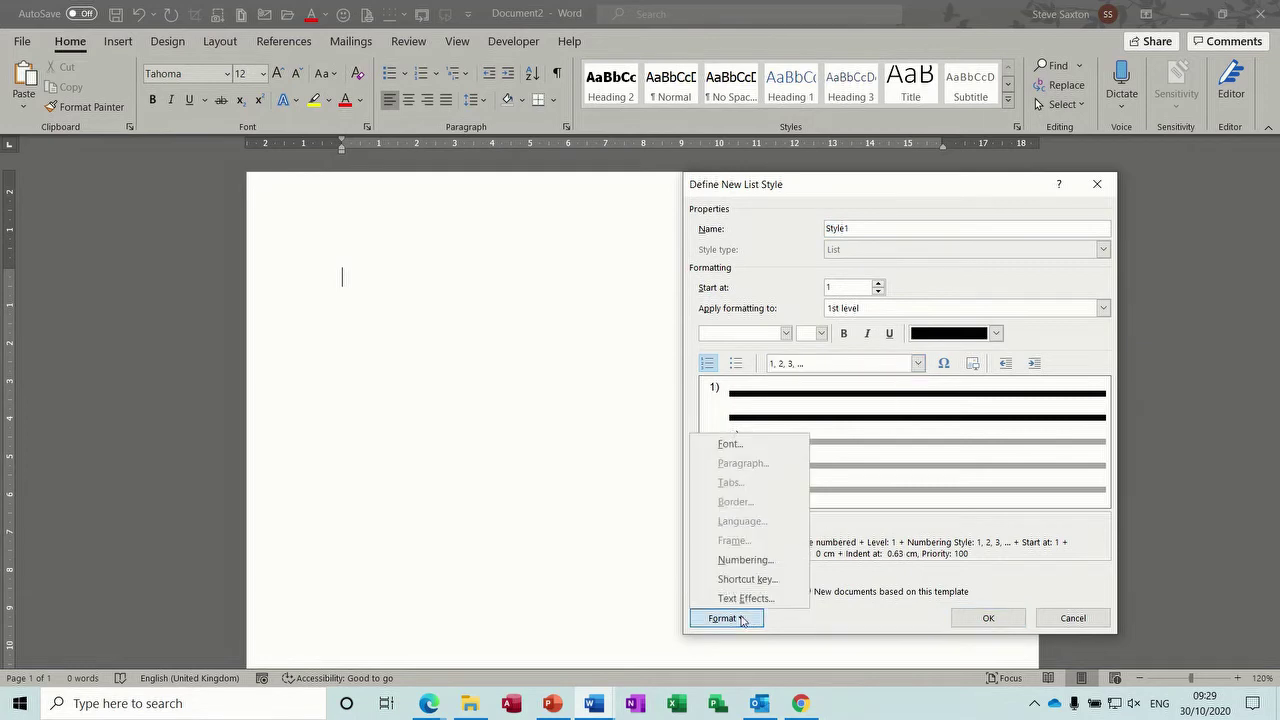
{"action": "left_click", "coordinate": [879, 620]}
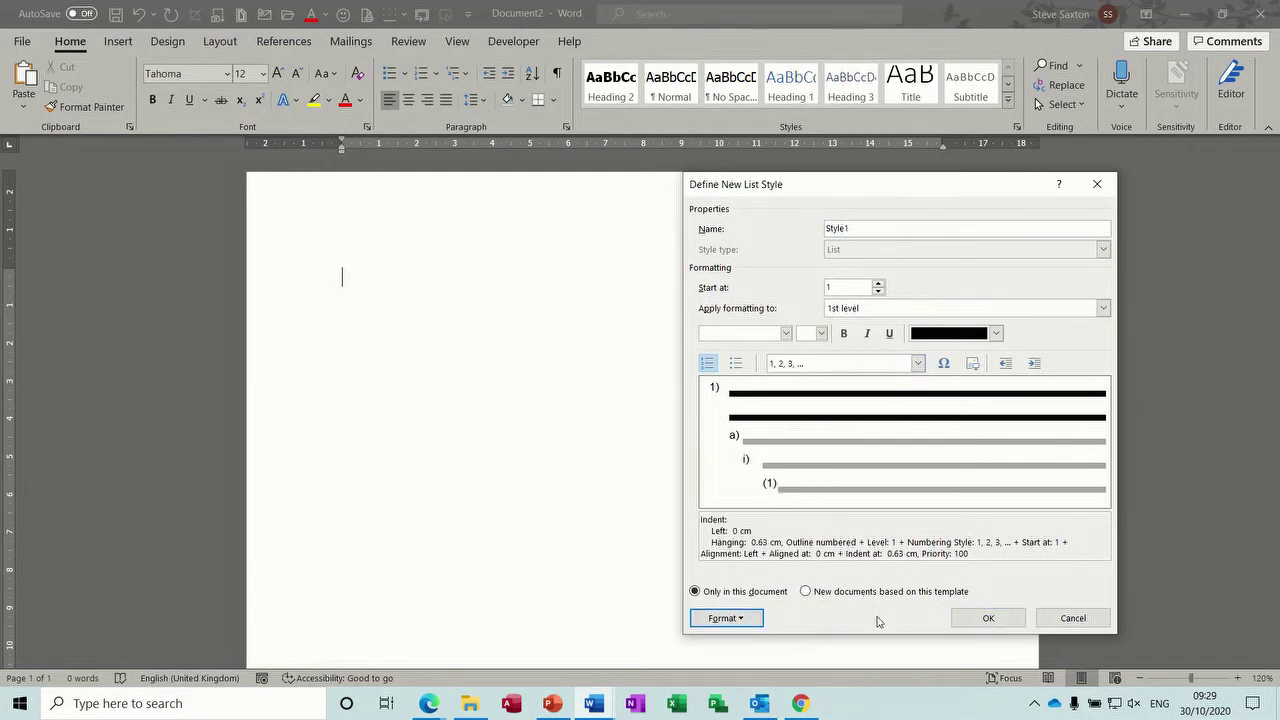
{"action": "left_click", "coordinate": [1073, 618]}
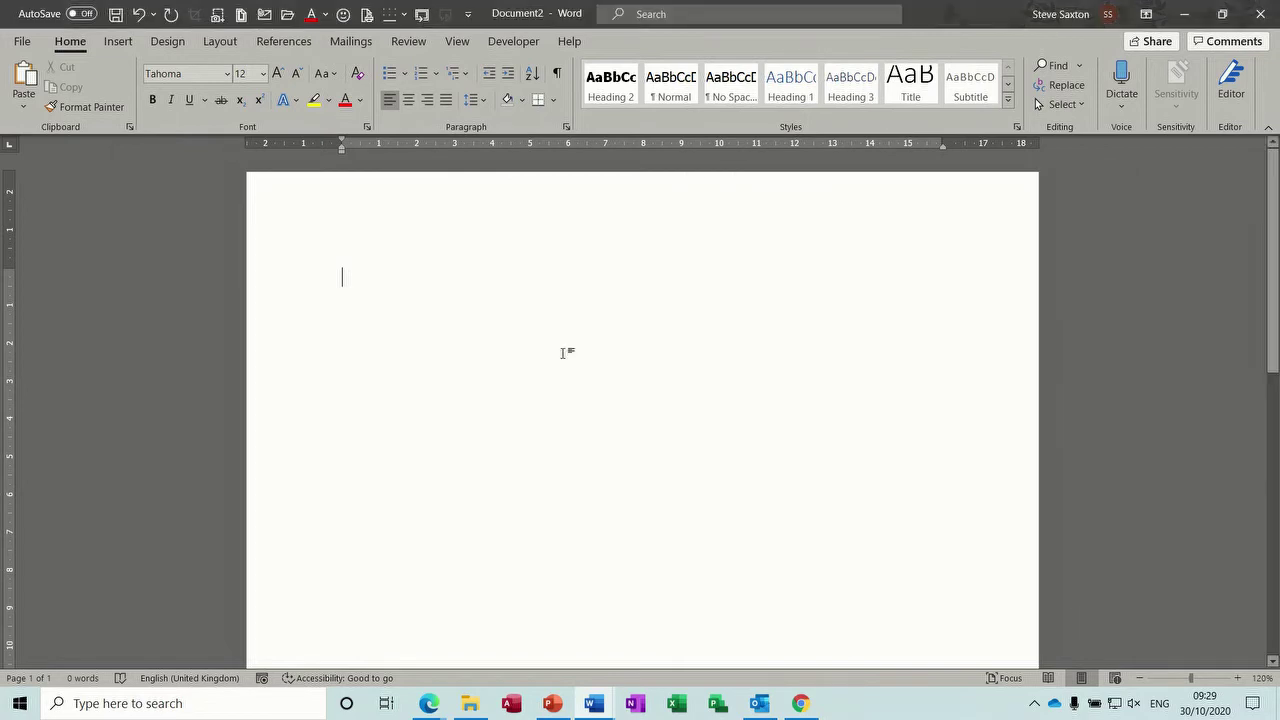
Step: Apply the "1) a) i)" multilevel list and enter two first-level items, "dgfgfhbf" and "fwefff"
{"action": "left_click", "coordinate": [458, 73]}
{"action": "mouse_move", "coordinate": [540, 265]}
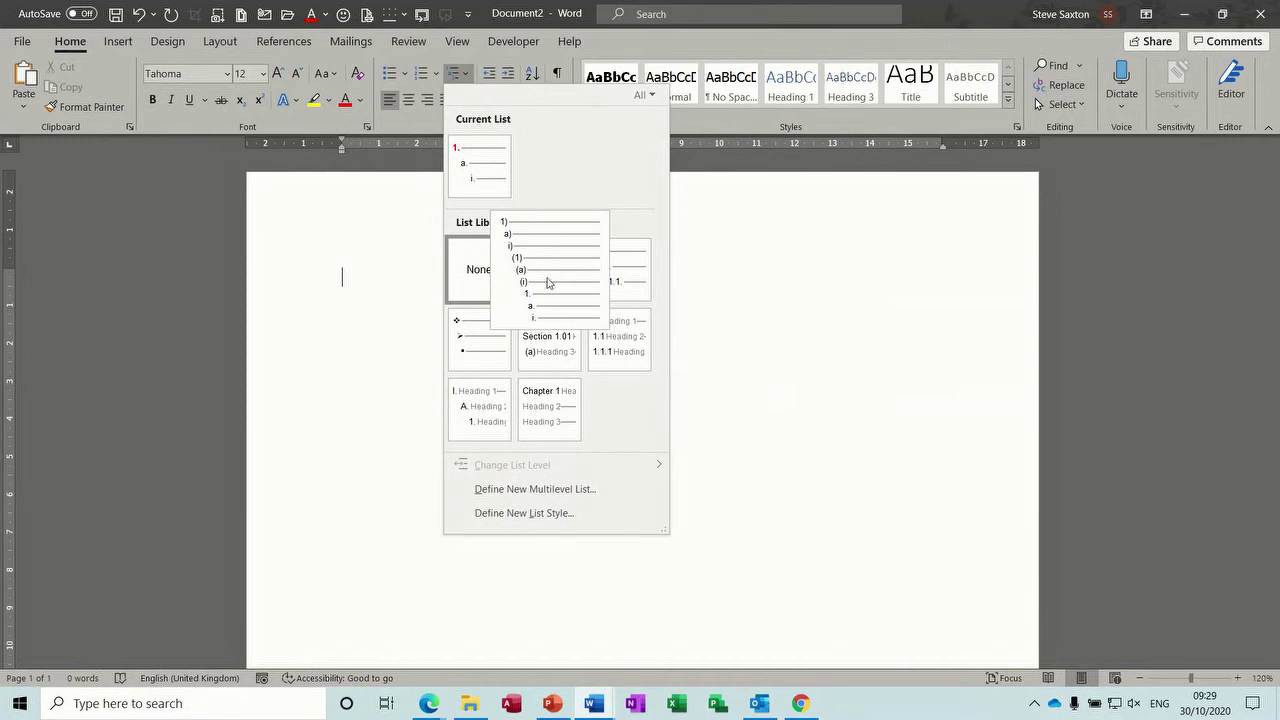
{"action": "left_click", "coordinate": [547, 283]}
{"action": "type", "text": "dgfgfhbf"}
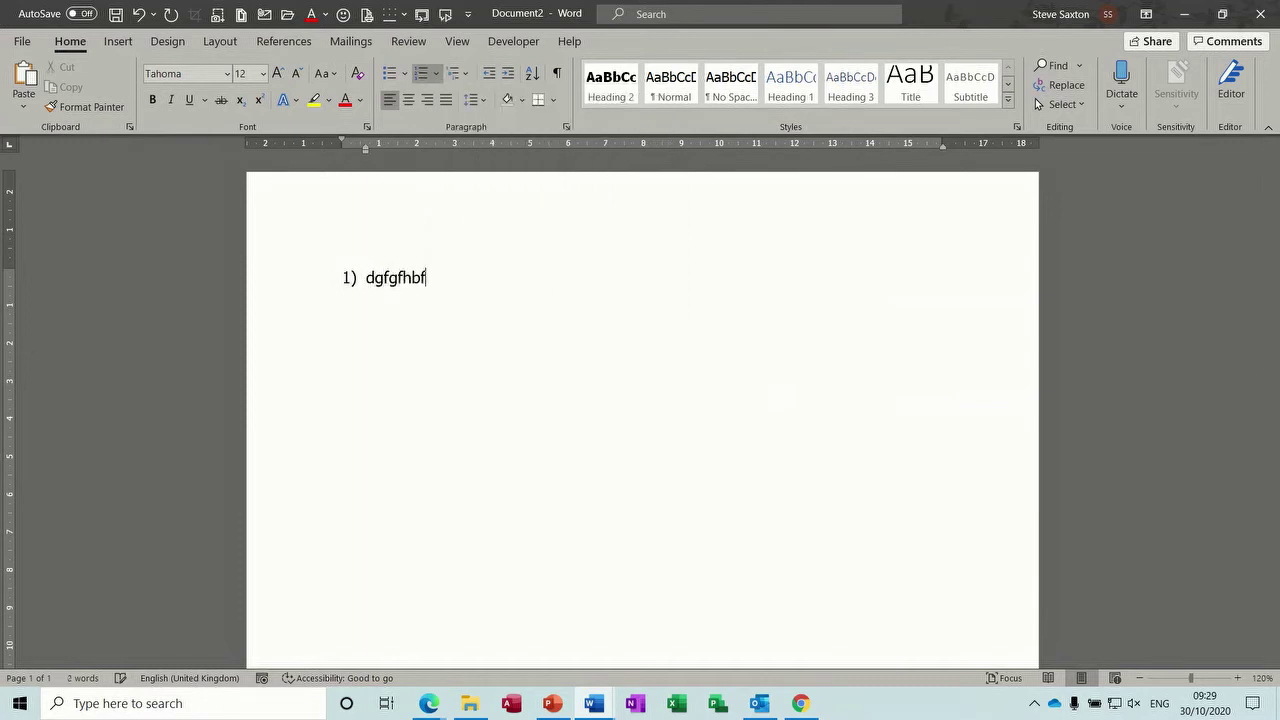
{"action": "key", "text": "Return"}
{"action": "type", "text": "fwefff"}
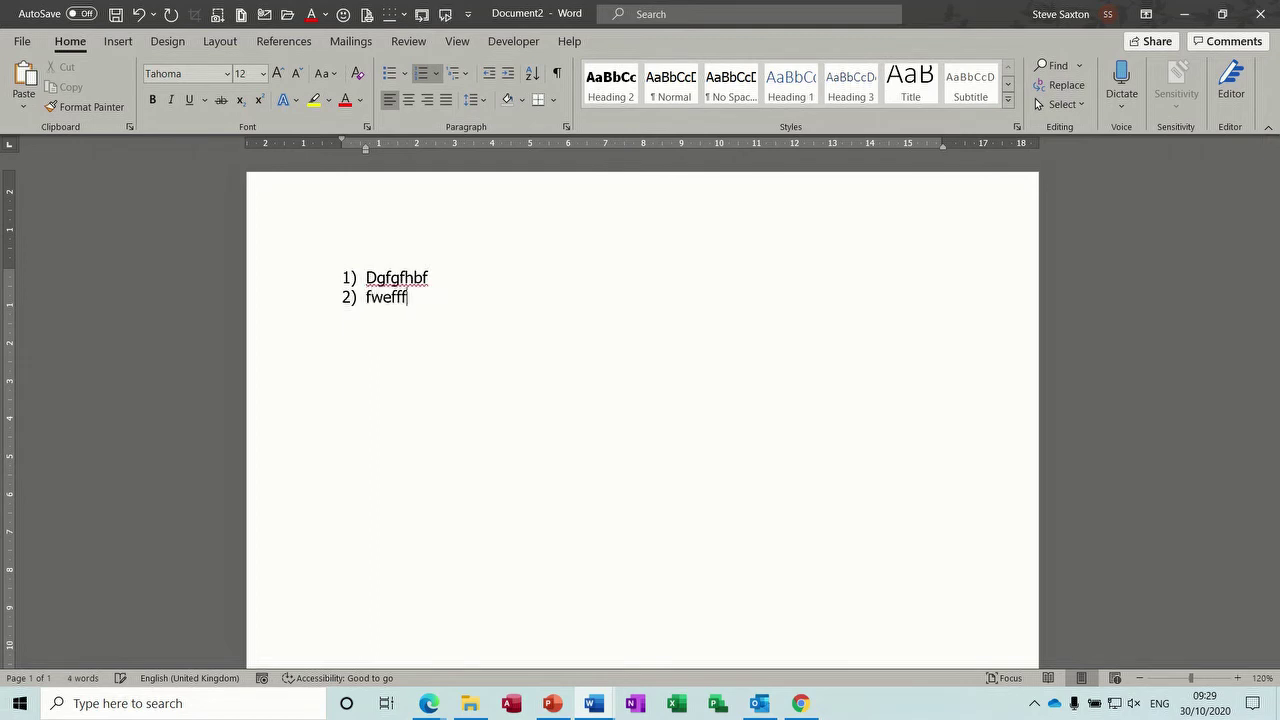
Step: Add two second-level items, "ffkngfknkgnr" and "gergreg", beneath the second first-level list item
{"action": "key", "text": "Return"}
{"action": "key", "text": "Tab"}
{"action": "type", "text": "ffkngfknkgnr"}
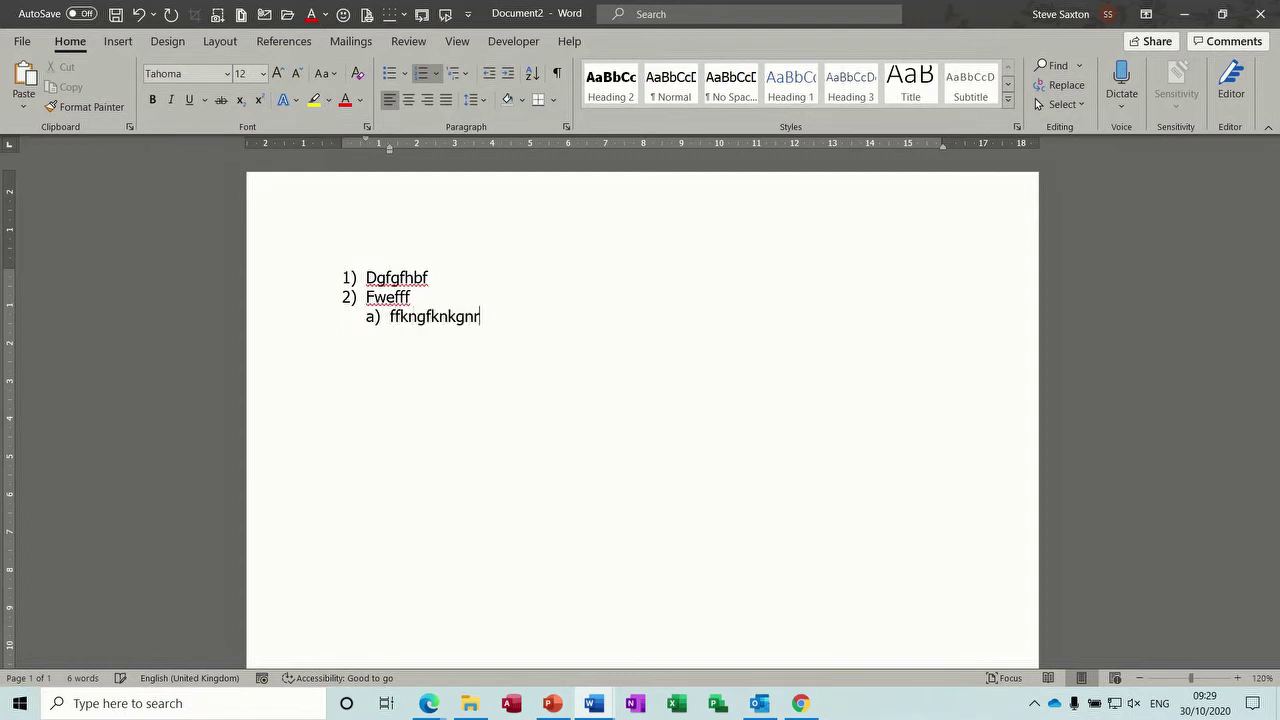
{"action": "key", "text": "Return"}
{"action": "type", "text": "gergreg"}
Step: Add two third-level items, "fkjefjnfk" and "grgrg", beneath item b)
{"action": "key", "text": "Return"}
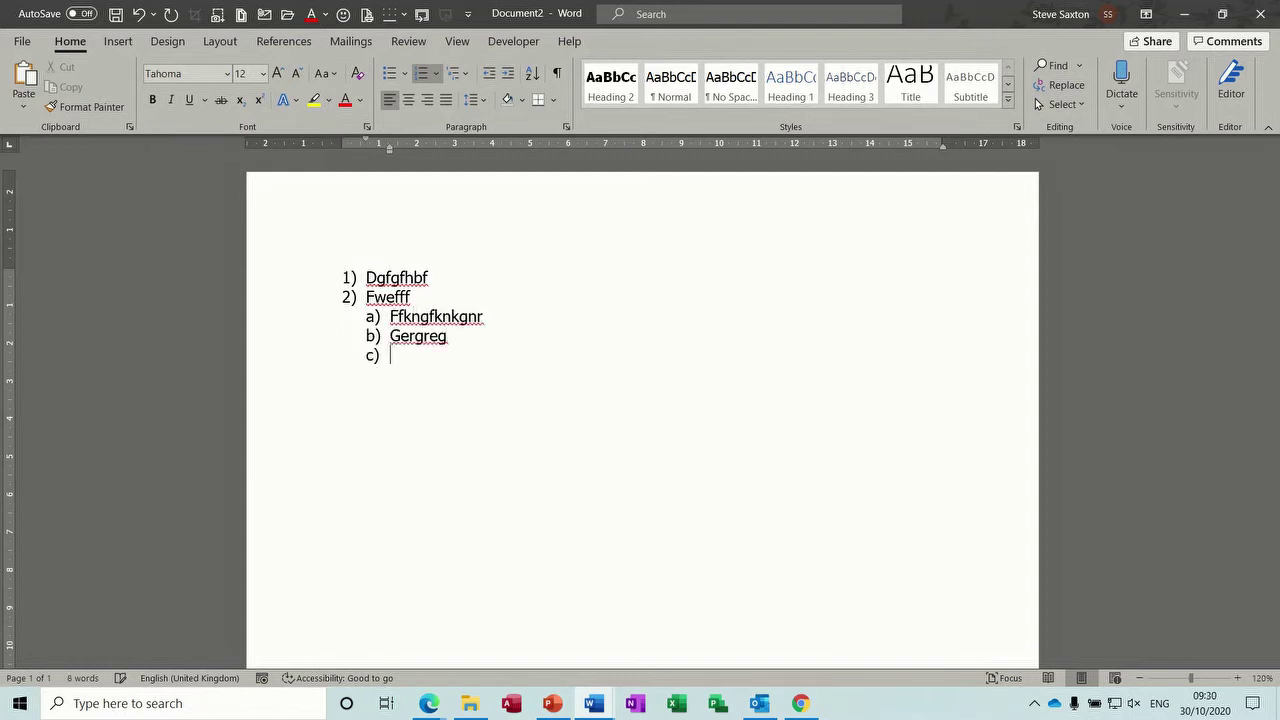
{"action": "key", "text": "Tab"}
{"action": "type", "text": "fkjefjnfk"}
{"action": "key", "text": "Return"}
{"action": "type", "text": "grgrg"}
Step: Add the fourth-level item "sjfbfjdg" beneath item ii), with two fifth-level items, "fkjfjf" and "fdjbfdf"
{"action": "key", "text": "Return"}
{"action": "key", "text": "Tab"}
{"action": "type", "text": "sjfbfjdg"}
{"action": "key", "text": "Return"}
{"action": "key", "text": "Tab"}
{"action": "type", "text": "fkjfjf"}
{"action": "key", "text": "Return"}
{"action": "type", "text": "fdjbfdf"}
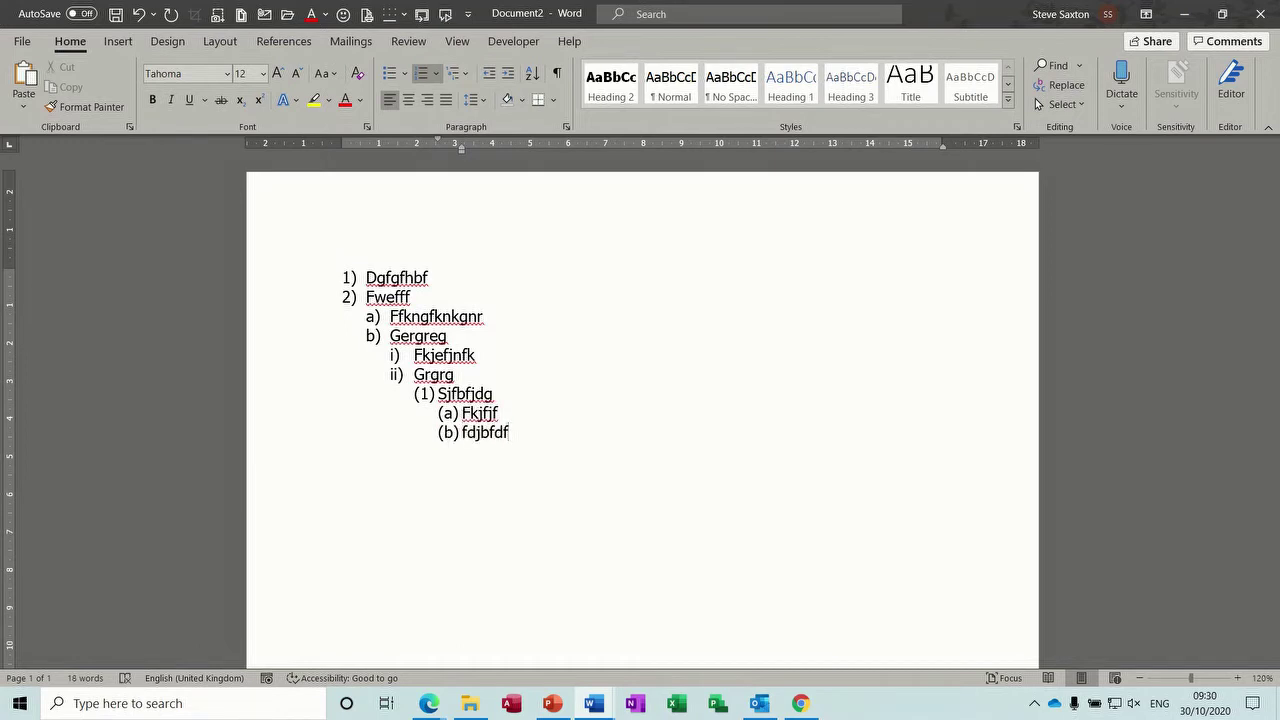
Step: Move back up the levels, entering "dgg" as a fourth-level item and "efggg" as a third-level item
{"action": "key", "text": "Return"}
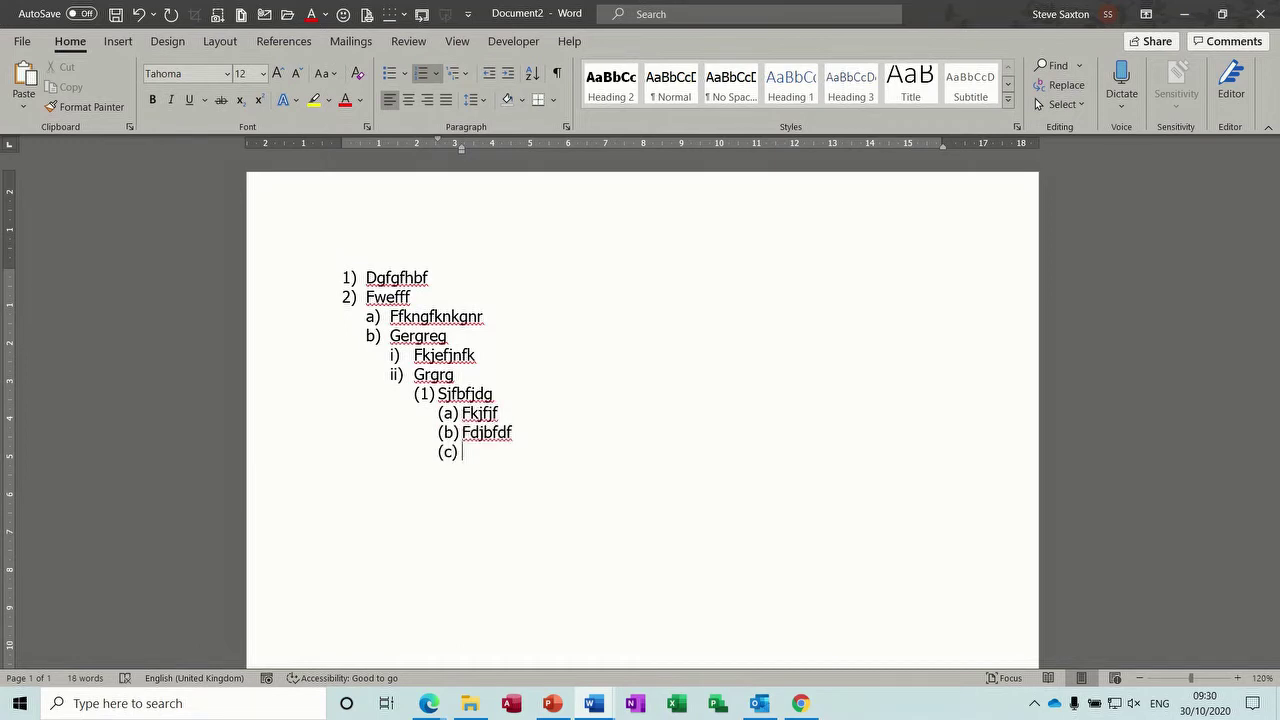
{"action": "key", "text": "shift+Tab"}
{"action": "type", "text": "dgg"}
{"action": "key", "text": "Return"}
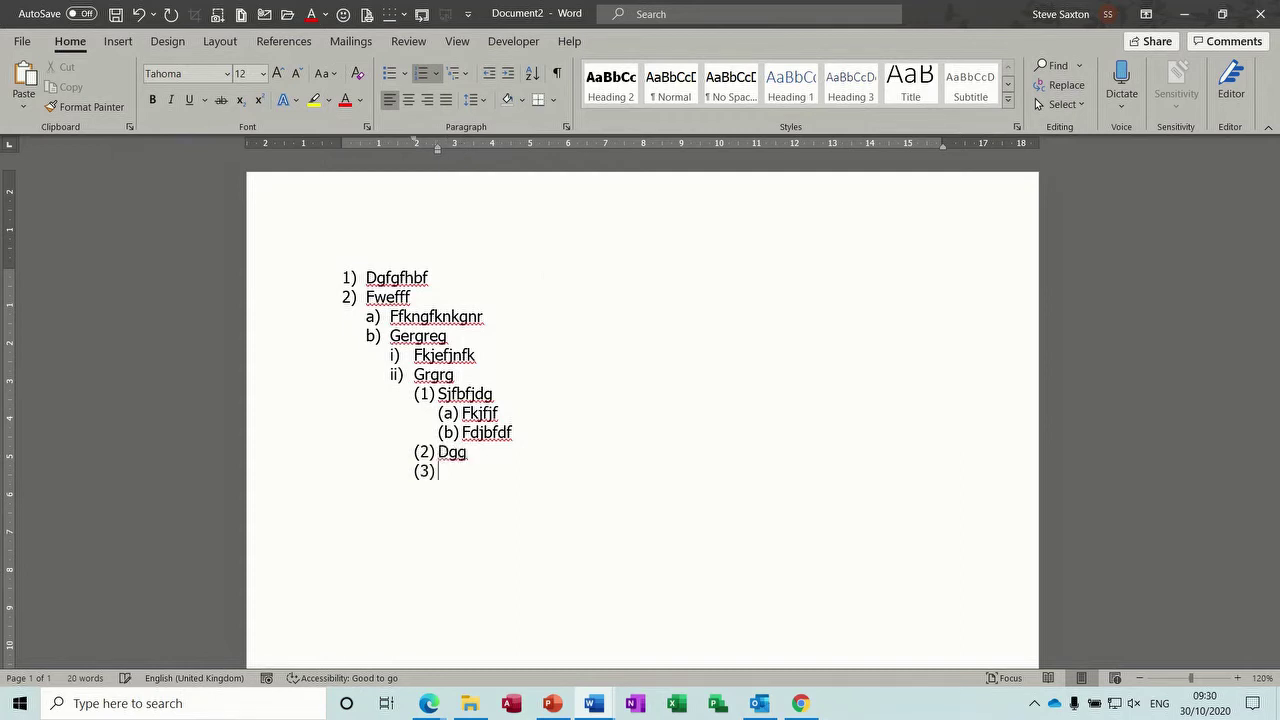
{"action": "key", "text": "shift+Tab"}
{"action": "type", "text": "efggg"}
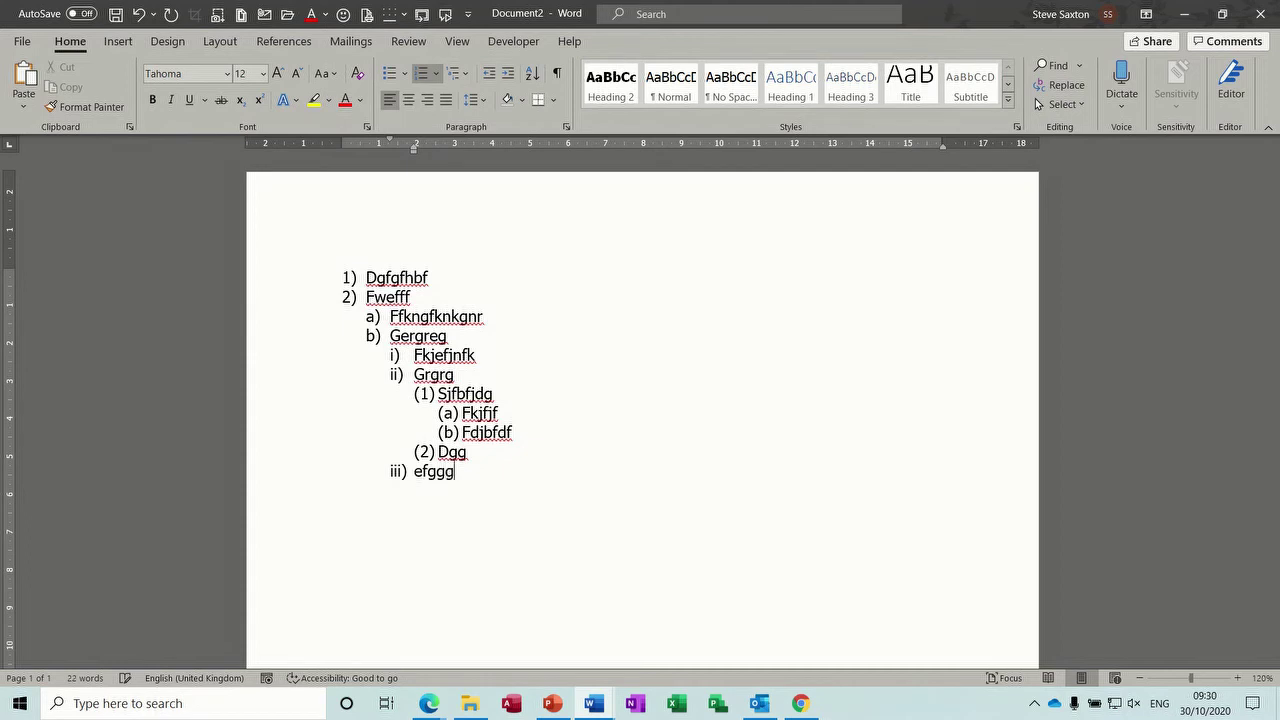
Step: Continue up the levels, entering "efggrg" as a second-level item and "dggrg" as a first-level item
{"action": "key", "text": "Return"}
{"action": "key", "text": "shift+Tab"}
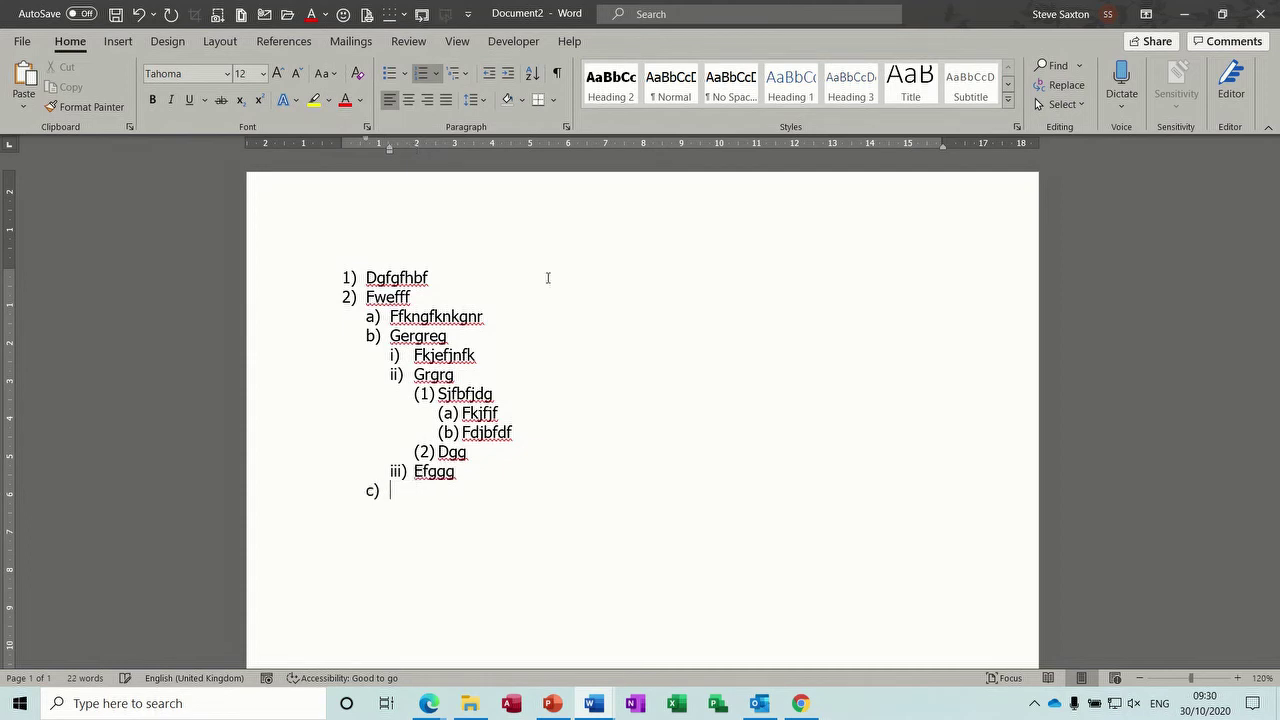
{"action": "type", "text": "efggrg"}
{"action": "key", "text": "Return"}
{"action": "key", "text": "shift+Tab"}
{"action": "type", "text": "dggrg"}
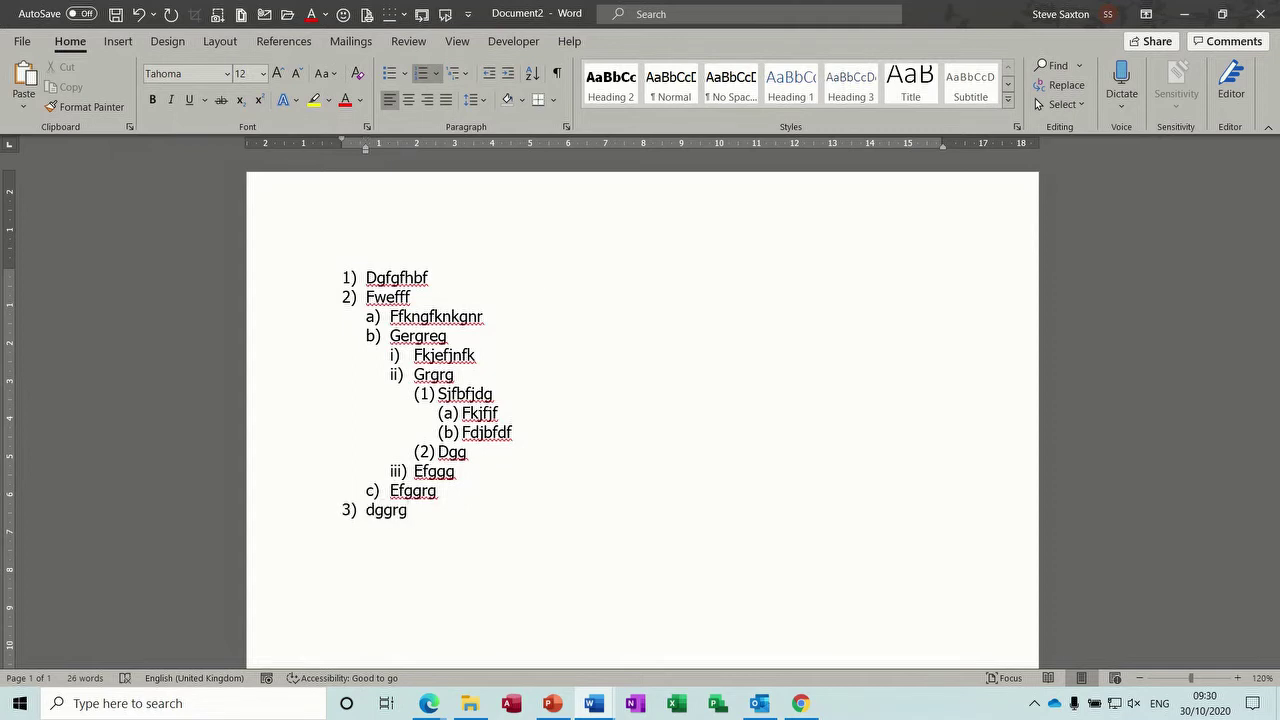
Step: Leave a gap below item 3) and enter "grgfhhhh" as the fourth first-level item
{"action": "key", "text": "Return"}
{"action": "key", "text": "Return"}
{"action": "type", "text": "grgfhhhh"}
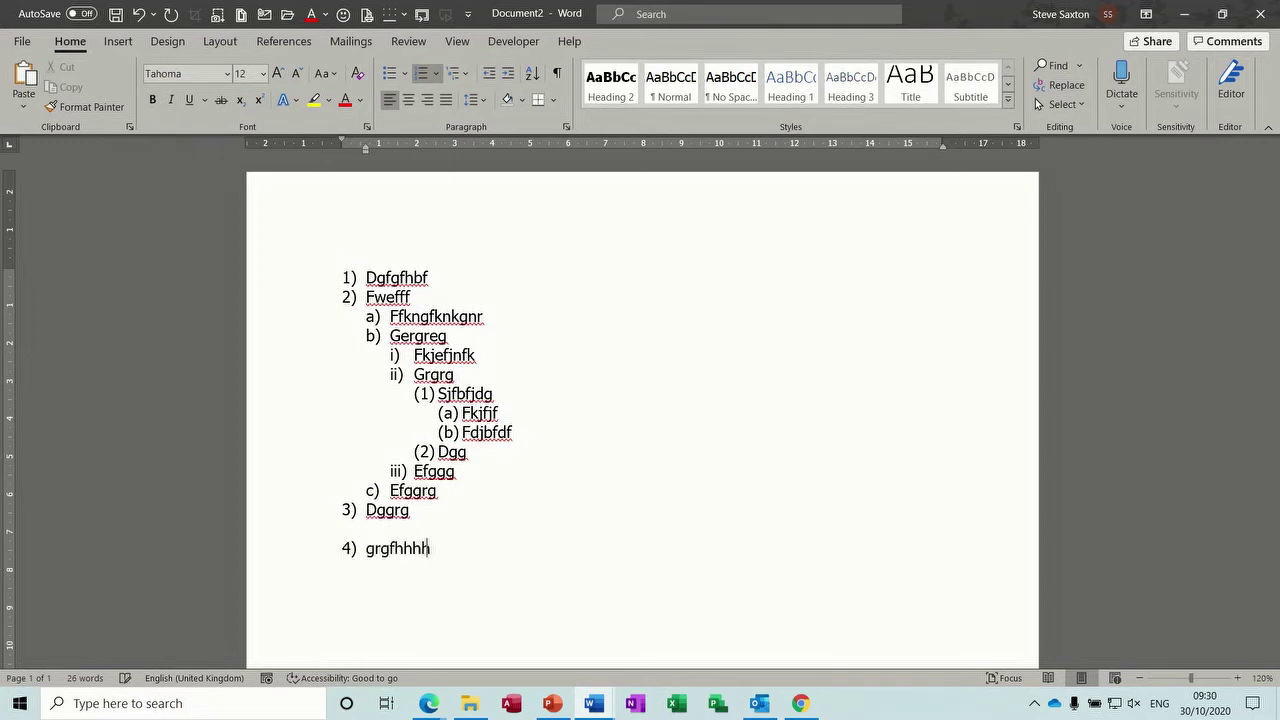
Step: Delete the first-level items "Dggrg" and "Fwefff" from the multilevel list
{"action": "left_click", "coordinate": [318, 380]}
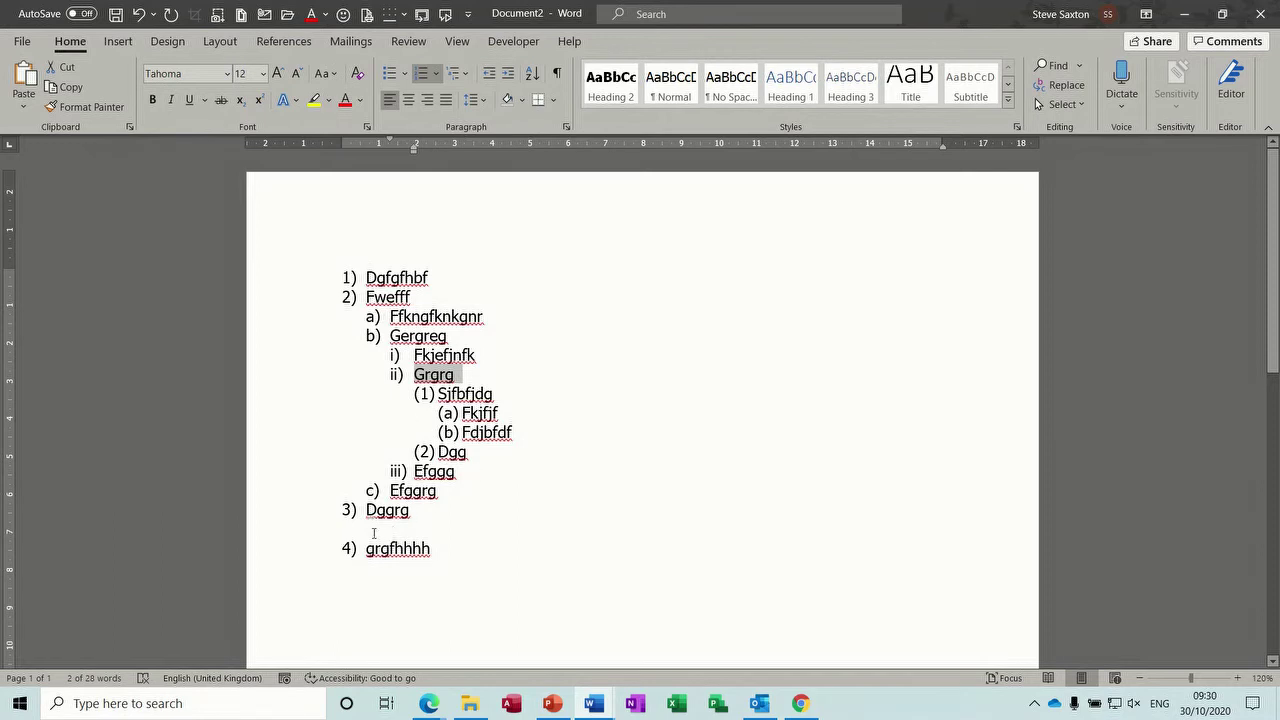
{"action": "left_click", "coordinate": [308, 516]}
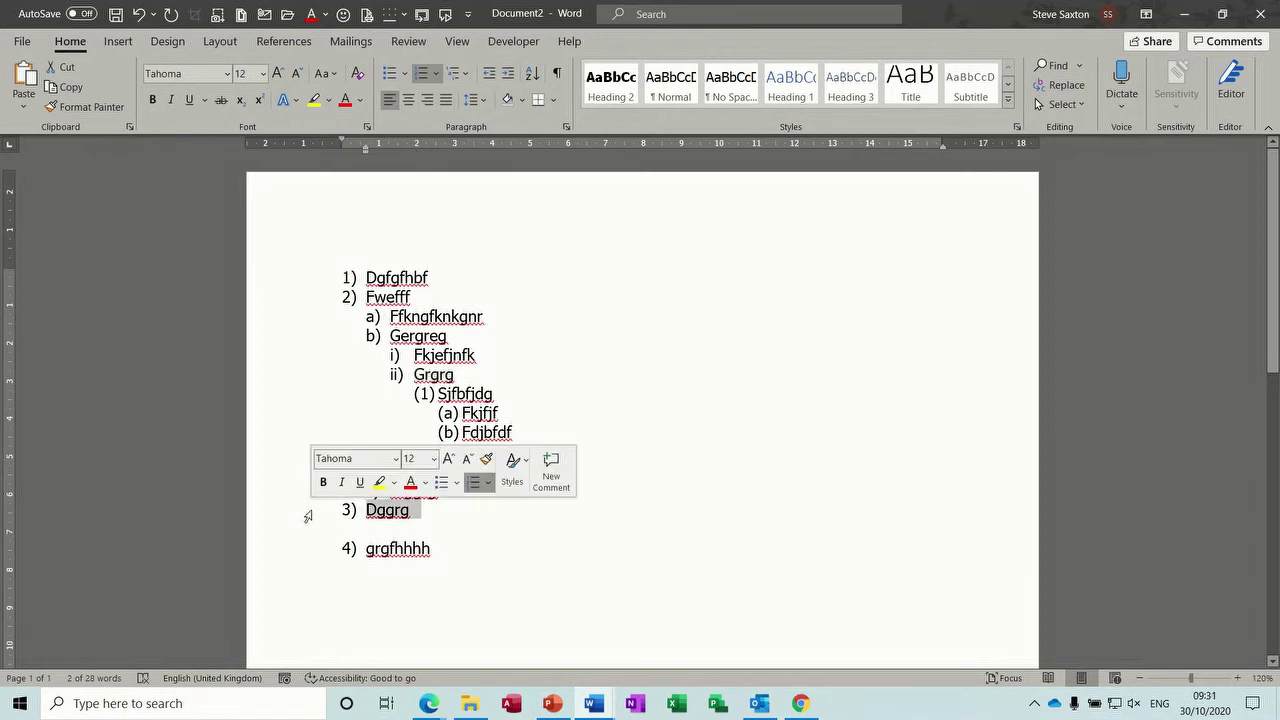
{"action": "key", "text": "Delete"}
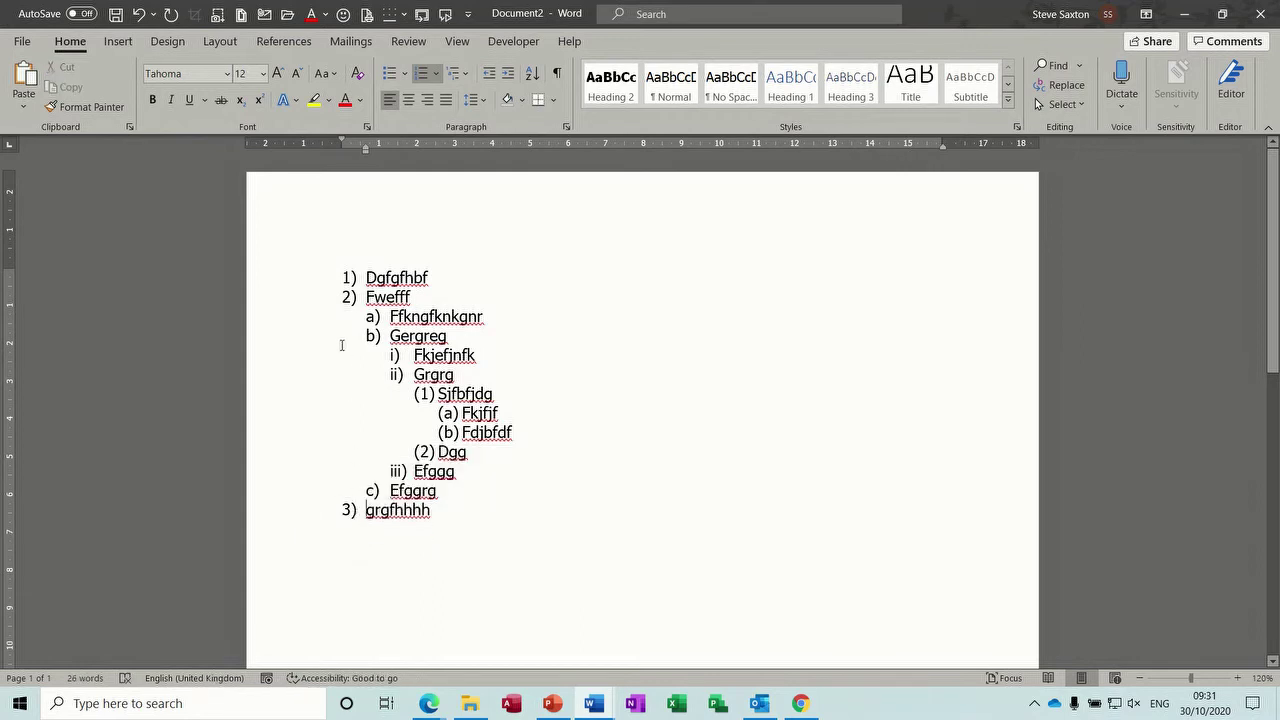
{"action": "left_click", "coordinate": [317, 302]}
{"action": "key", "text": "Delete"}
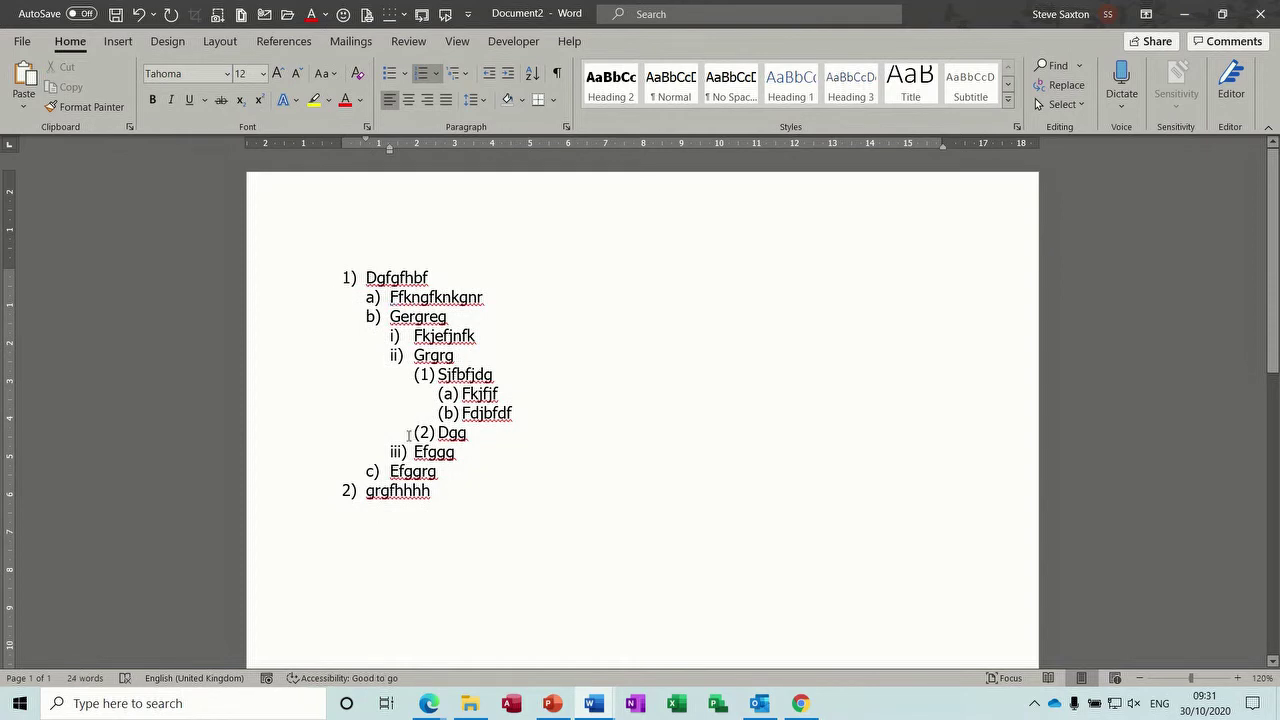
Step: Delete the whole multilevel list
{"action": "left_click", "coordinate": [317, 491]}
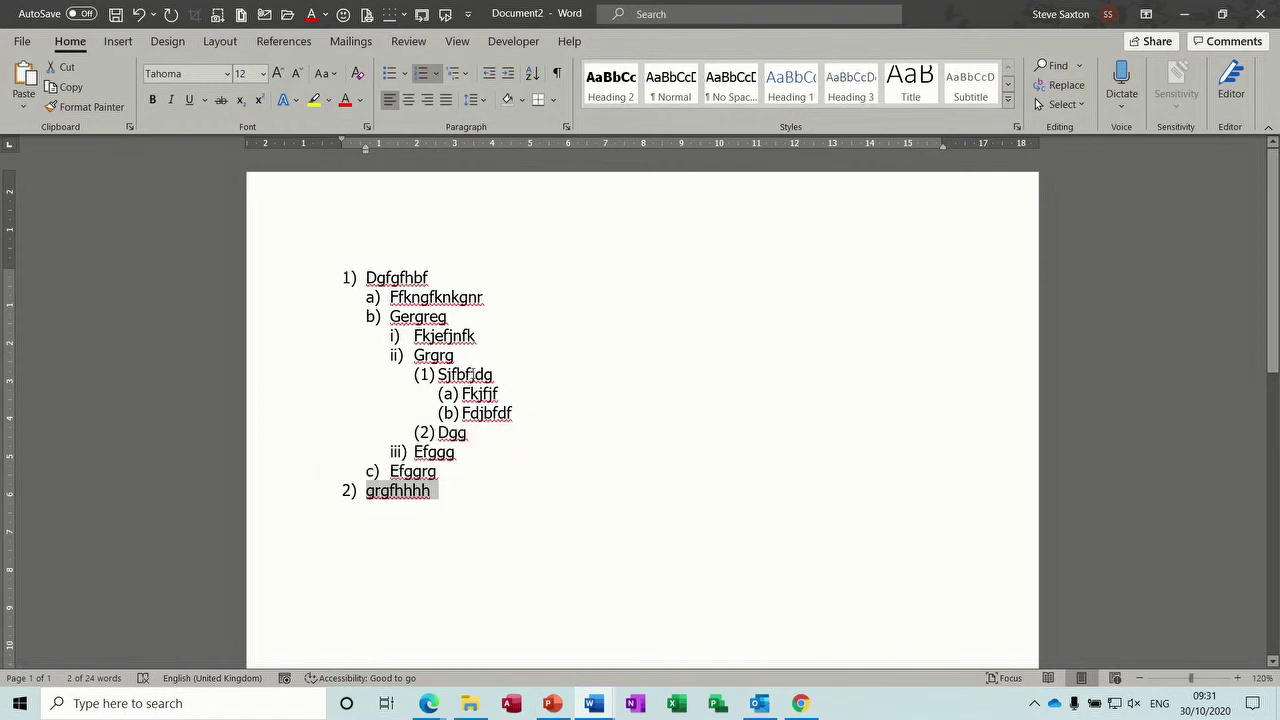
{"action": "left_click_drag", "start_coordinate": [466, 503], "coordinate": [312, 277]}
{"action": "key", "text": "Delete"}
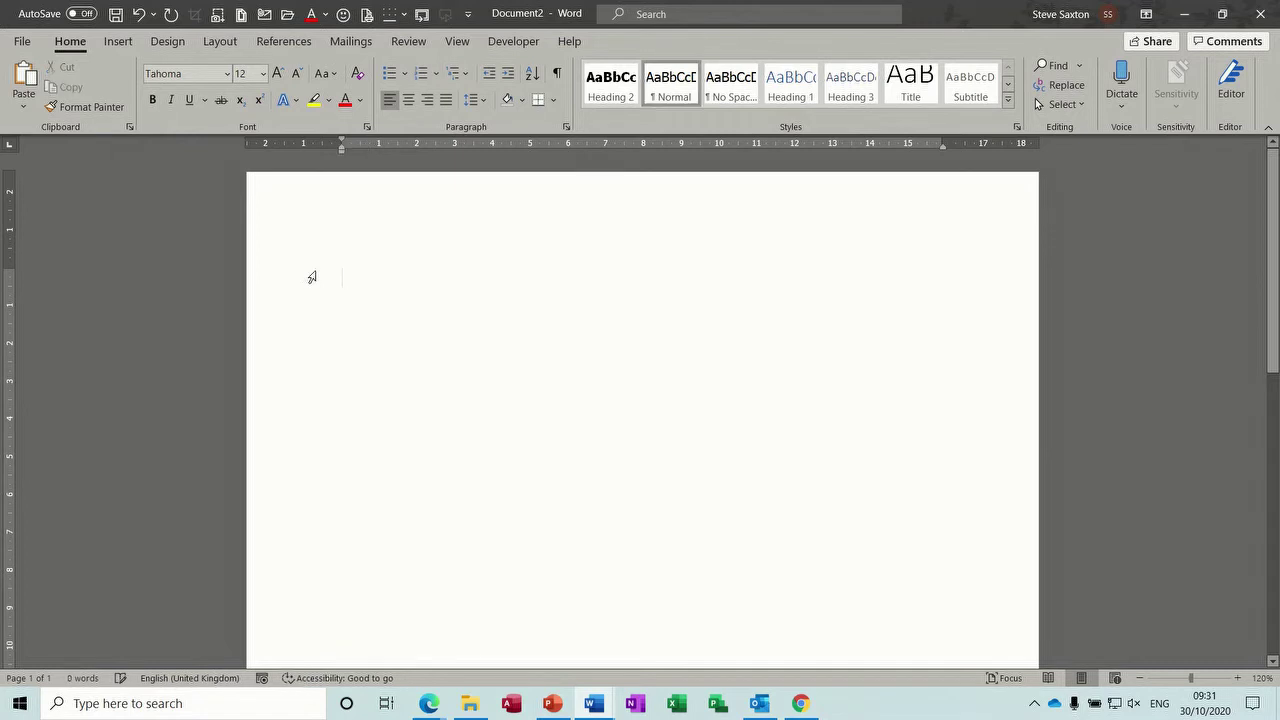
Step: Start an automatic list with "1) ddfkjfkjgf", then enter "dgvg" as the second item and "dfjbv" as its sub-item
{"action": "type", "text": "1"}
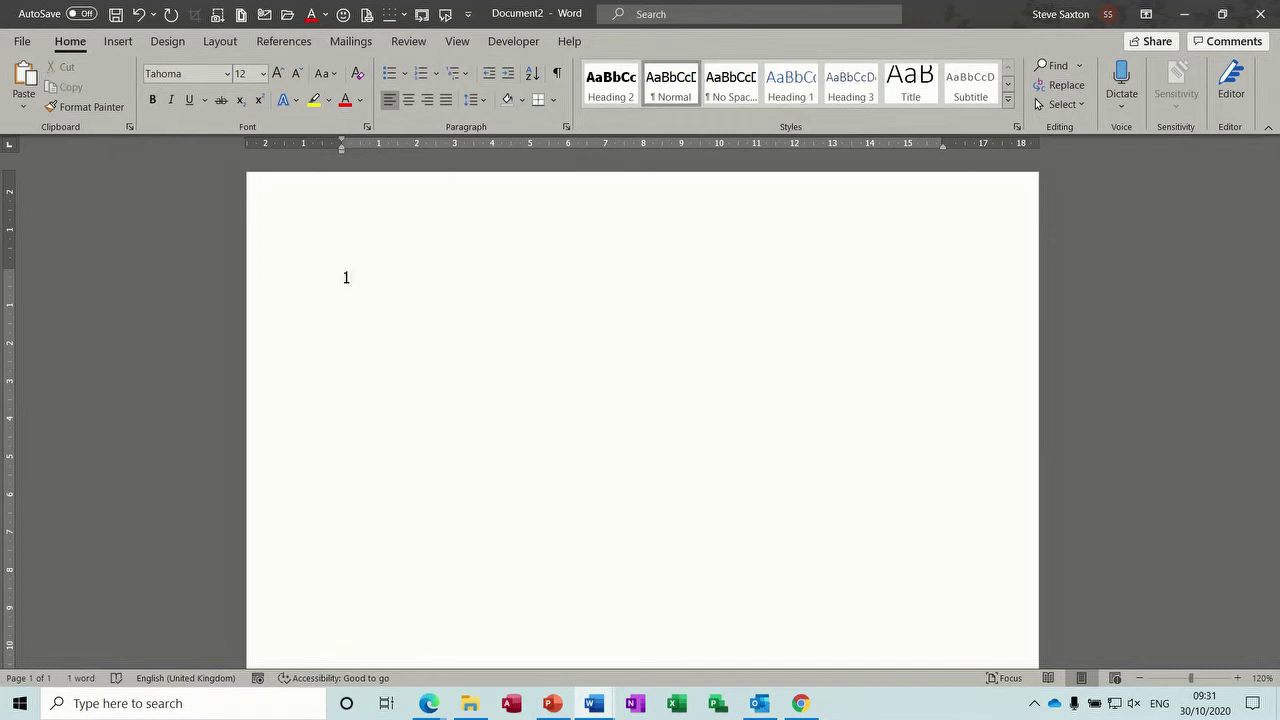
{"action": "type", "text": ") ddfkjfkjgf"}
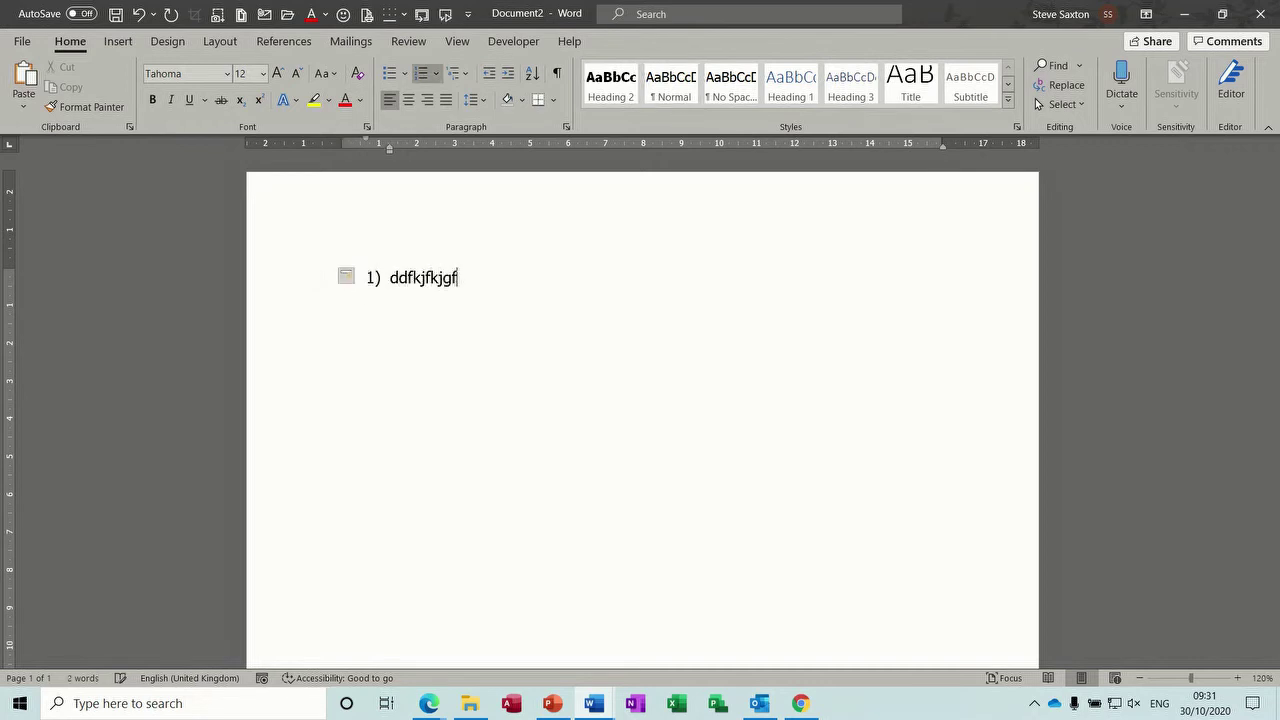
{"action": "key", "text": "Return"}
{"action": "type", "text": "dgvg"}
{"action": "key", "text": "Return"}
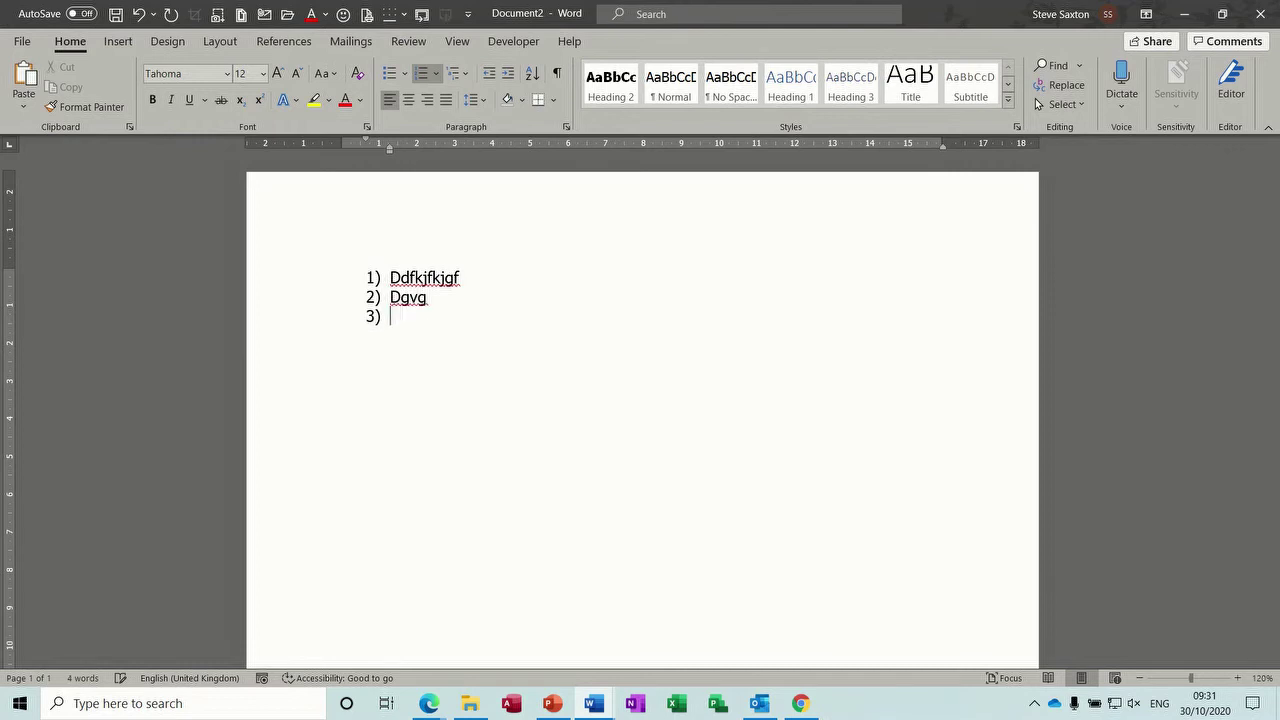
{"action": "key", "text": "Tab"}
{"action": "type", "text": "dfjbv"}
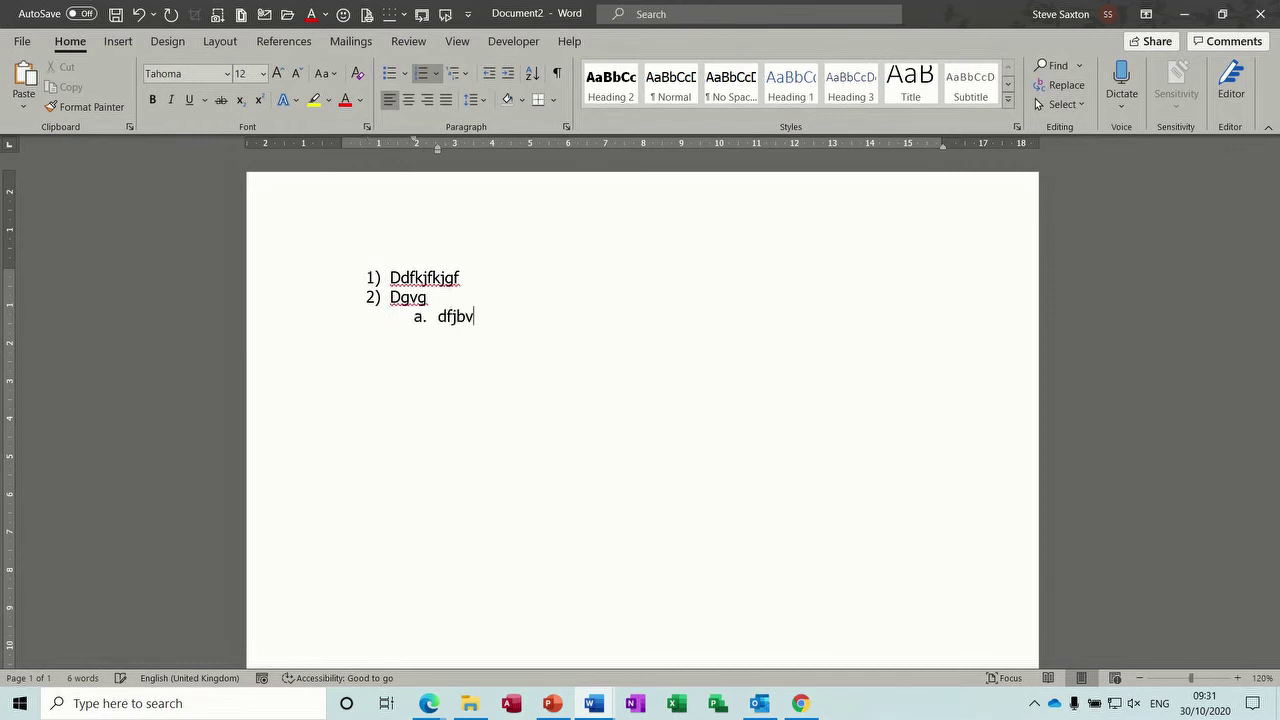
Step: Undo the automatic numbered list entries back to a blank page
{"action": "left_click", "coordinate": [356, 276]}
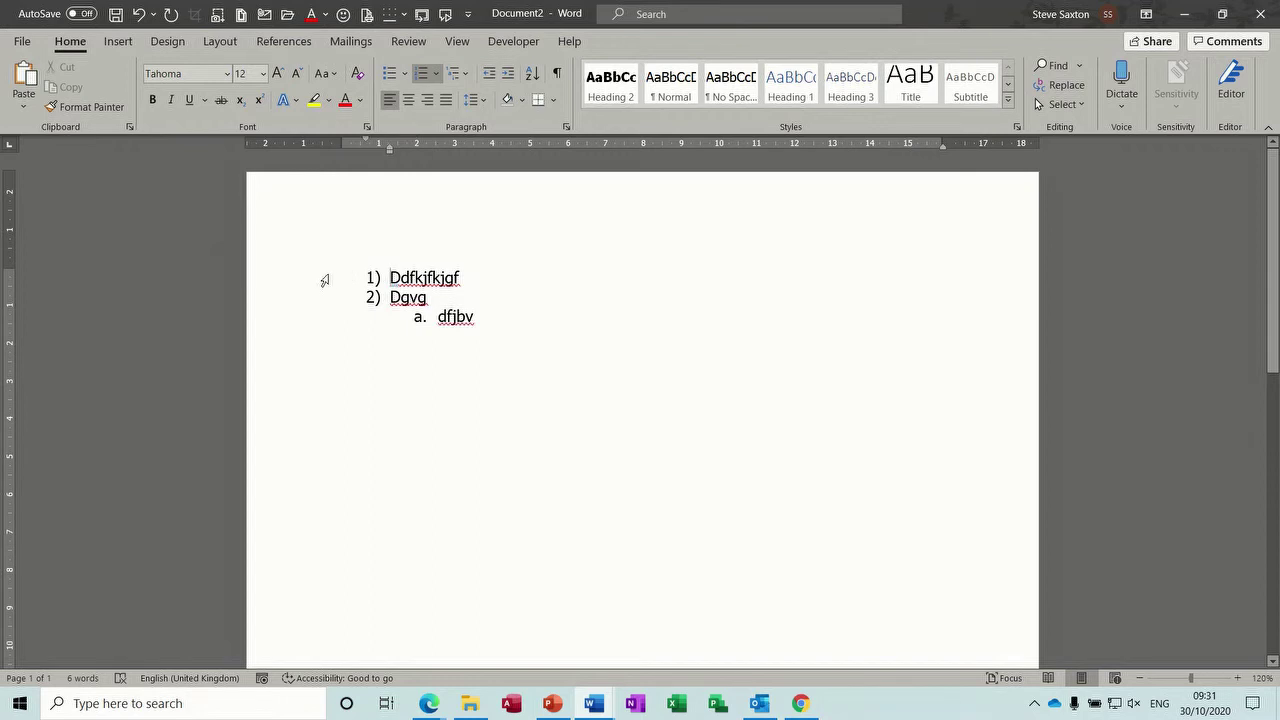
{"action": "key", "text": "ctrl+z"}
{"action": "key", "text": "ctrl+z"}
{"action": "key", "text": "ctrl+z"}
{"action": "key", "text": "ctrl+z"}
{"action": "key", "text": "ctrl+z"}
{"action": "key", "text": "ctrl+z"}
{"action": "key", "text": "ctrl+z"}
{"action": "key", "text": "ctrl+z"}
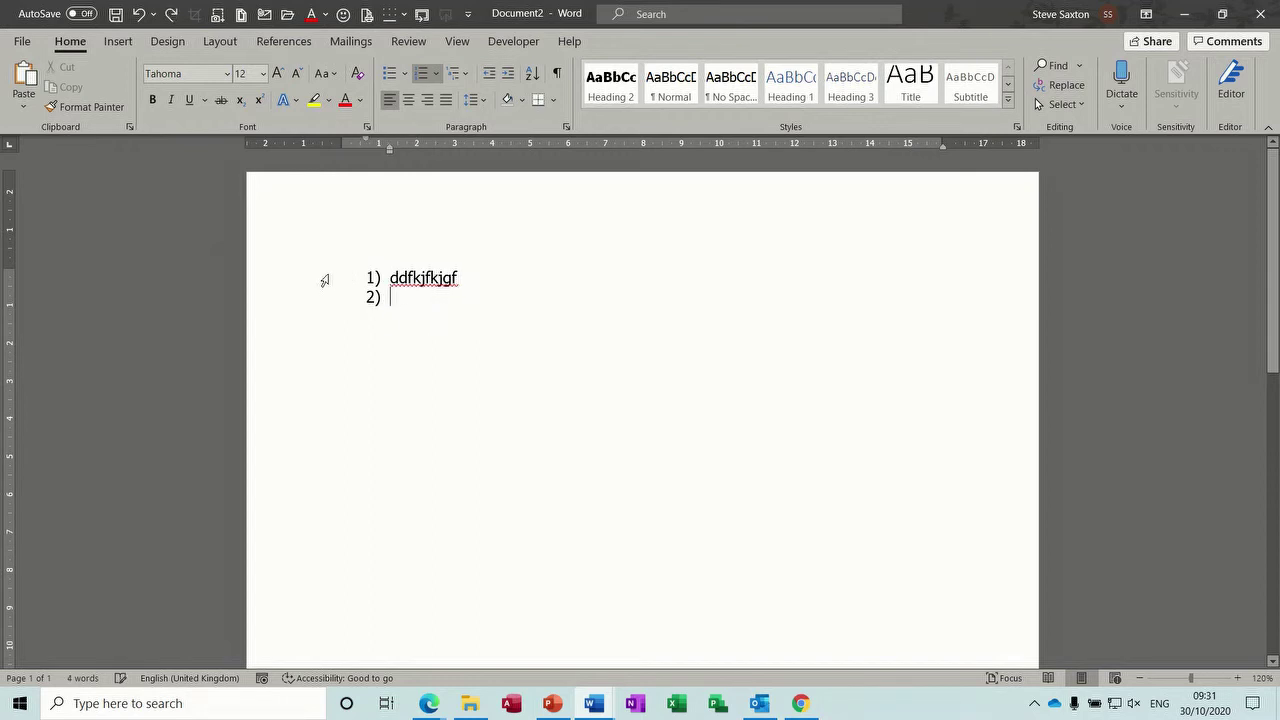
{"action": "key", "text": "ctrl+z"}
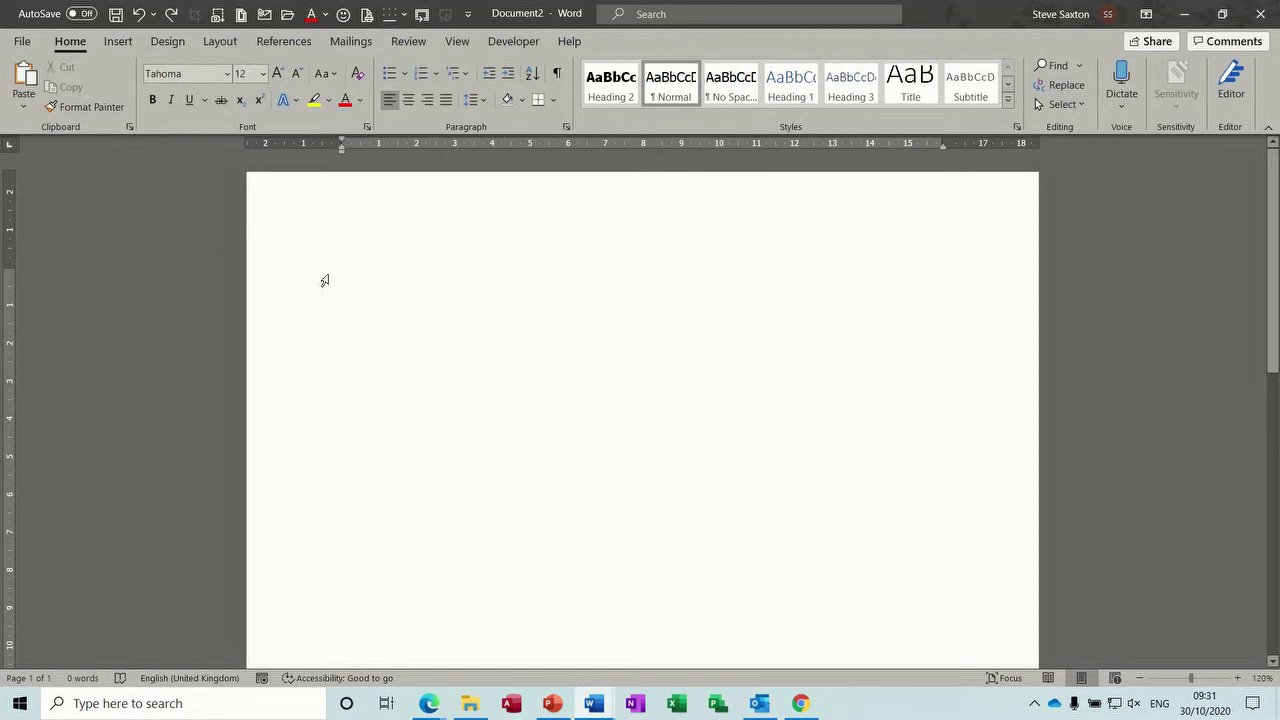
Step: Start an automatic numbered list with "1)" and view its AutoFormat choices, leaving without choosing one
{"action": "type", "text": "1)"}
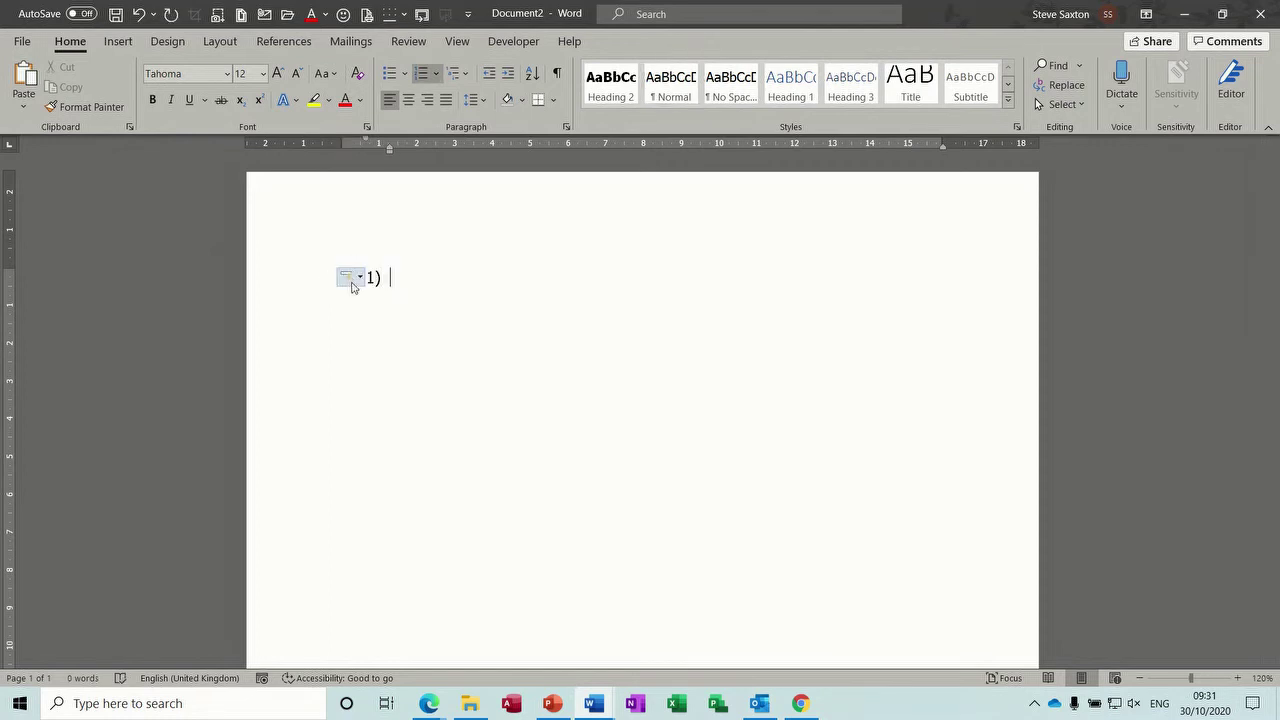
{"action": "left_click", "coordinate": [360, 283]}
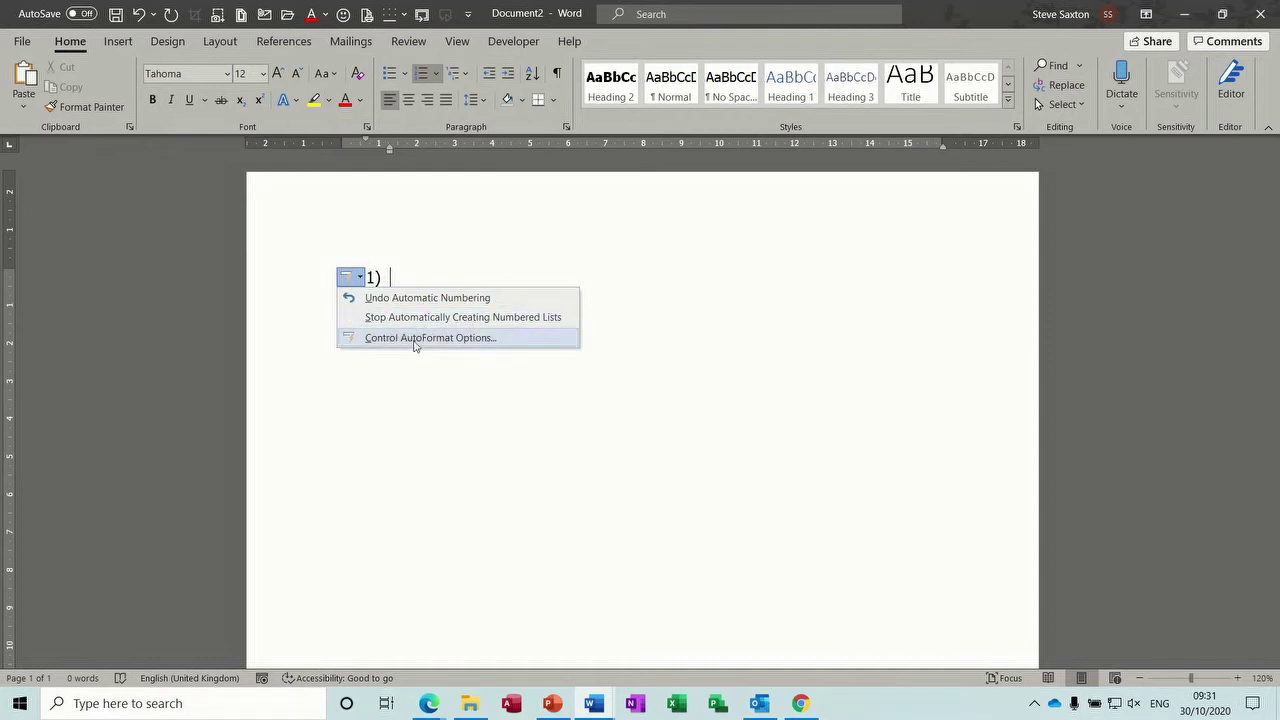
{"action": "left_click", "coordinate": [411, 276]}
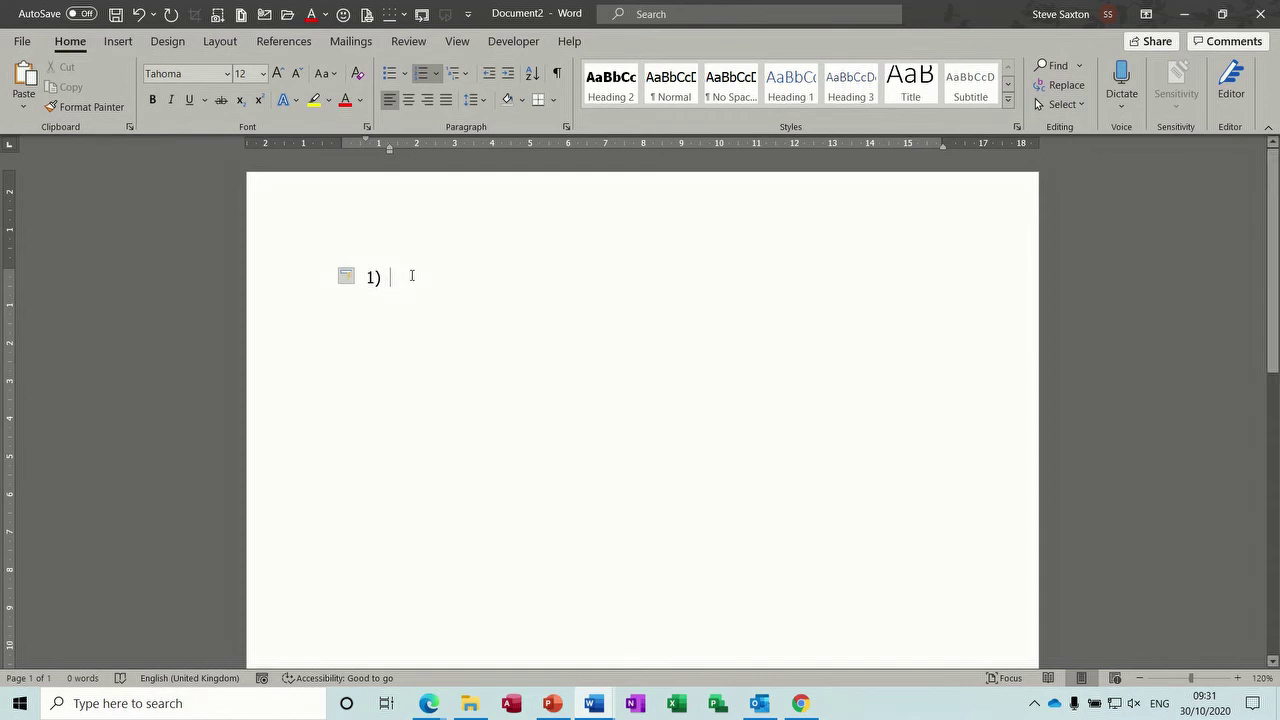
Step: Enter first-level items "dfjhdfdf" and "ddgg", followed by second-level items "dfkjdfjjdf" and "gfgfg"
{"action": "type", "text": "dfjhdfdf"}
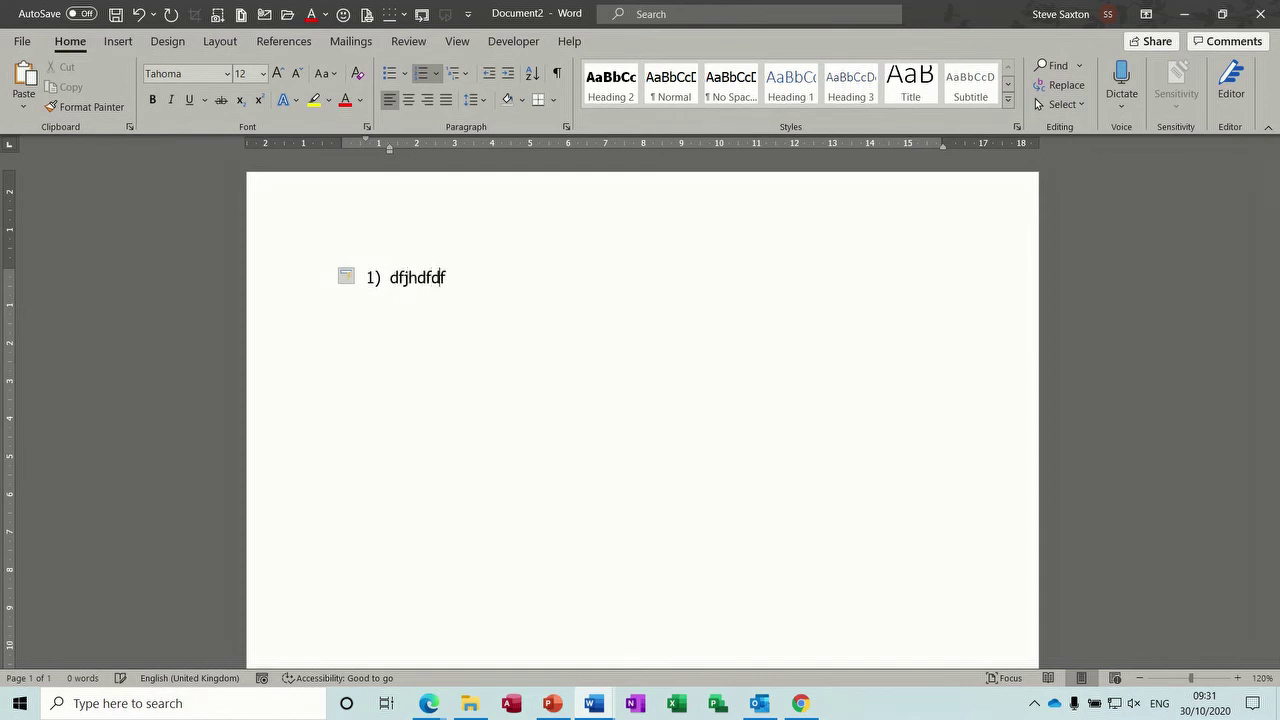
{"action": "key", "text": "Return"}
{"action": "type", "text": "ddgg"}
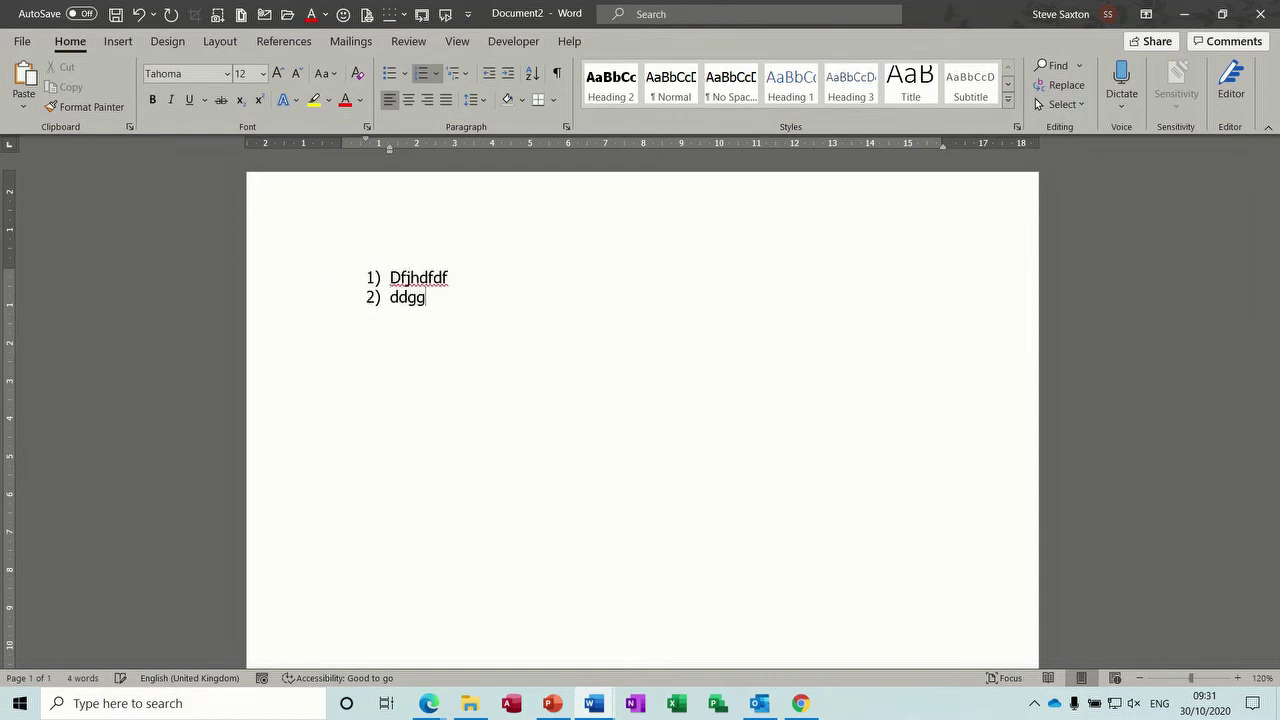
{"action": "key", "text": "Return"}
{"action": "key", "text": "Tab"}
{"action": "type", "text": "dfkjdfjjdf"}
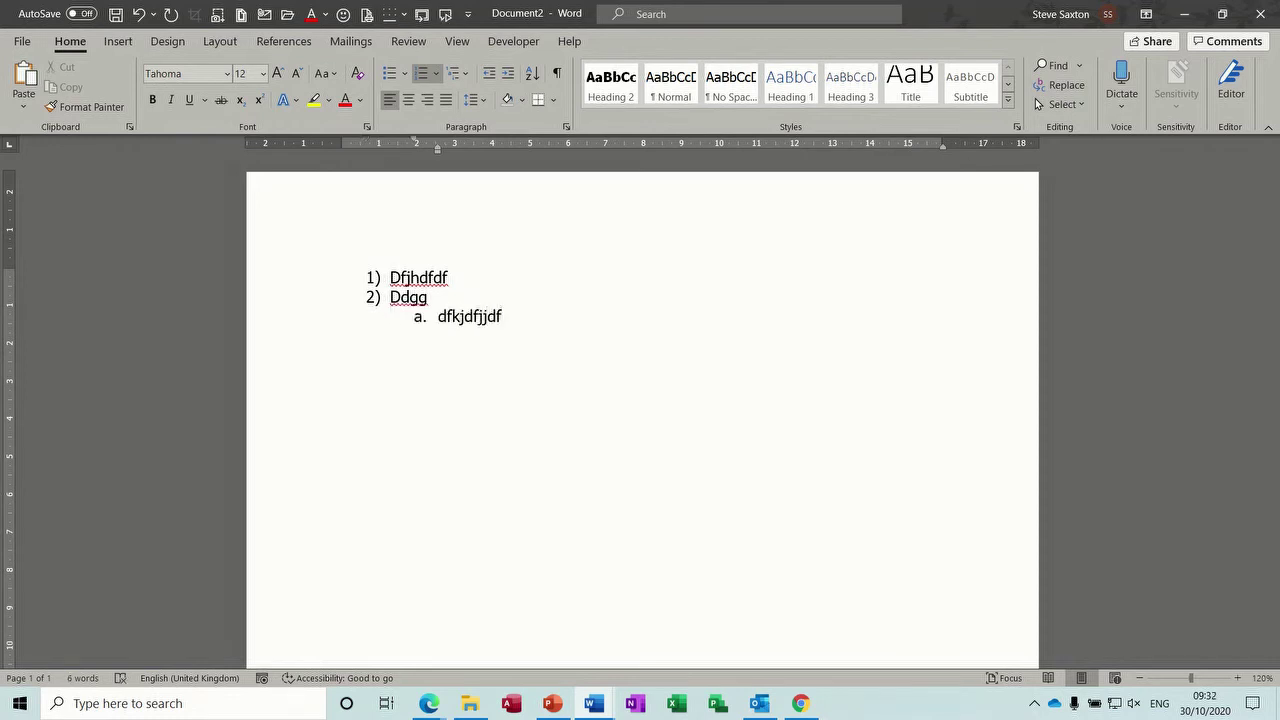
{"action": "key", "text": "Return"}
{"action": "type", "text": "gfgfg"}
{"action": "key", "text": "Return"}
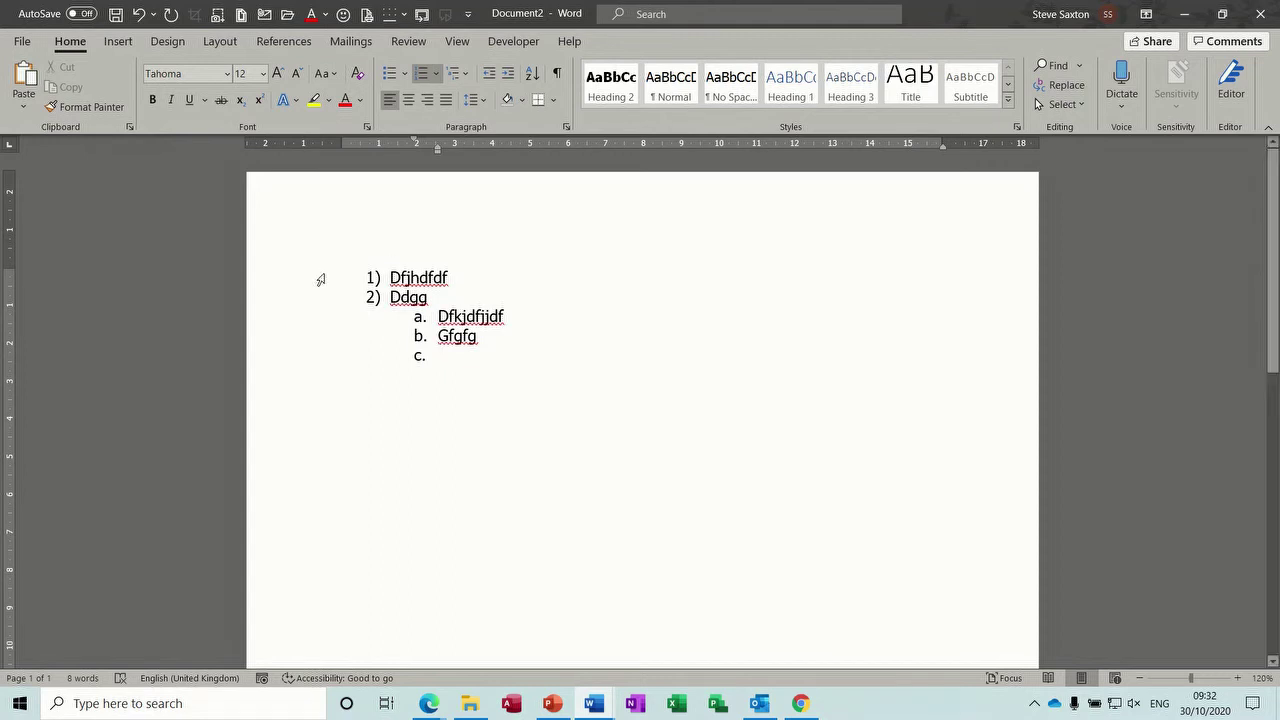
Step: Replace the whole list with a new "1)" line and stop automatically creating numbered lists
{"action": "left_click_drag", "start_coordinate": [320, 277], "coordinate": [414, 354]}
{"action": "key", "text": "Delete"}
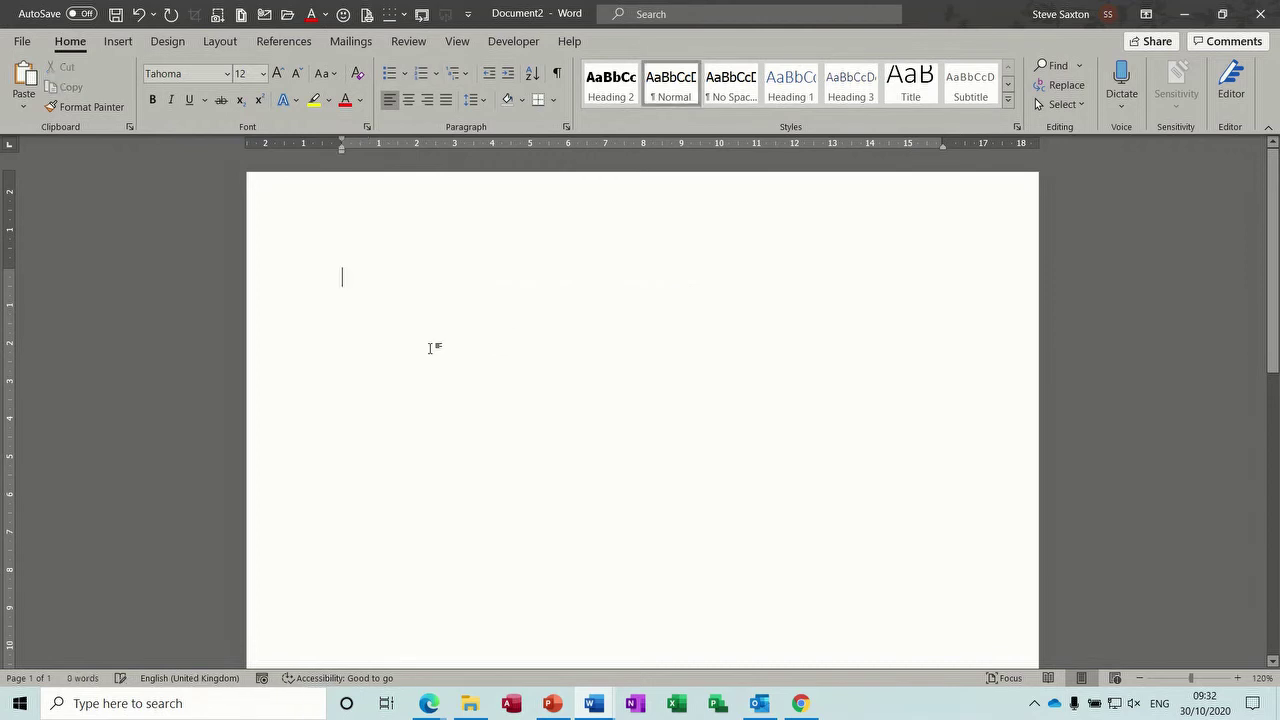
{"action": "type", "text": "1)"}
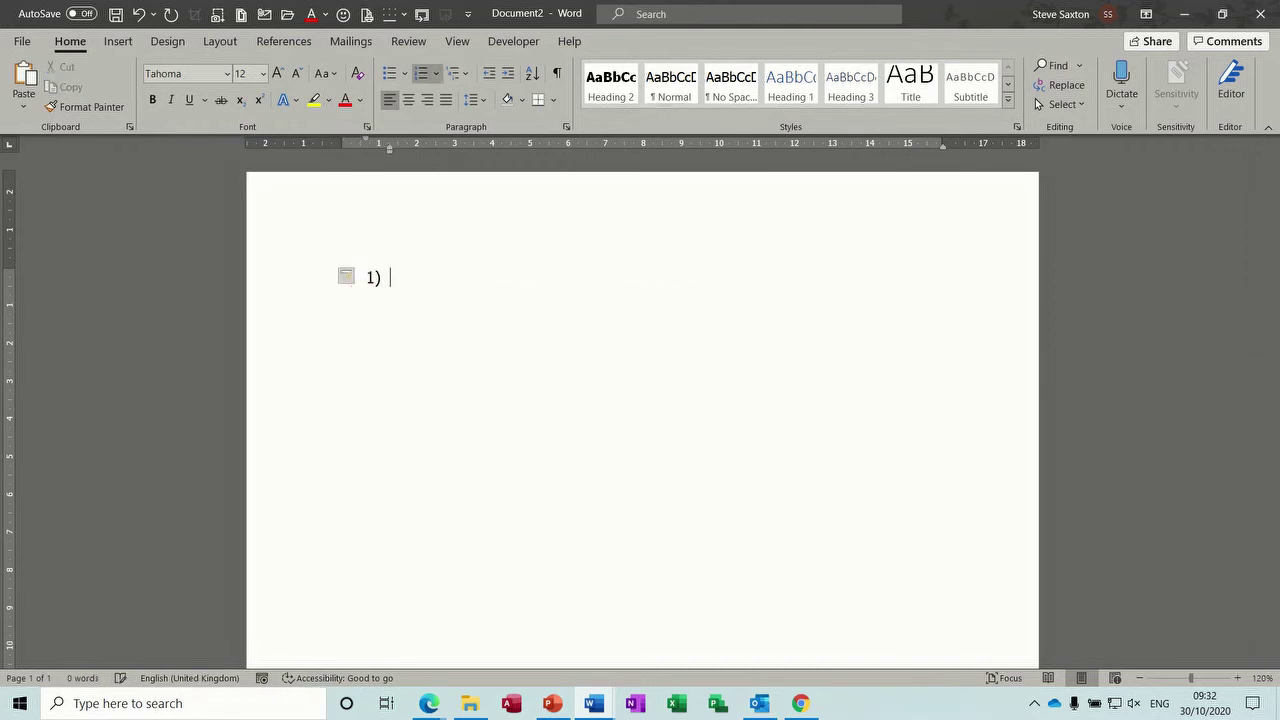
{"action": "left_click", "coordinate": [357, 283]}
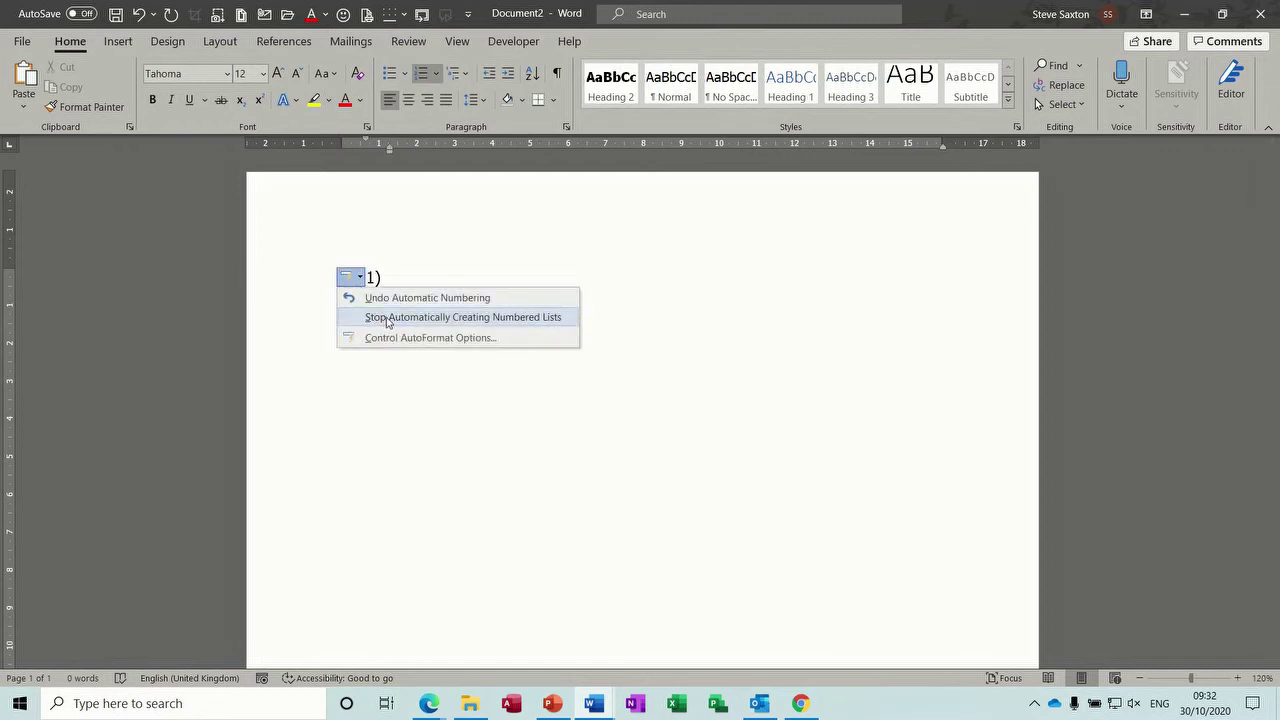
{"action": "left_click", "coordinate": [388, 319]}
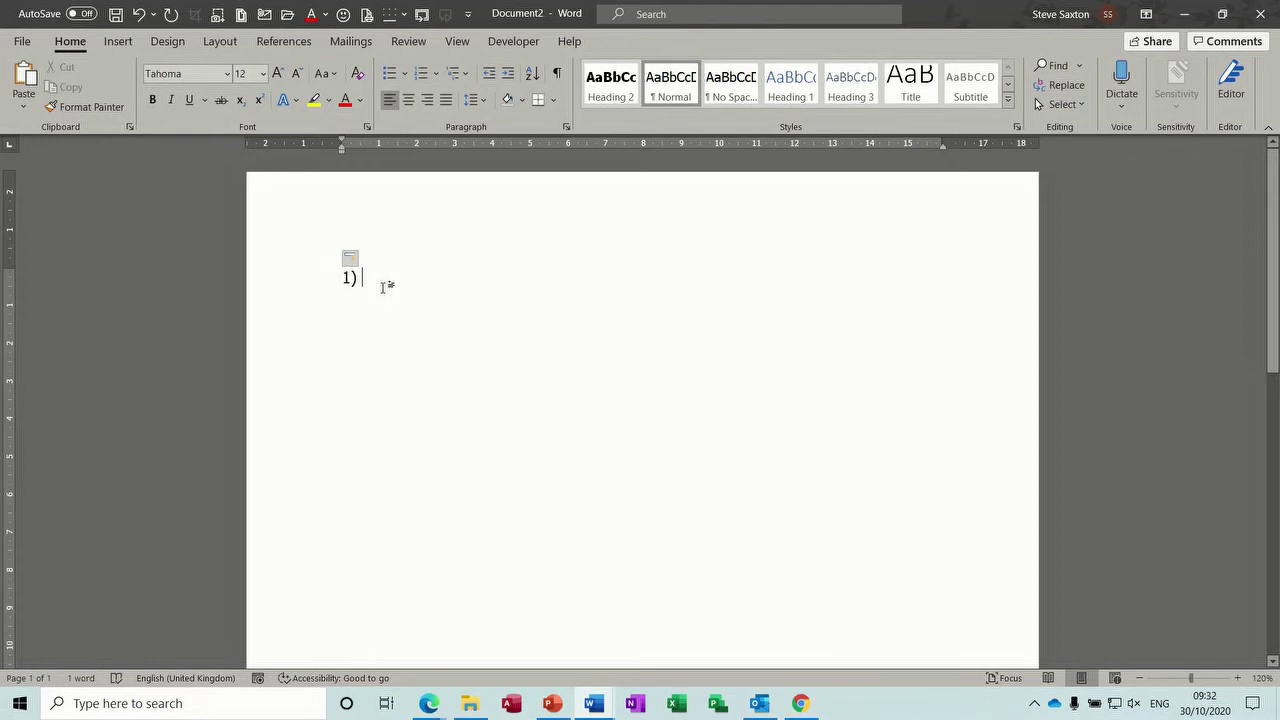
Step: Complete the first line with "ffff" and add a manually numbered second line, "2) fdkfnkd"
{"action": "type", "text": "ffff"}
{"action": "key", "text": "Return"}
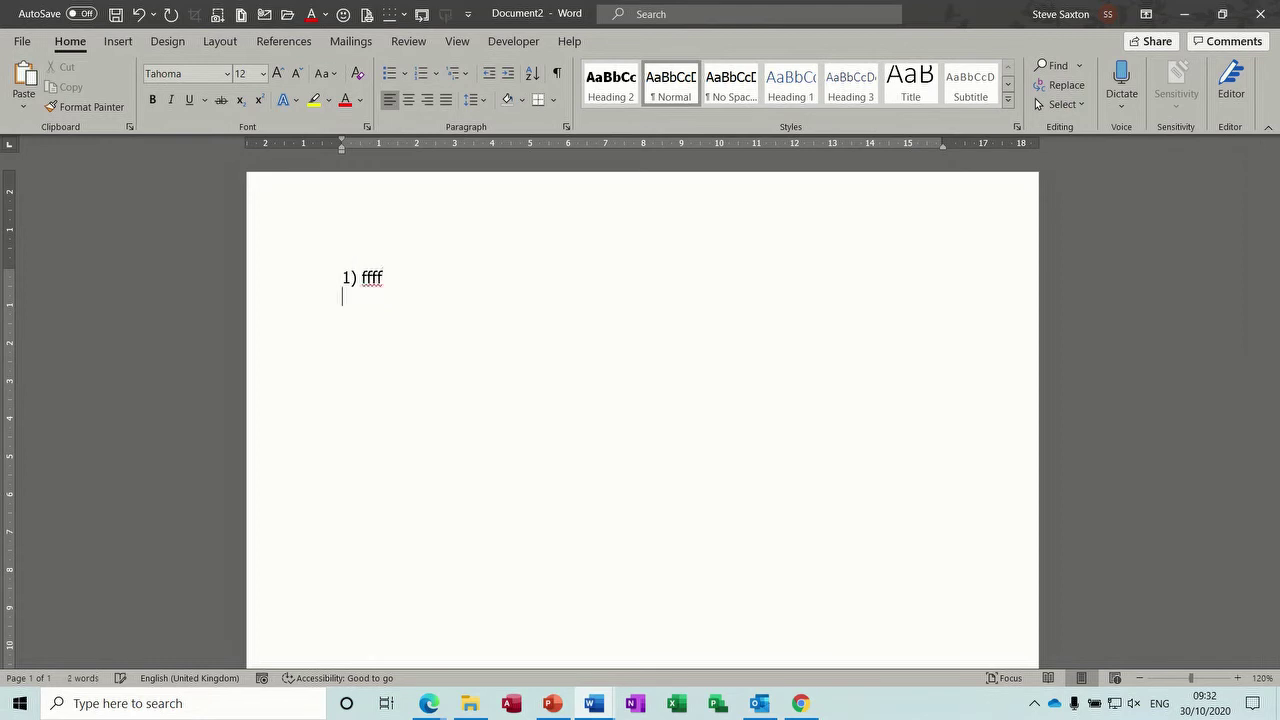
{"action": "type", "text": "2) fdkfnkd"}
{"action": "key", "text": "Return"}
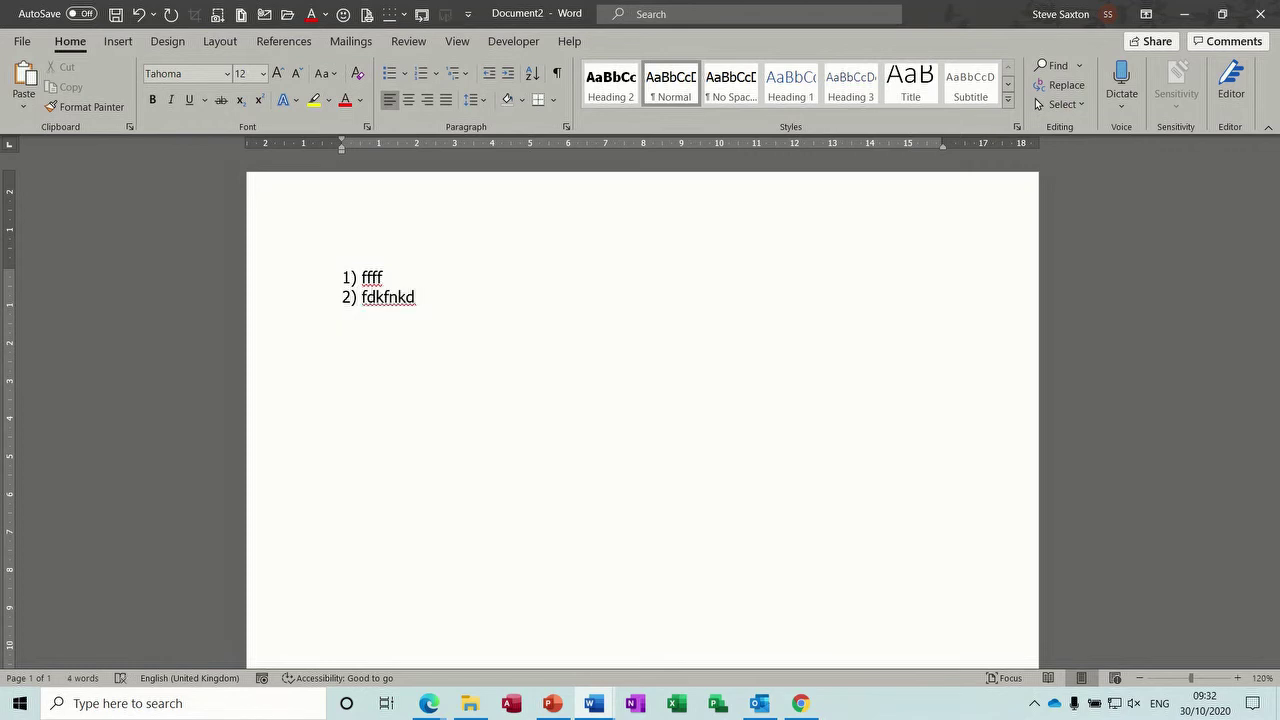
Step: Add a manually numbered third line, "3) dvkmngv", and delete the "2) fdkfnkd" line above it
{"action": "type", "text": "3)dvkmngv"}
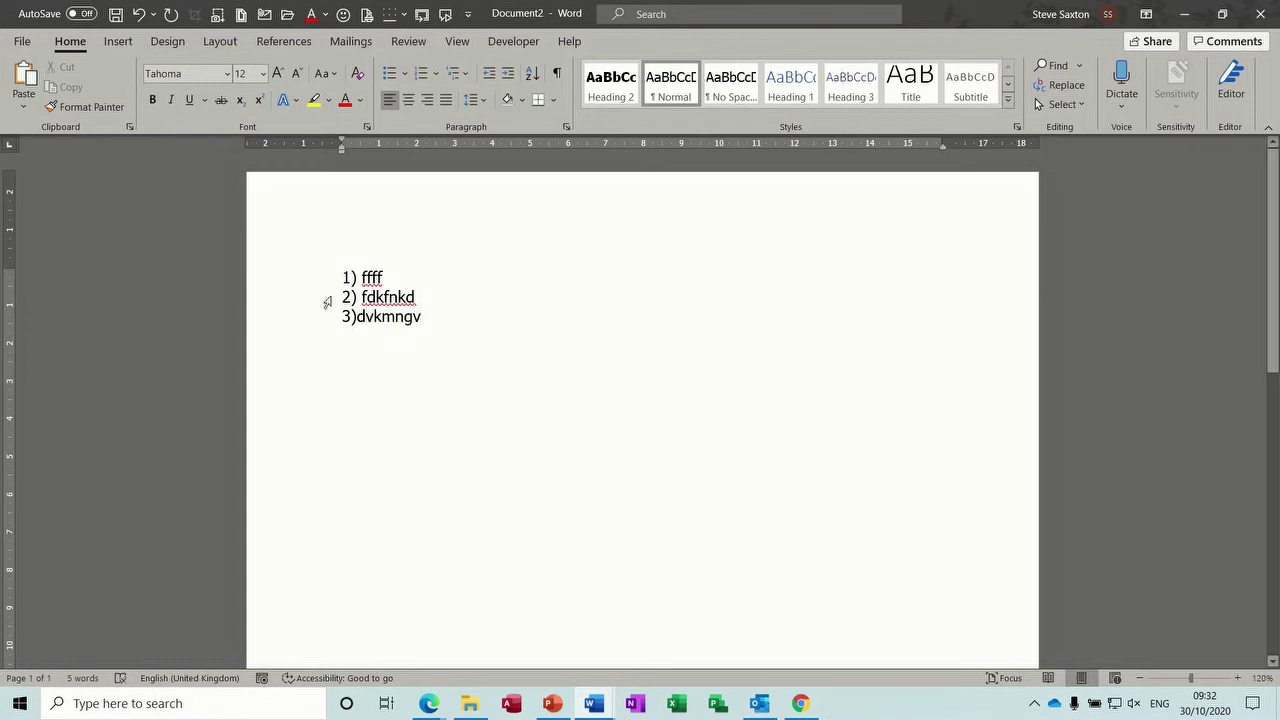
{"action": "left_click", "coordinate": [313, 304]}
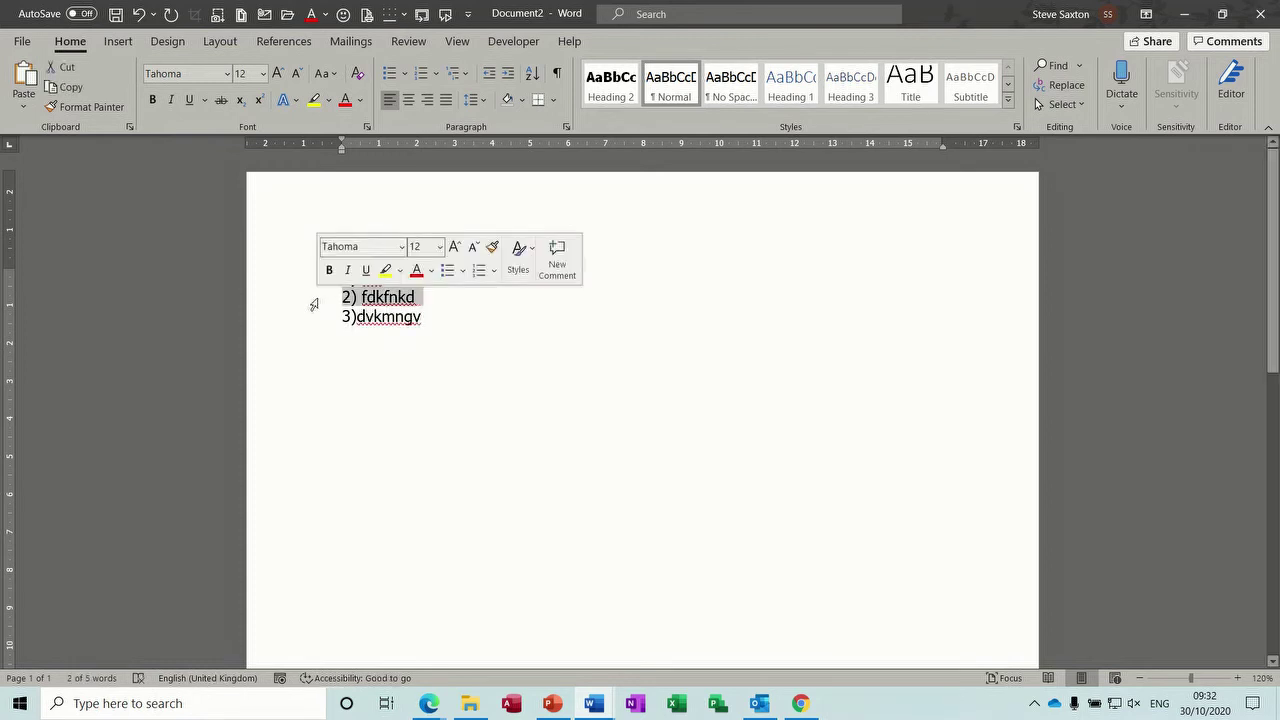
{"action": "key", "text": "Delete"}
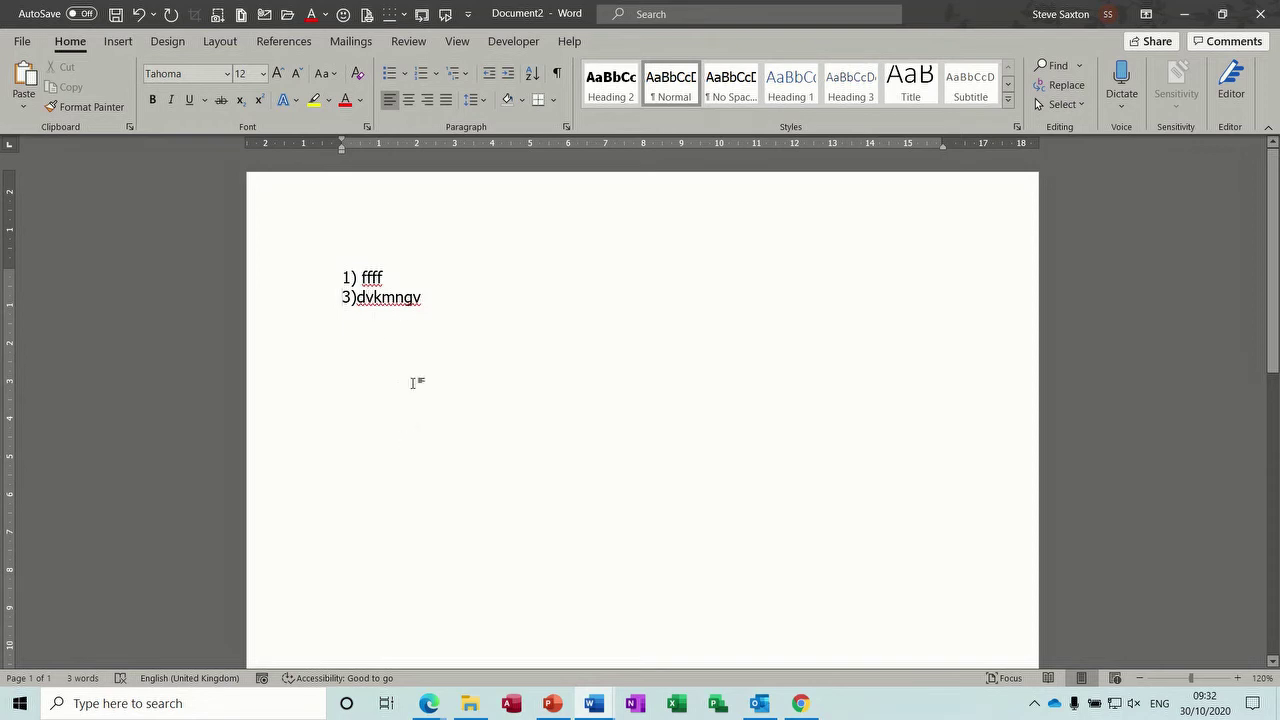
{"action": "left_click", "coordinate": [358, 298]}
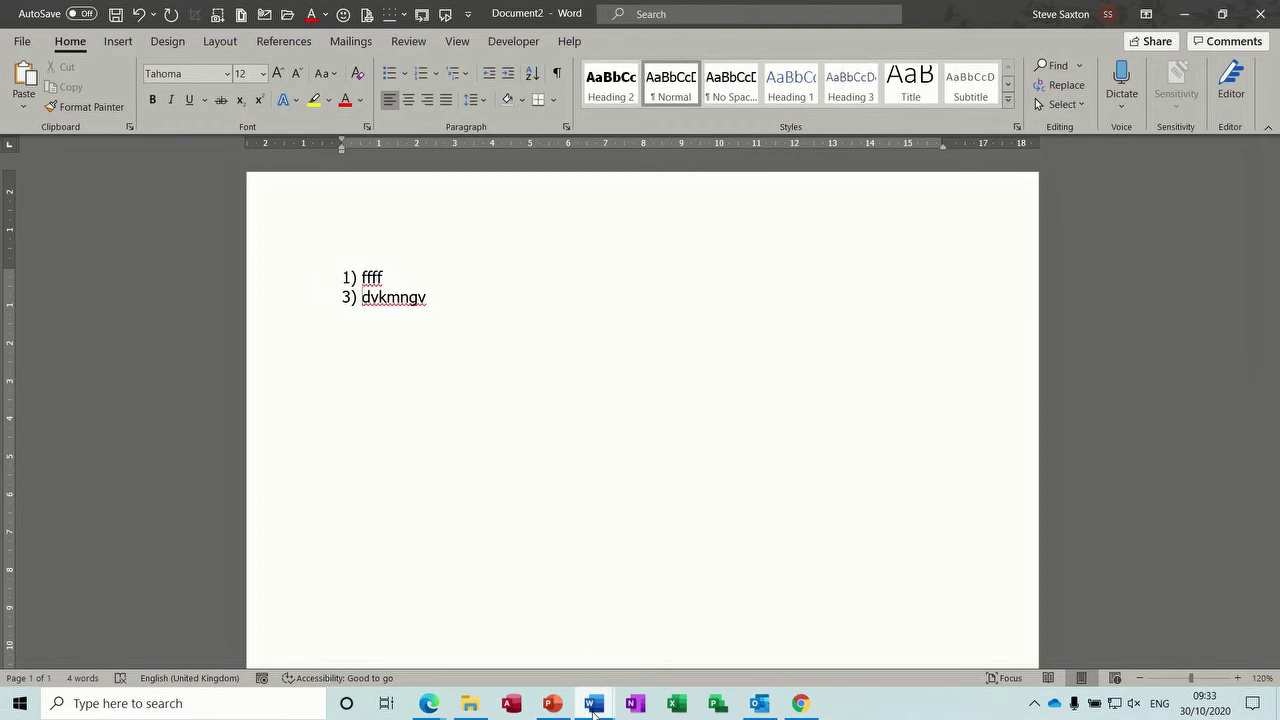
Step: Switch to the Indent 2020 document, remove the line break after "from the net" in the first paragraph, and save
{"action": "mouse_move", "coordinate": [594, 703]}
{"action": "left_click", "coordinate": [512, 642]}
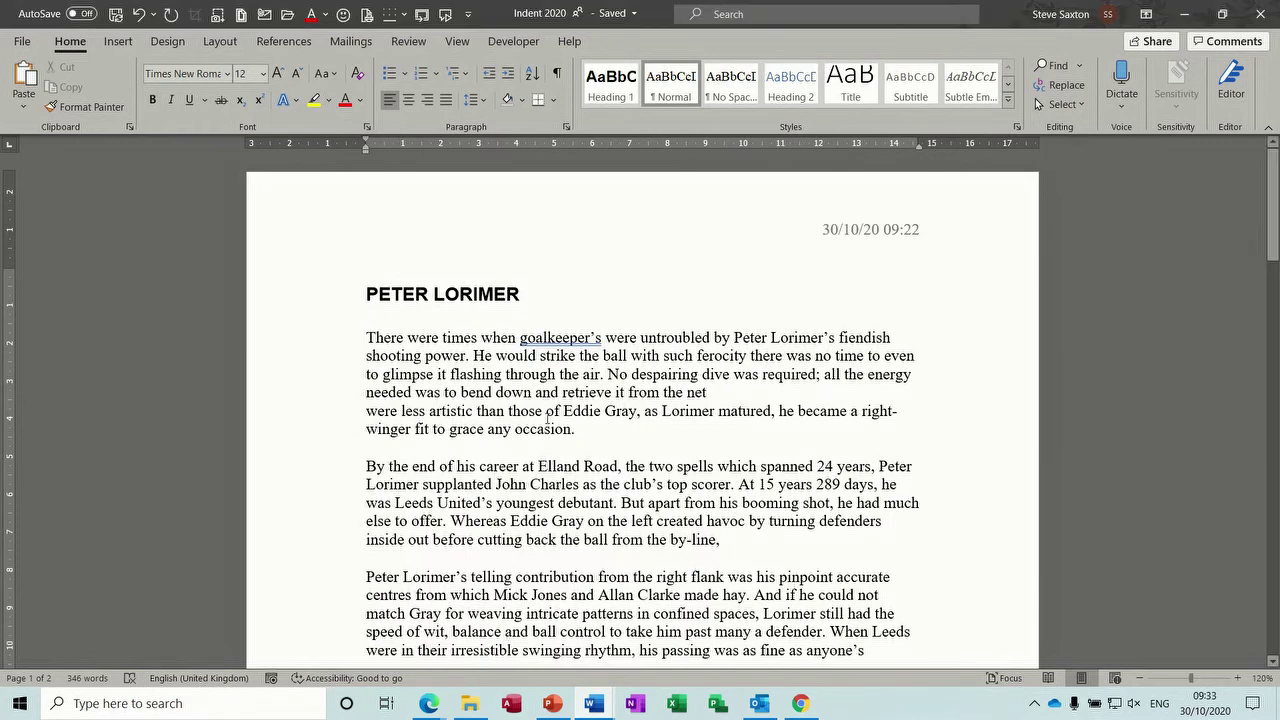
{"action": "triple_click", "coordinate": [299, 353]}
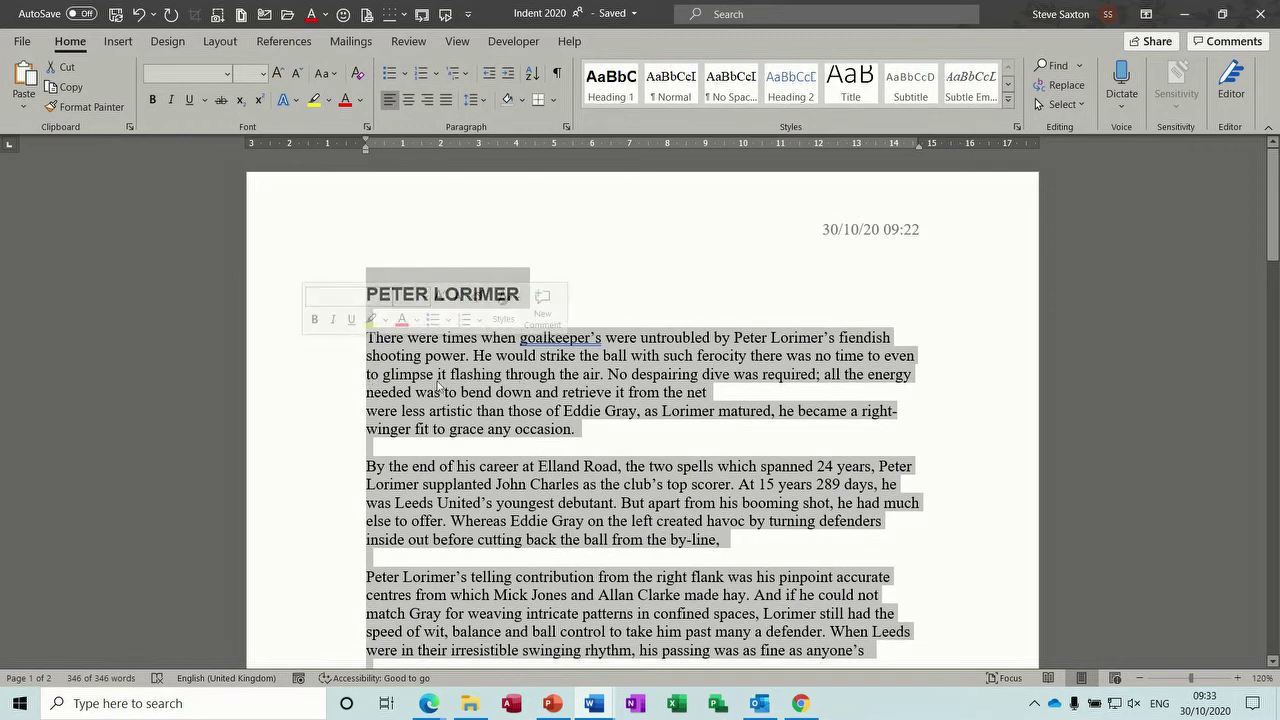
{"action": "double_click", "coordinate": [319, 384]}
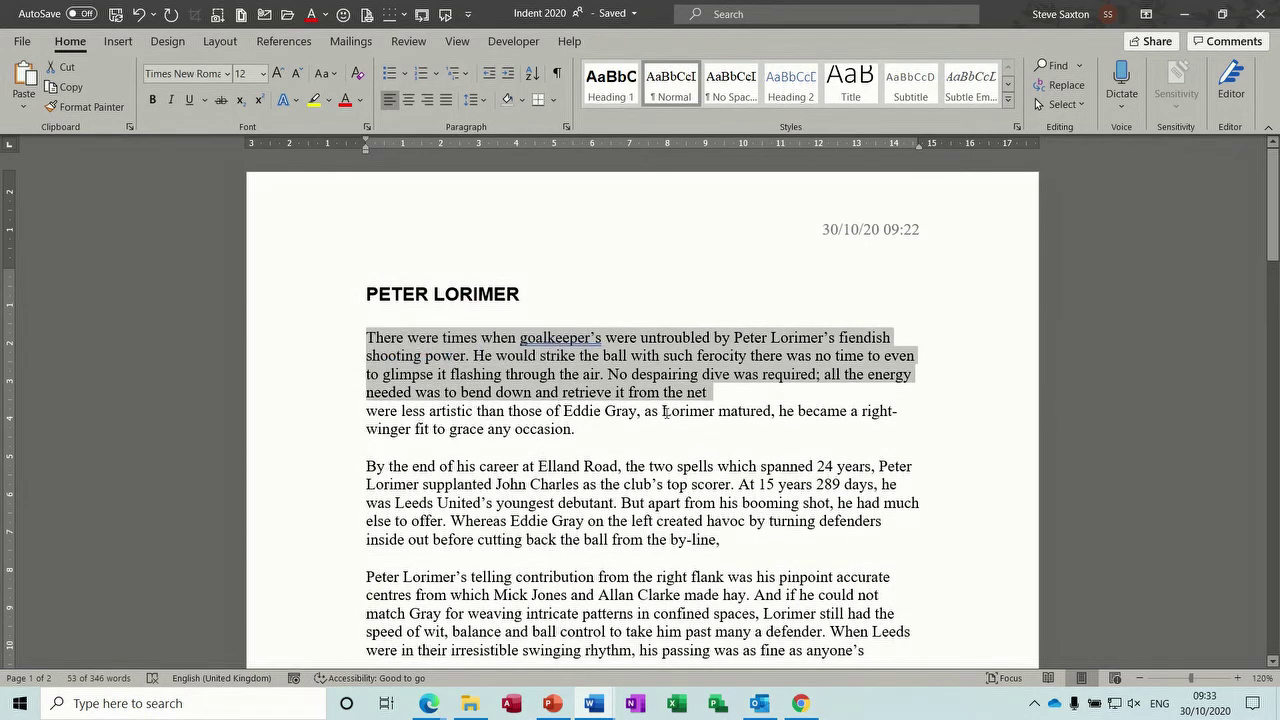
{"action": "left_click", "coordinate": [728, 397]}
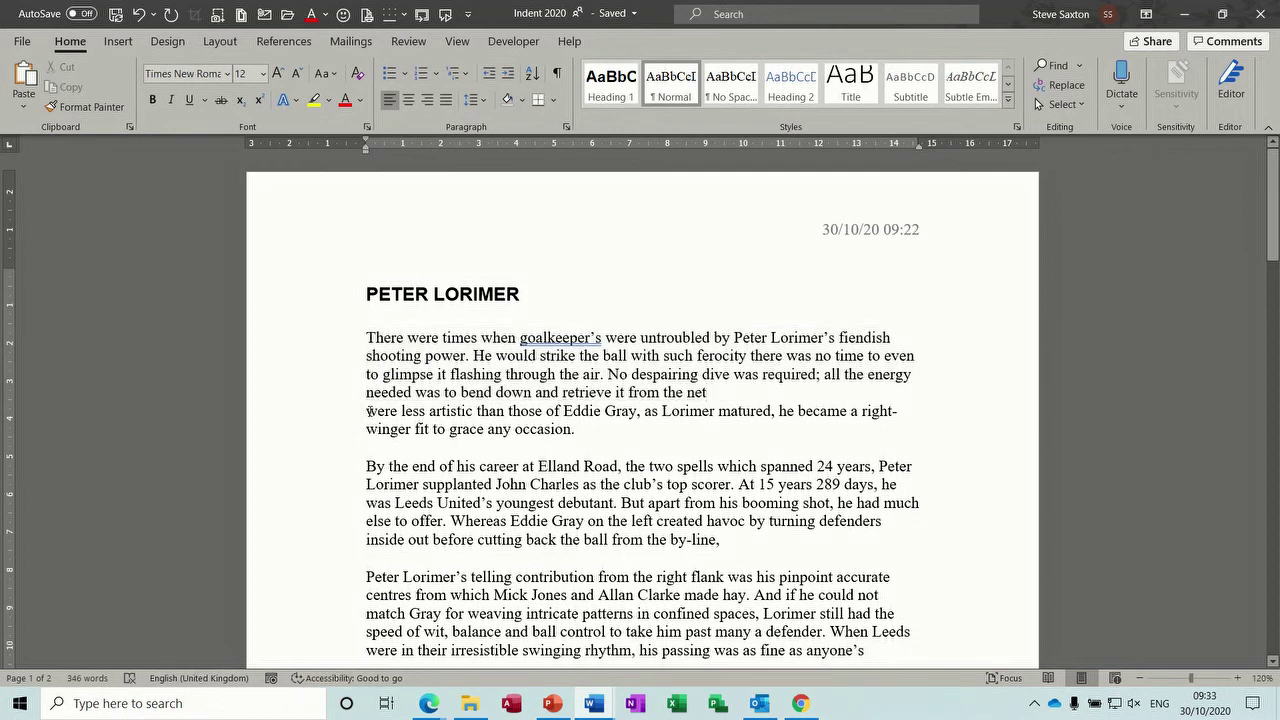
{"action": "key", "text": "Delete"}
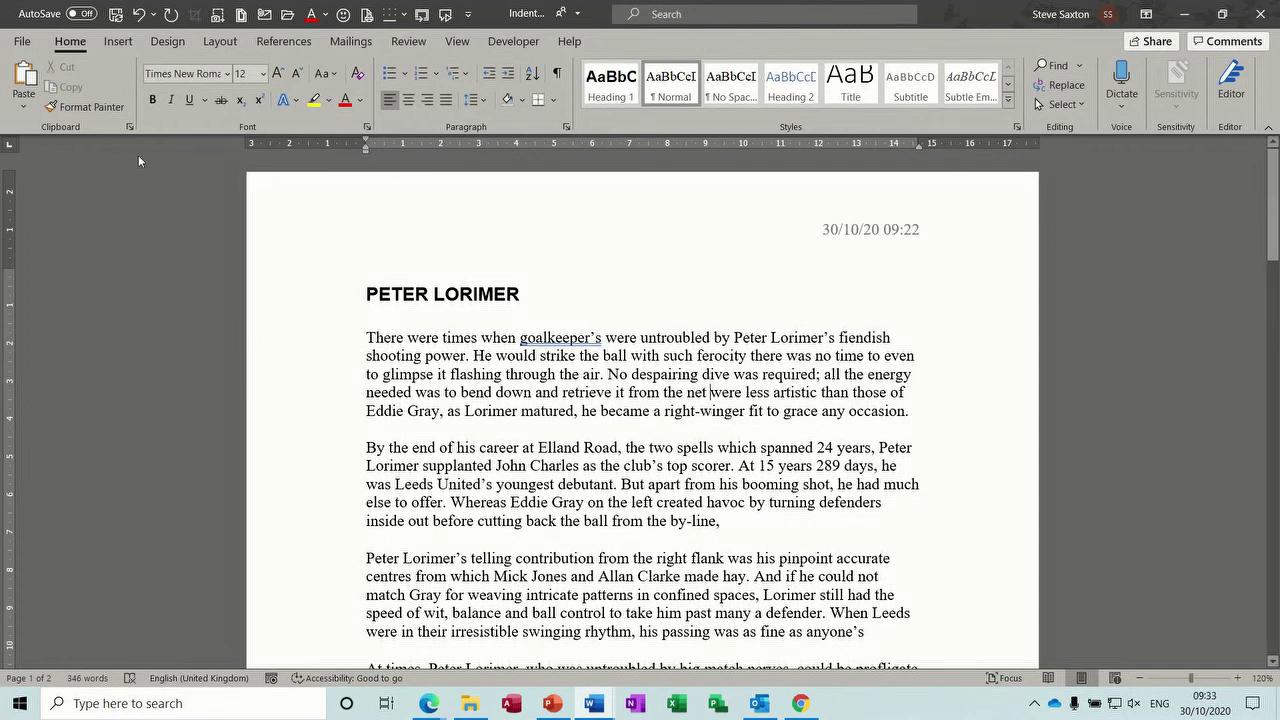
{"action": "left_click", "coordinate": [115, 14]}
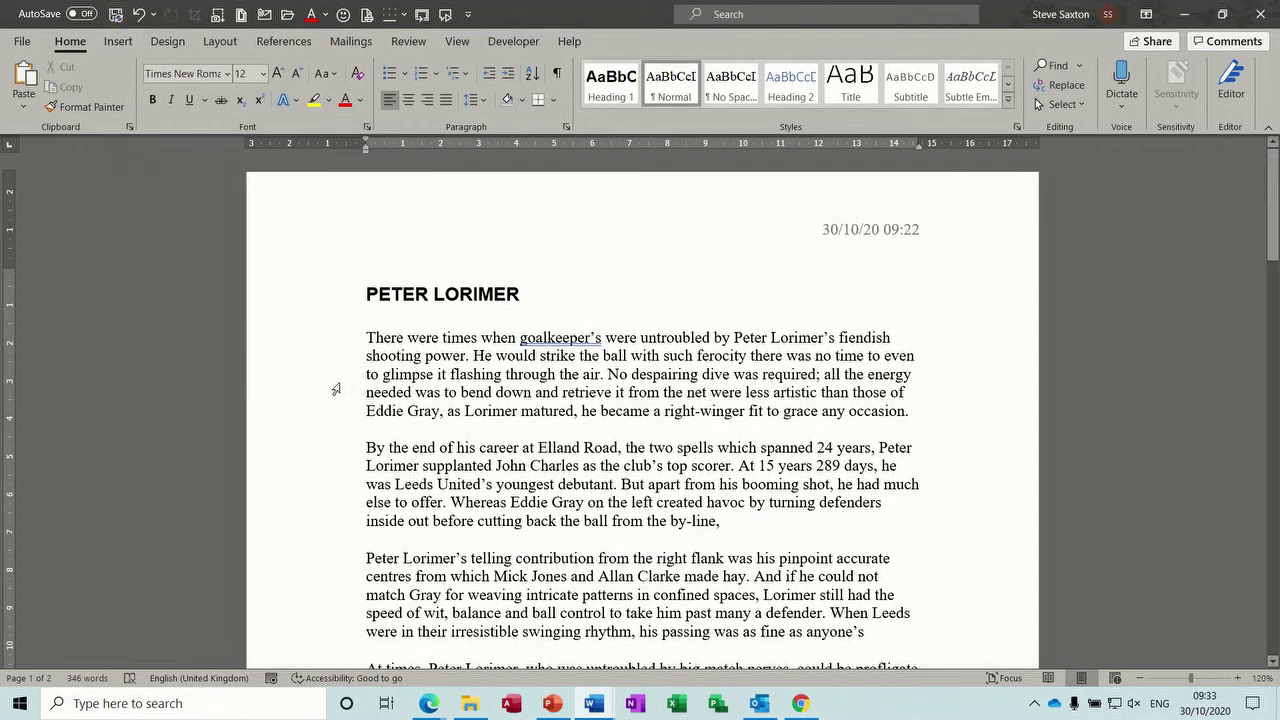
Step: Apply the 1), a), i) multilevel list to the whole document and remove the numbering from the PETER LORIMER heading
{"action": "left_click", "coordinate": [310, 343]}
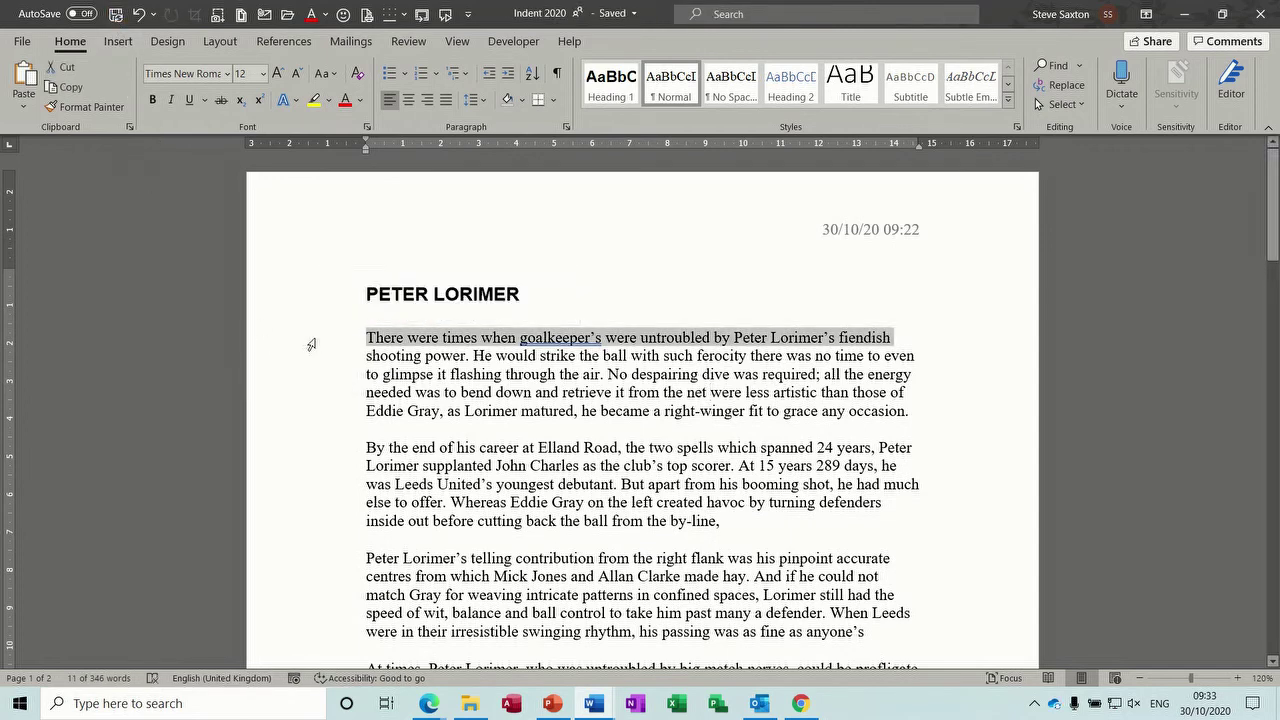
{"action": "left_click", "coordinate": [311, 344]}
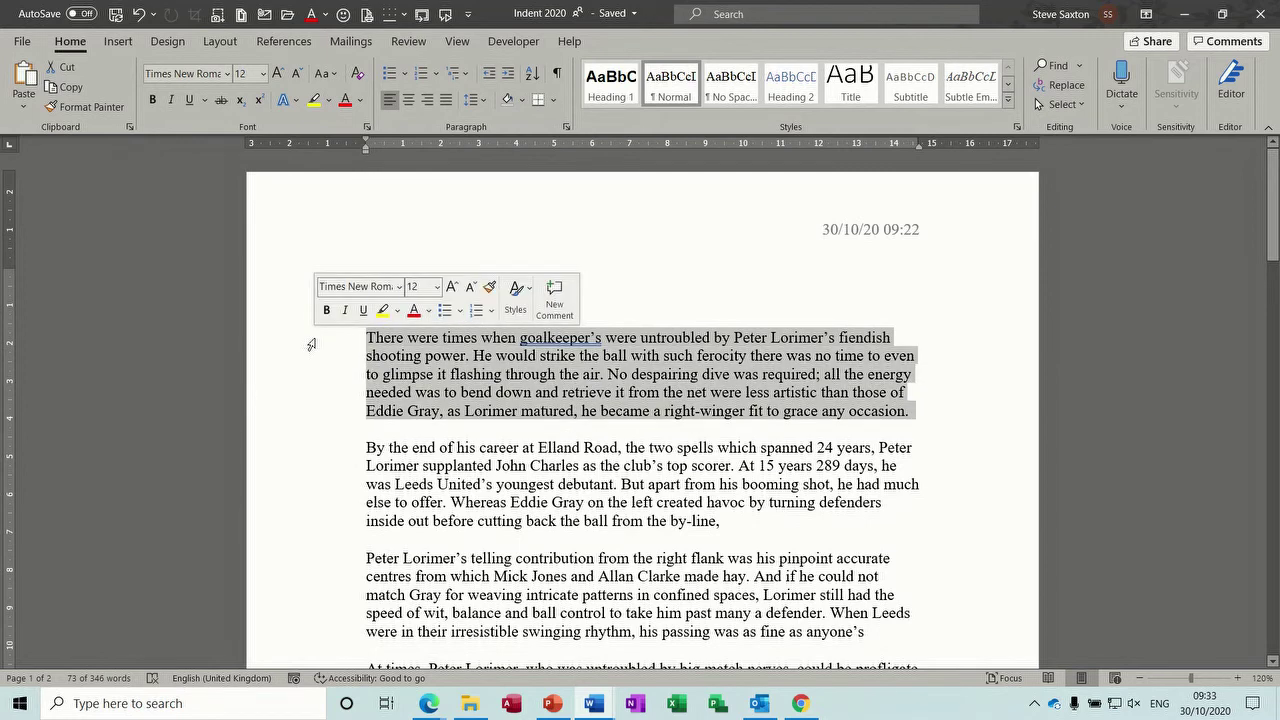
{"action": "triple_click", "coordinate": [311, 344]}
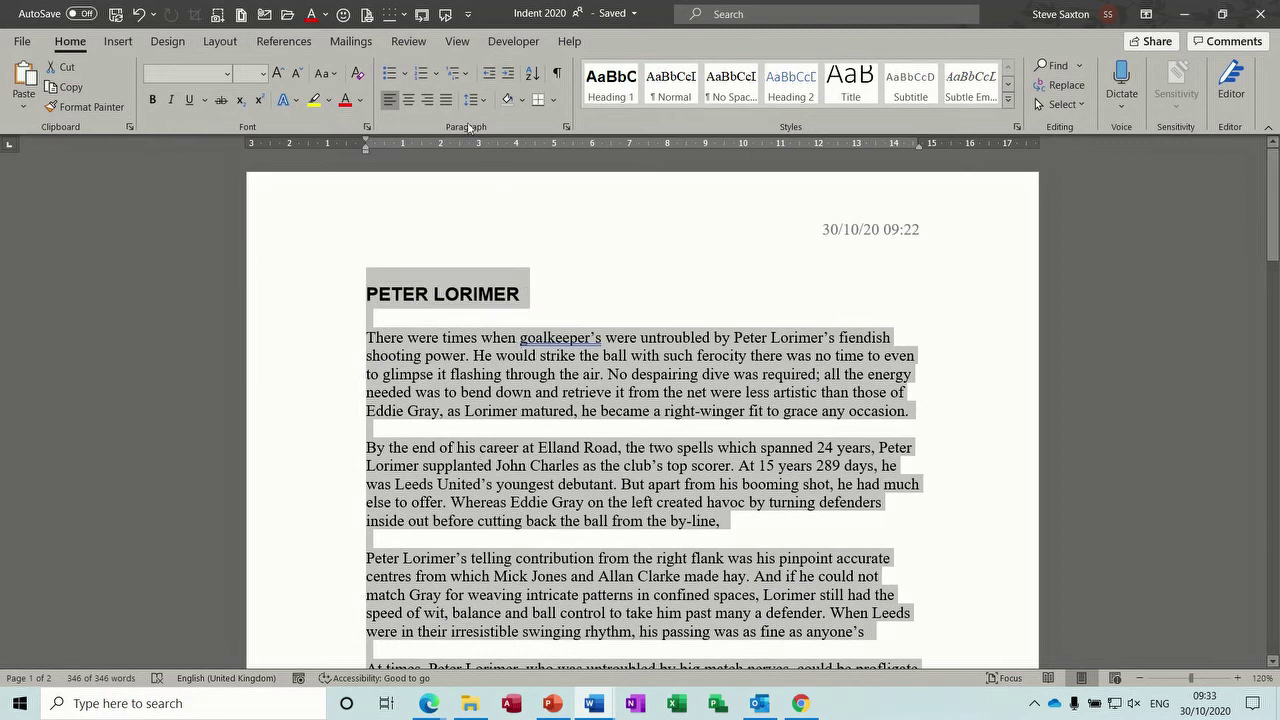
{"action": "left_click", "coordinate": [453, 79]}
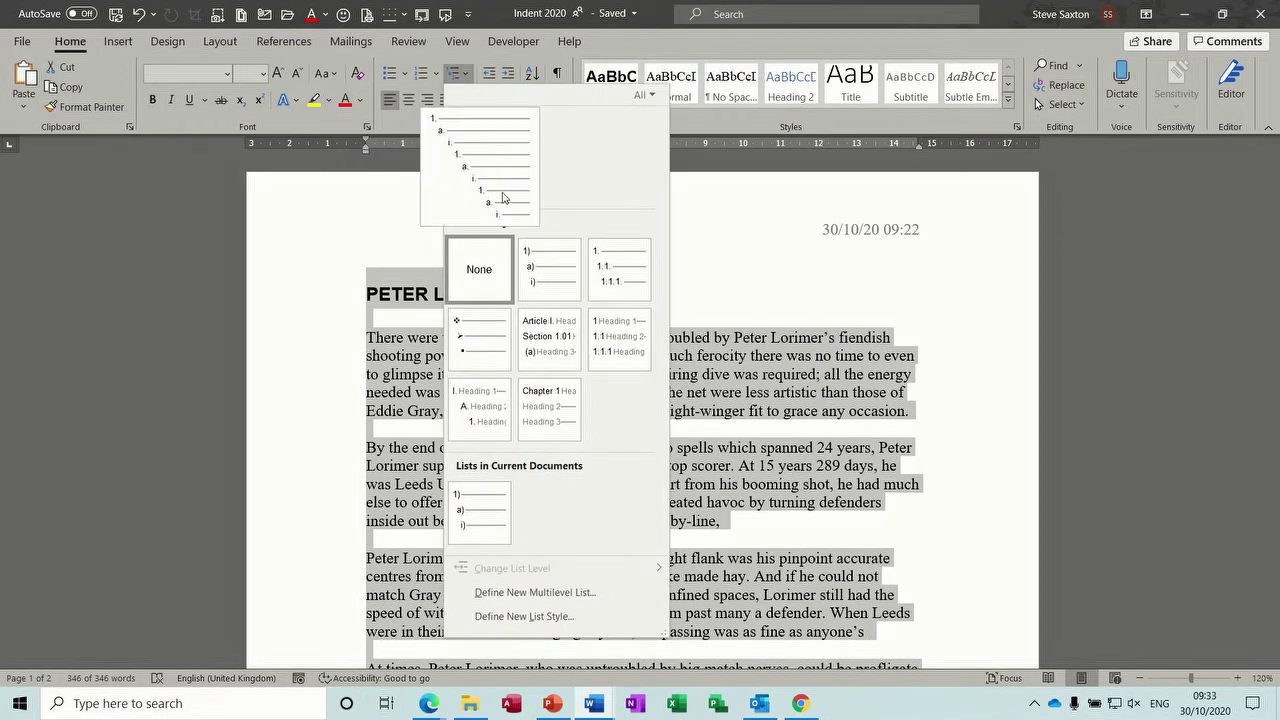
{"action": "left_click", "coordinate": [539, 279]}
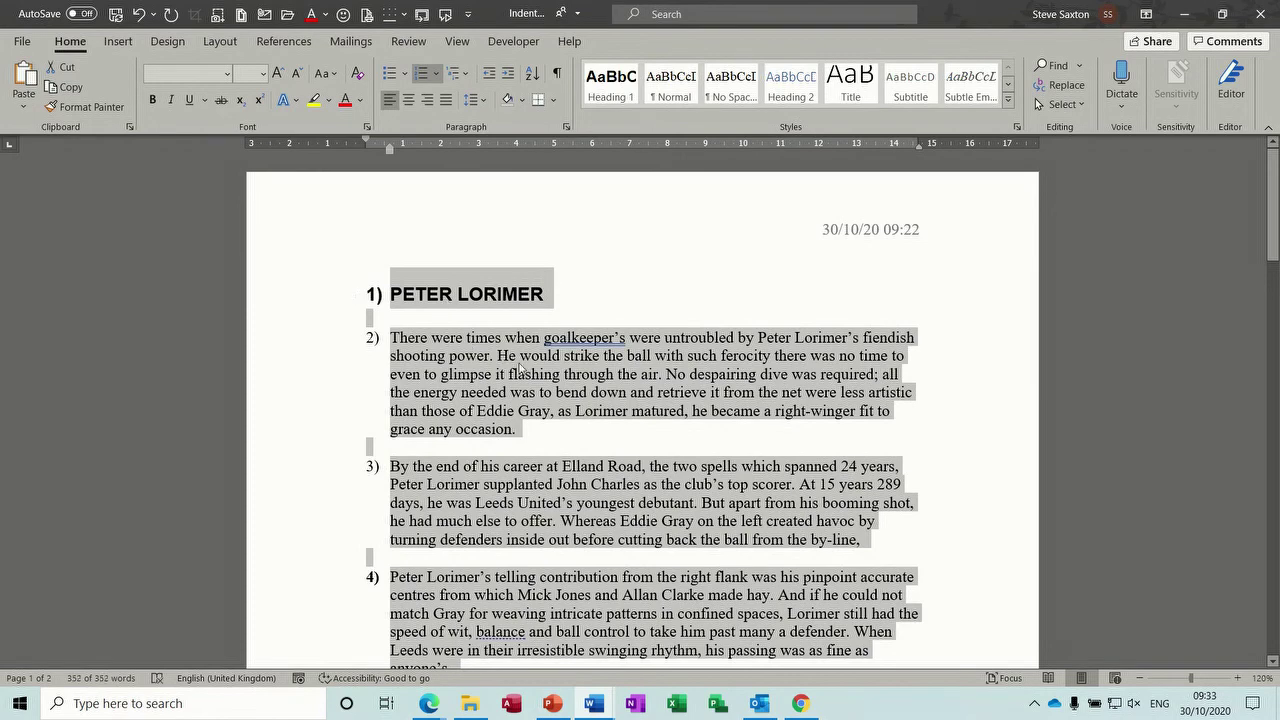
{"action": "left_click", "coordinate": [392, 295]}
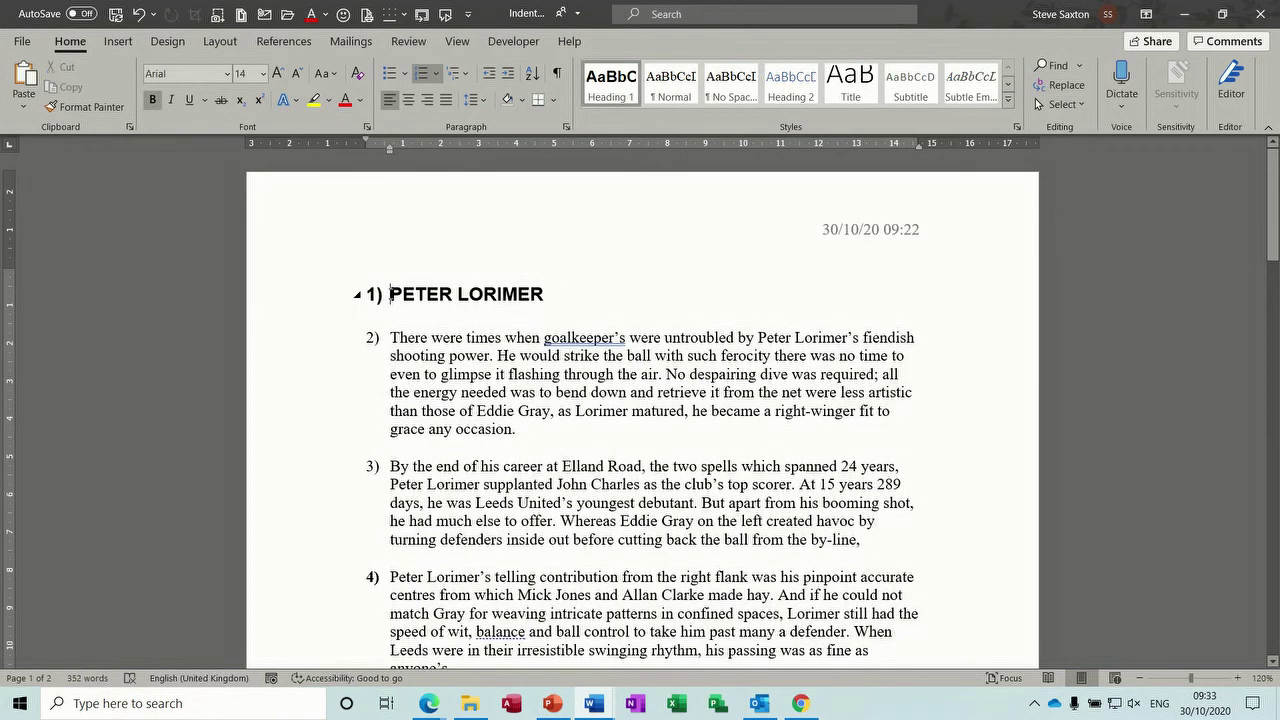
{"action": "left_click", "coordinate": [423, 78]}
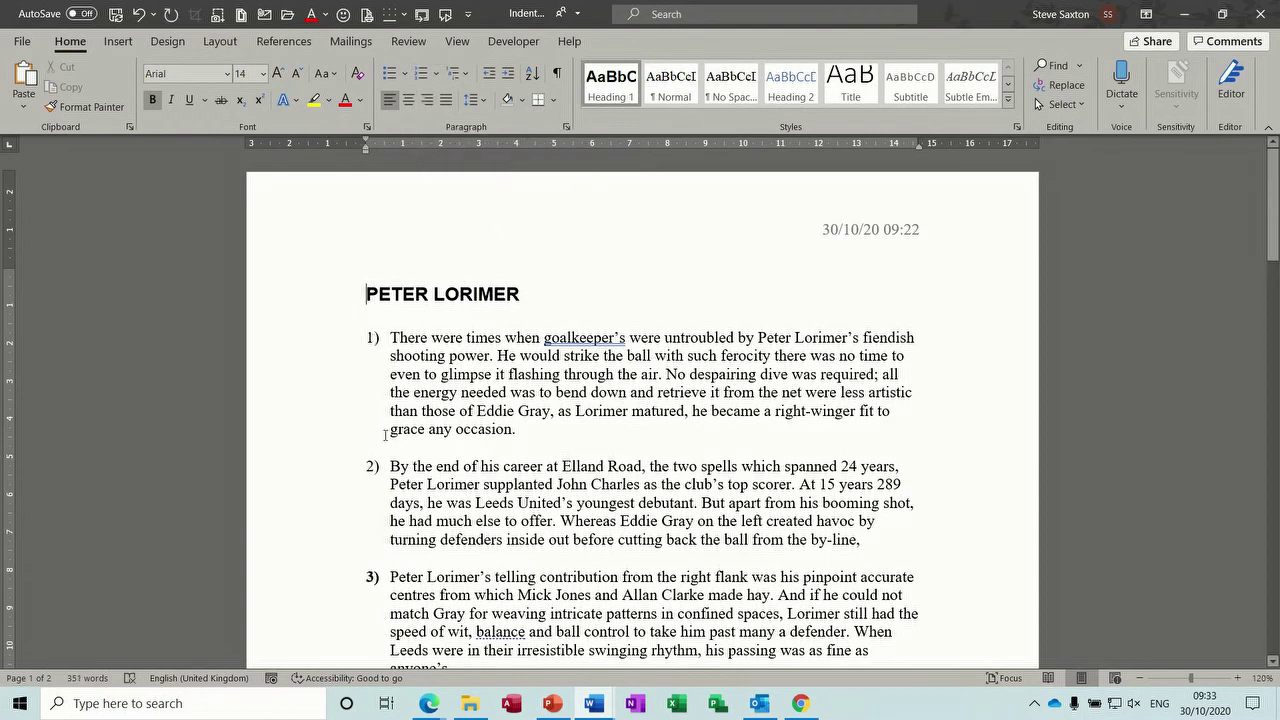
Step: Demote the second and third body paragraphs to level two and the "At times" paragraph to level three
{"action": "left_click", "coordinate": [390, 467]}
{"action": "key", "text": "Tab"}
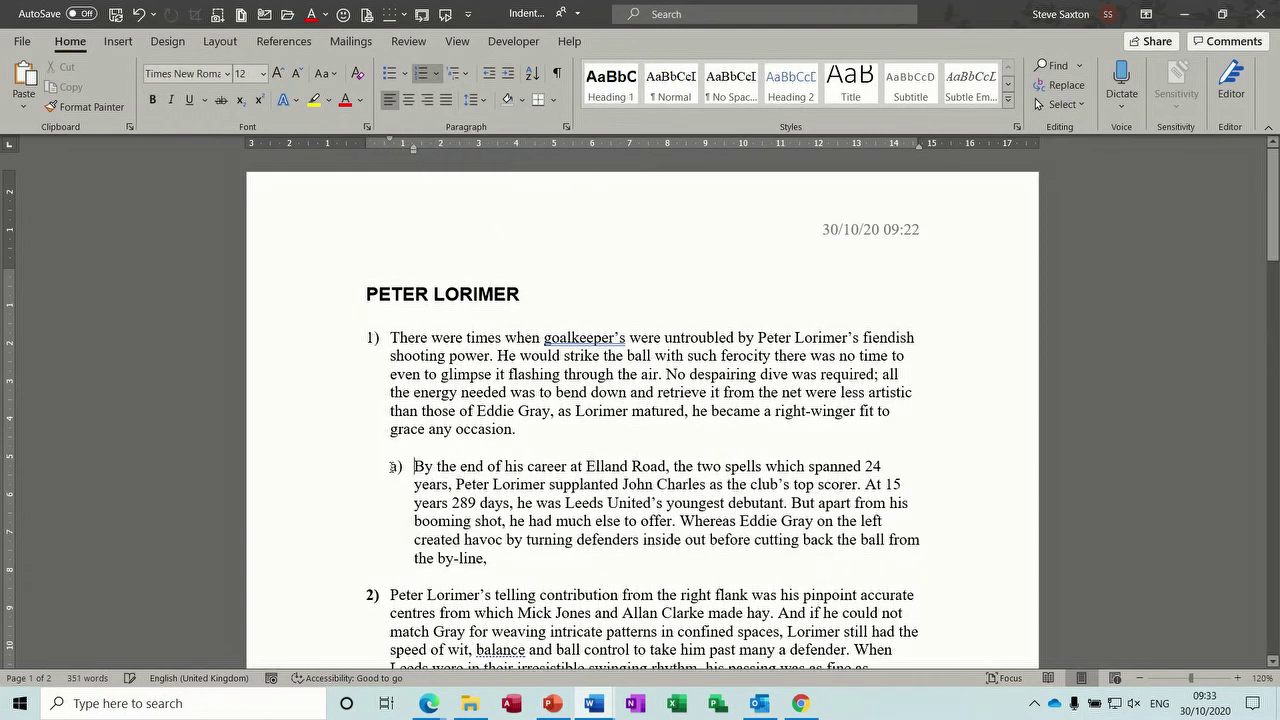
{"action": "left_click", "coordinate": [389, 594]}
{"action": "key", "text": "Tab"}
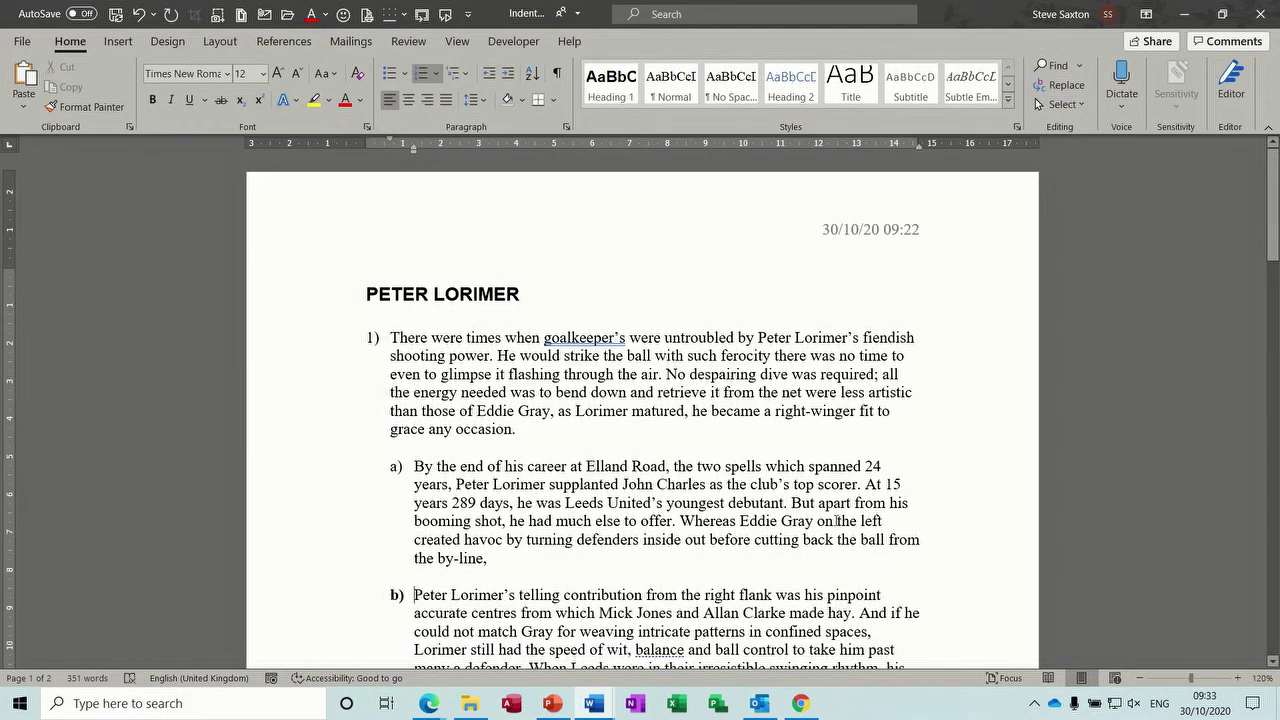
{"action": "left_click_drag", "start_coordinate": [1272, 220], "coordinate": [1277, 268]}
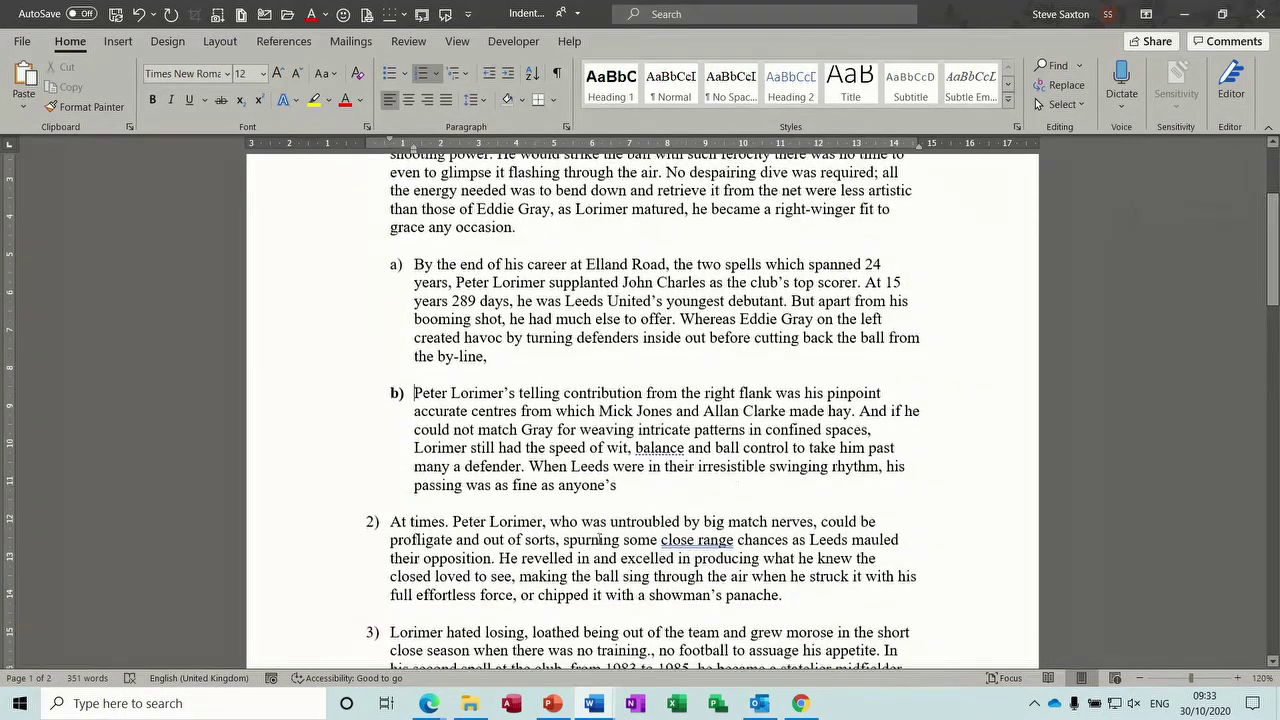
{"action": "left_click", "coordinate": [391, 521]}
{"action": "key", "text": "Tab"}
{"action": "key", "text": "Tab"}
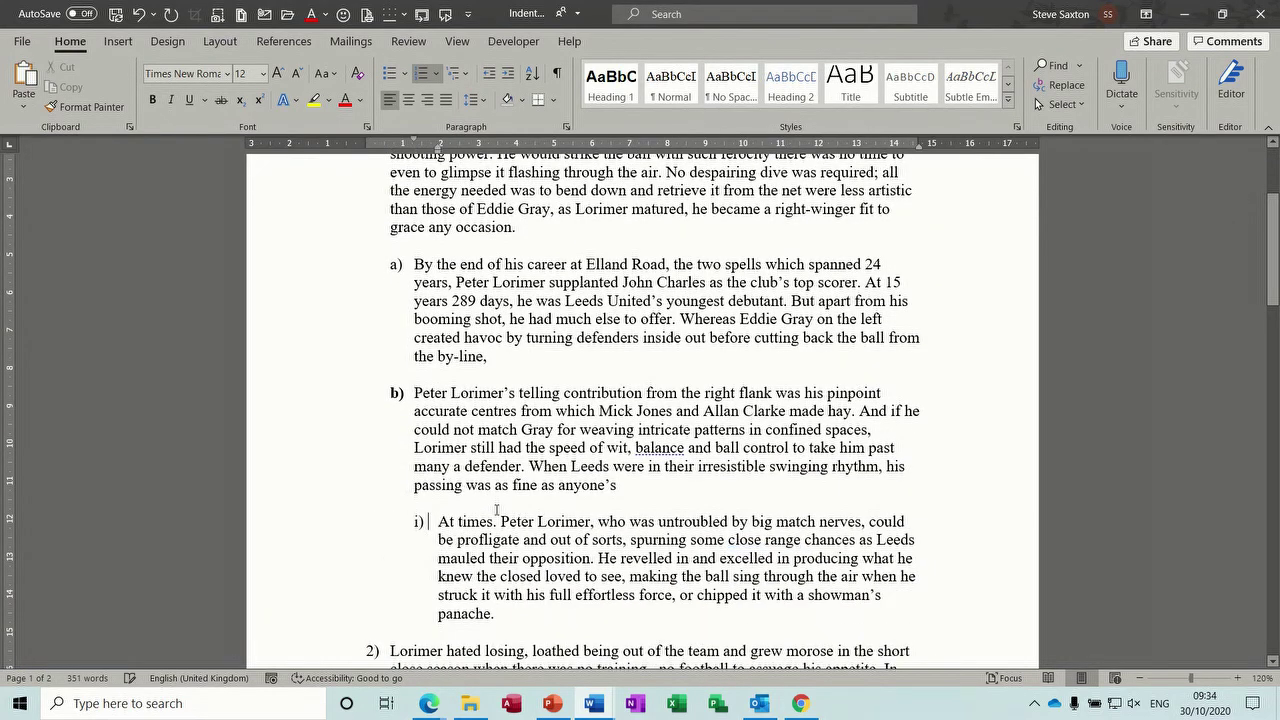
Step: Remove the bold formatting from the second-level list numbers
{"action": "left_click", "coordinate": [409, 392]}
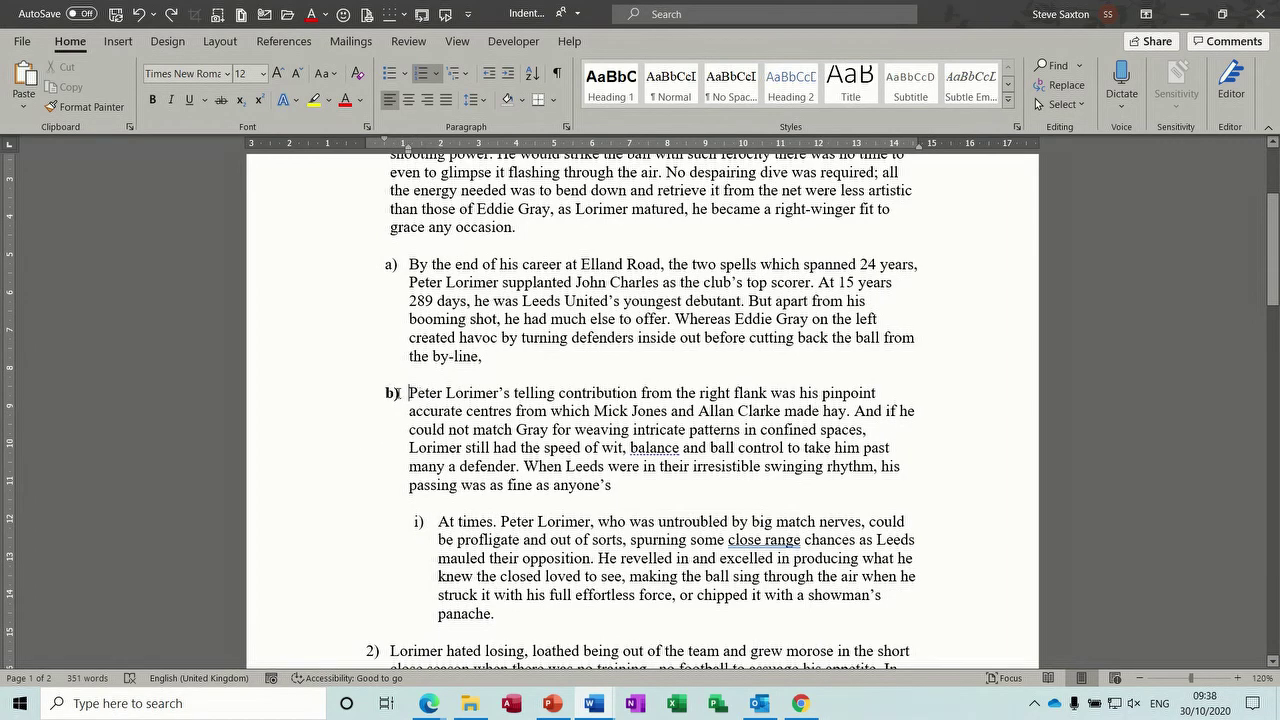
{"action": "left_click", "coordinate": [393, 393]}
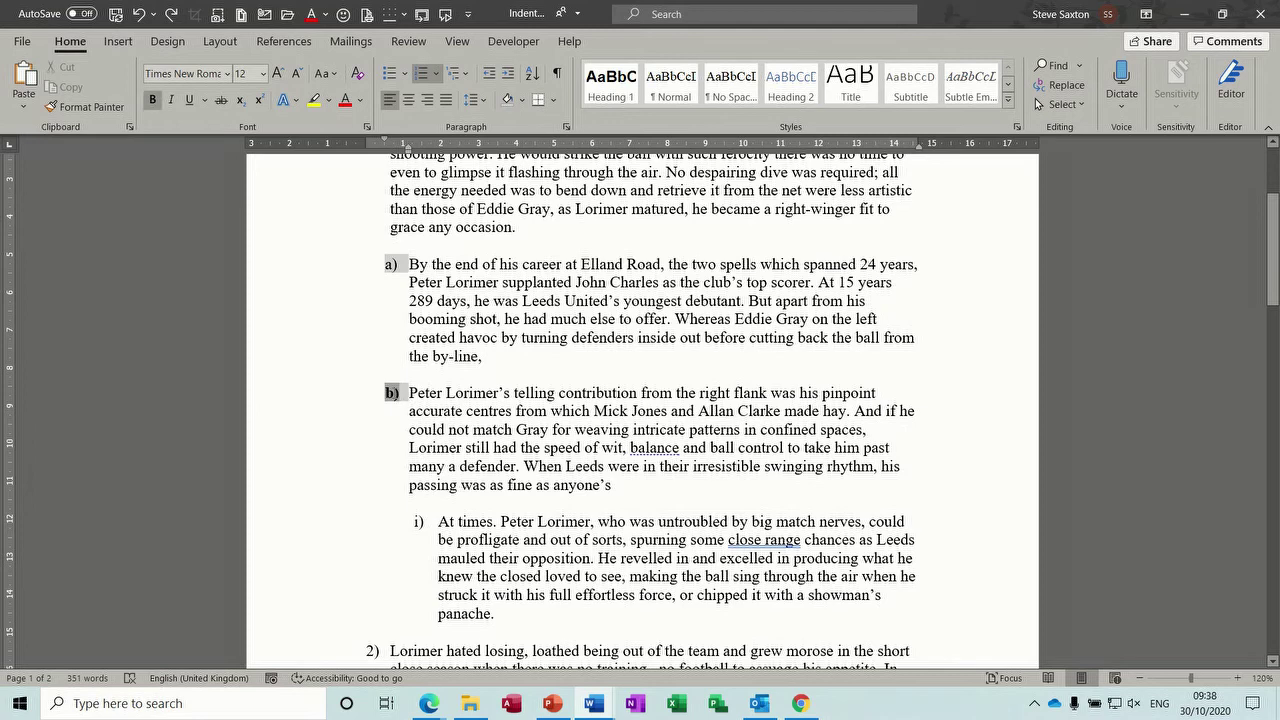
{"action": "left_click", "coordinate": [153, 101]}
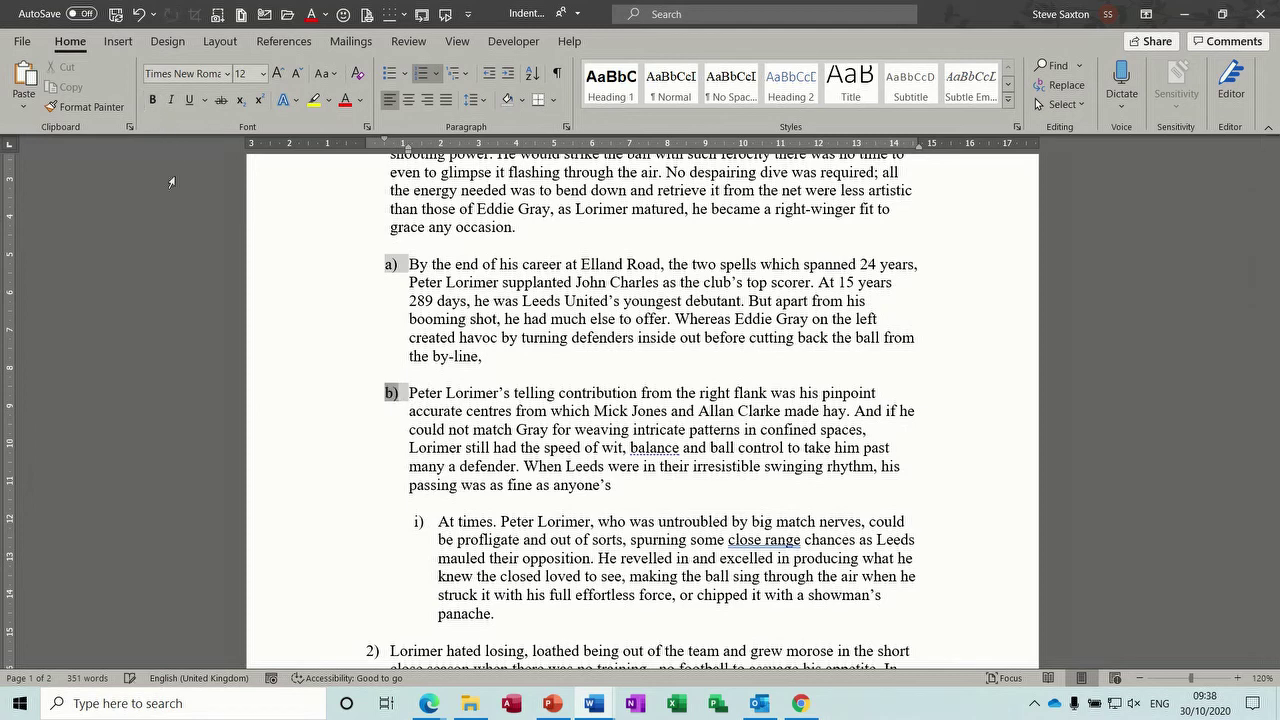
{"action": "left_click", "coordinate": [430, 392]}
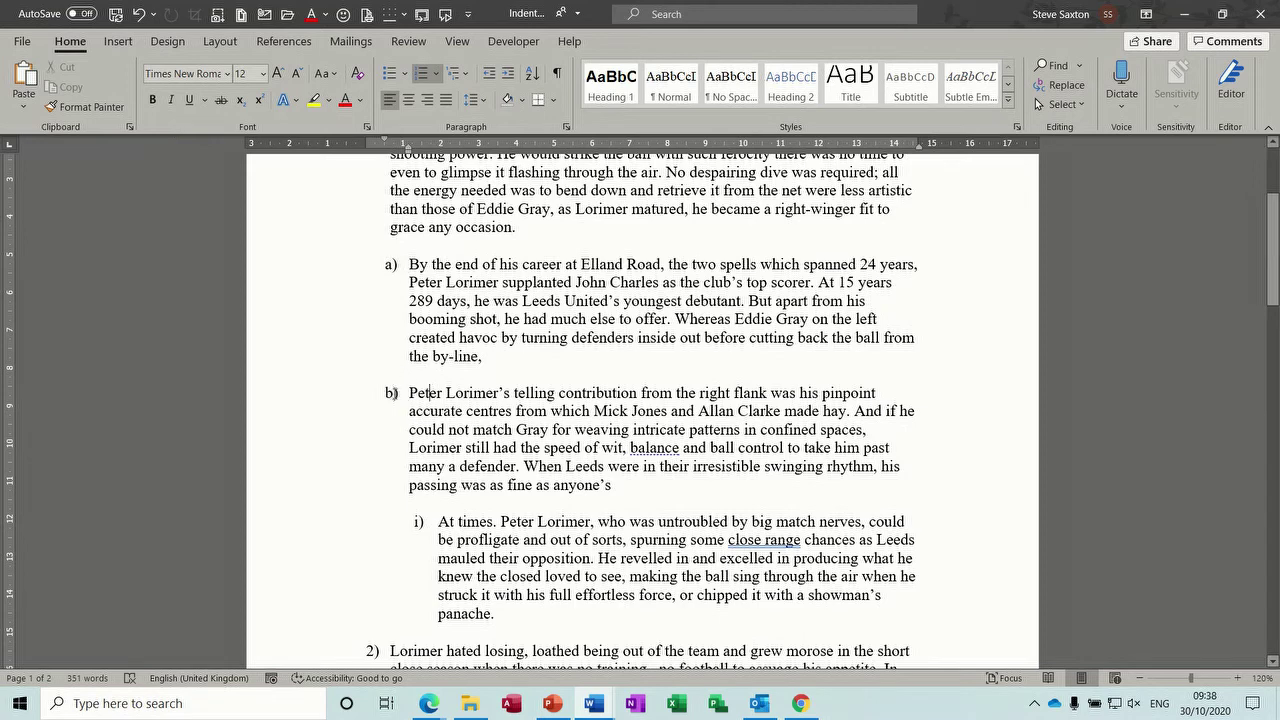
Step: Make the a) and b) list numbers bold and take the bold off again
{"action": "left_click", "coordinate": [393, 392]}
{"action": "left_click", "coordinate": [153, 100]}
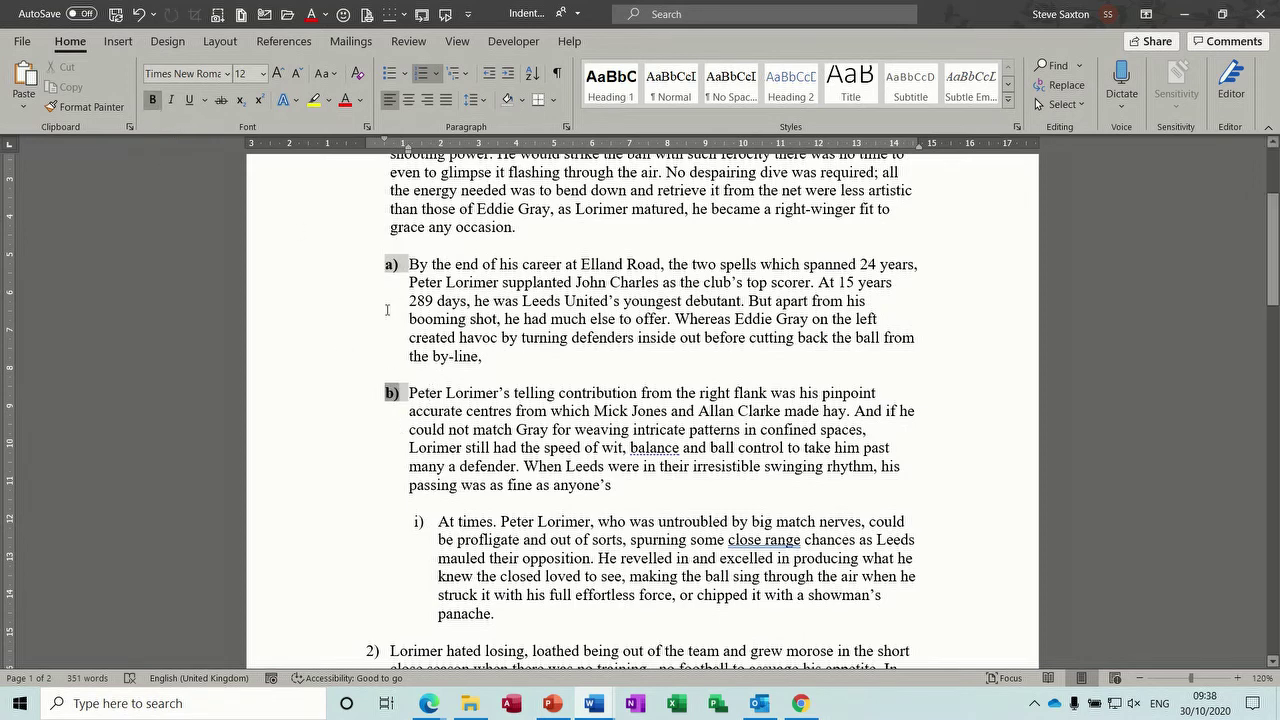
{"action": "left_click", "coordinate": [153, 100]}
{"action": "left_click", "coordinate": [470, 366]}
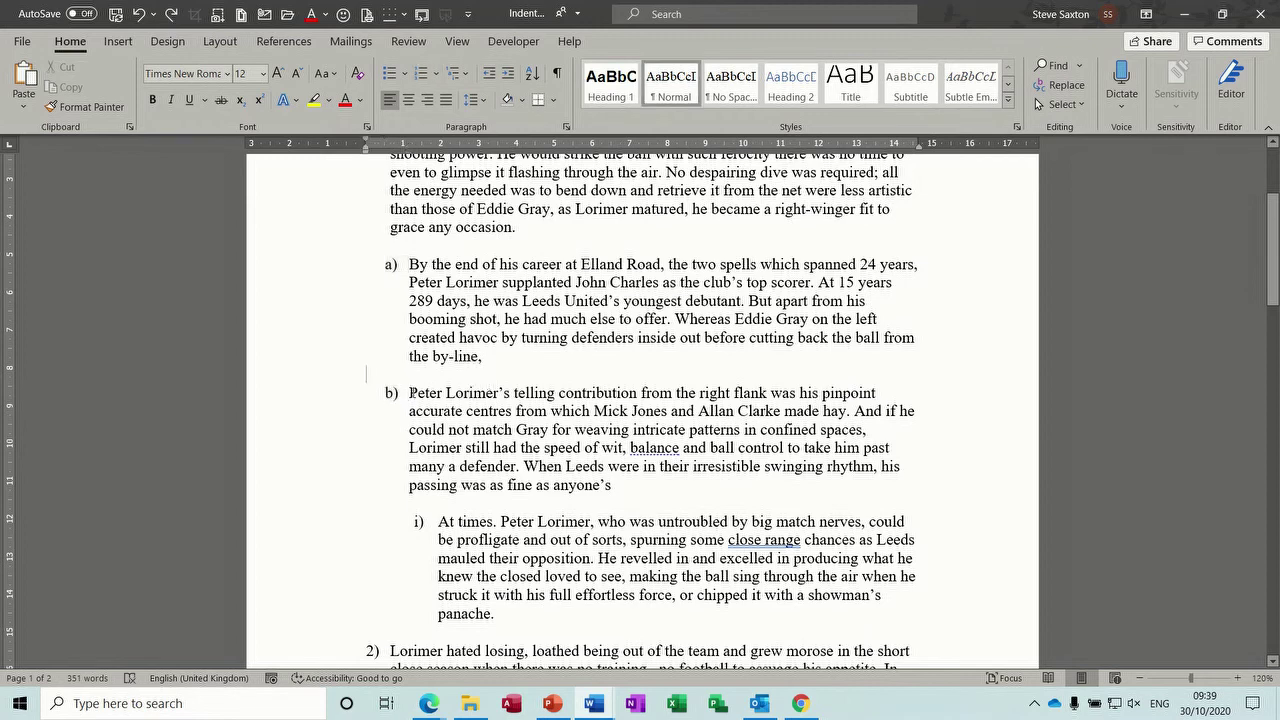
Step: Set the level-two number font style to Regular in a new multilevel list definition based on paragraph b)
{"action": "left_click", "coordinate": [391, 393]}
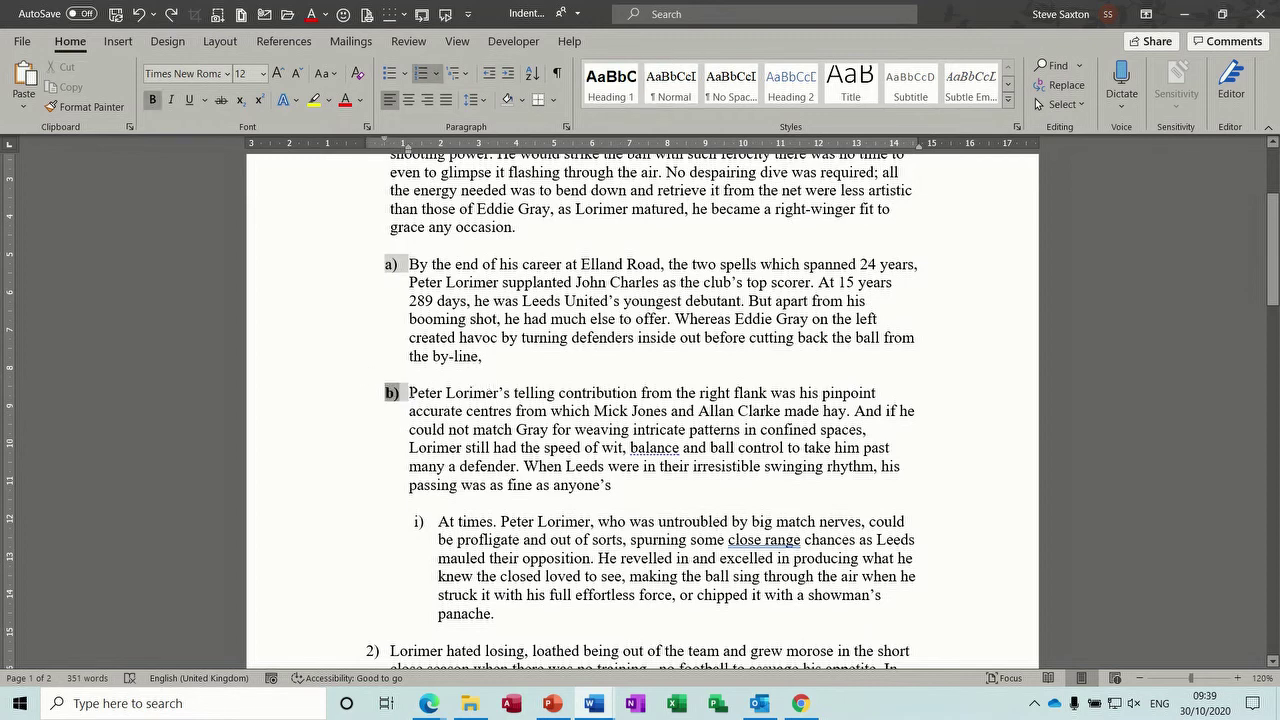
{"action": "left_click", "coordinate": [410, 392]}
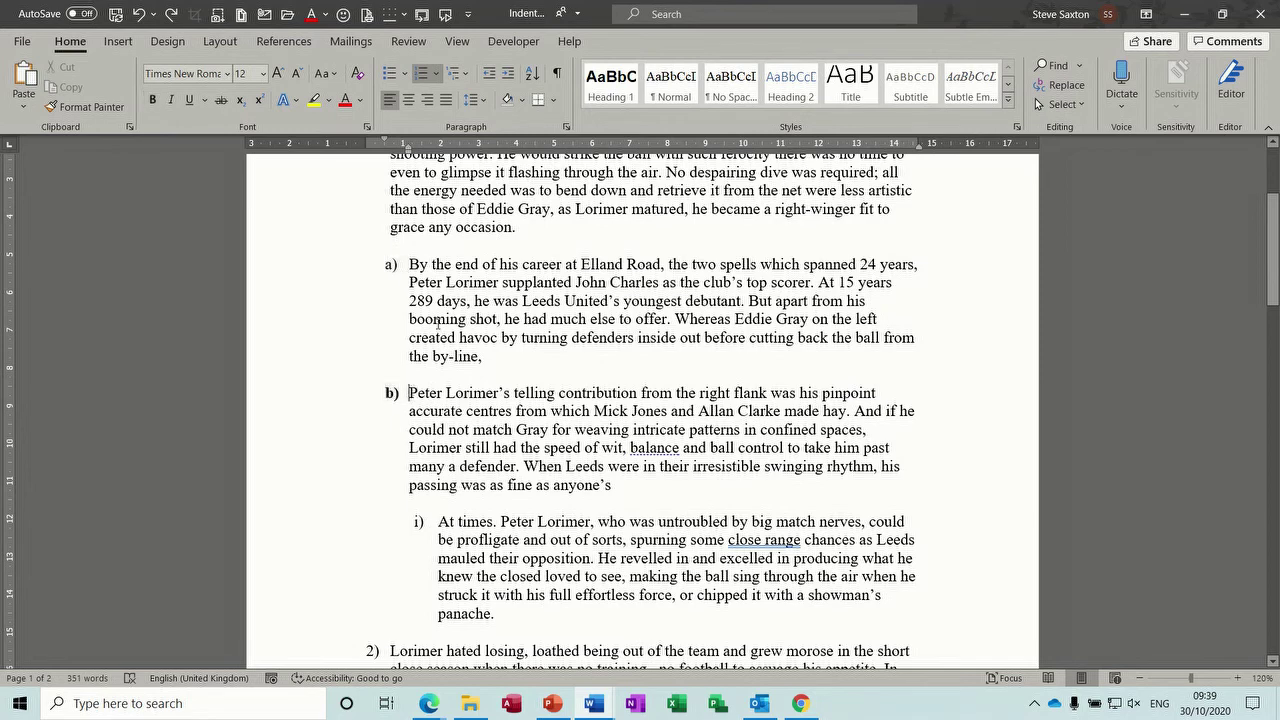
{"action": "left_click", "coordinate": [467, 79]}
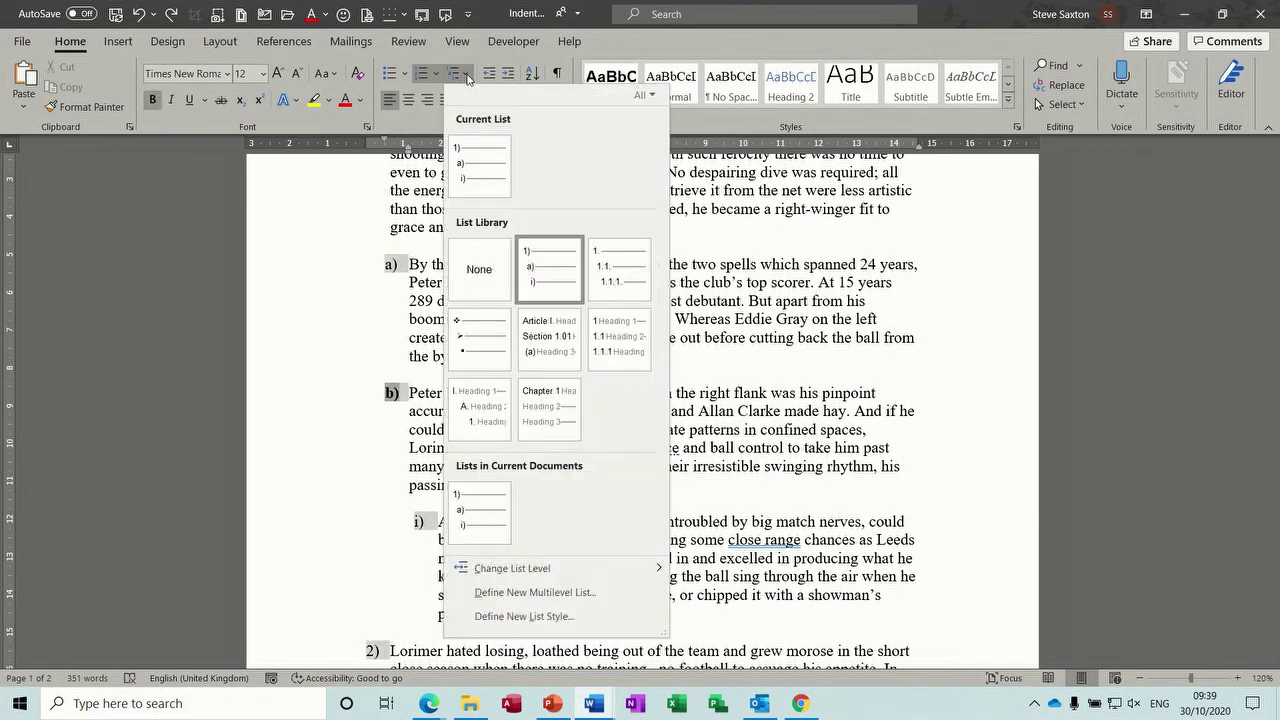
{"action": "left_click", "coordinate": [533, 593]}
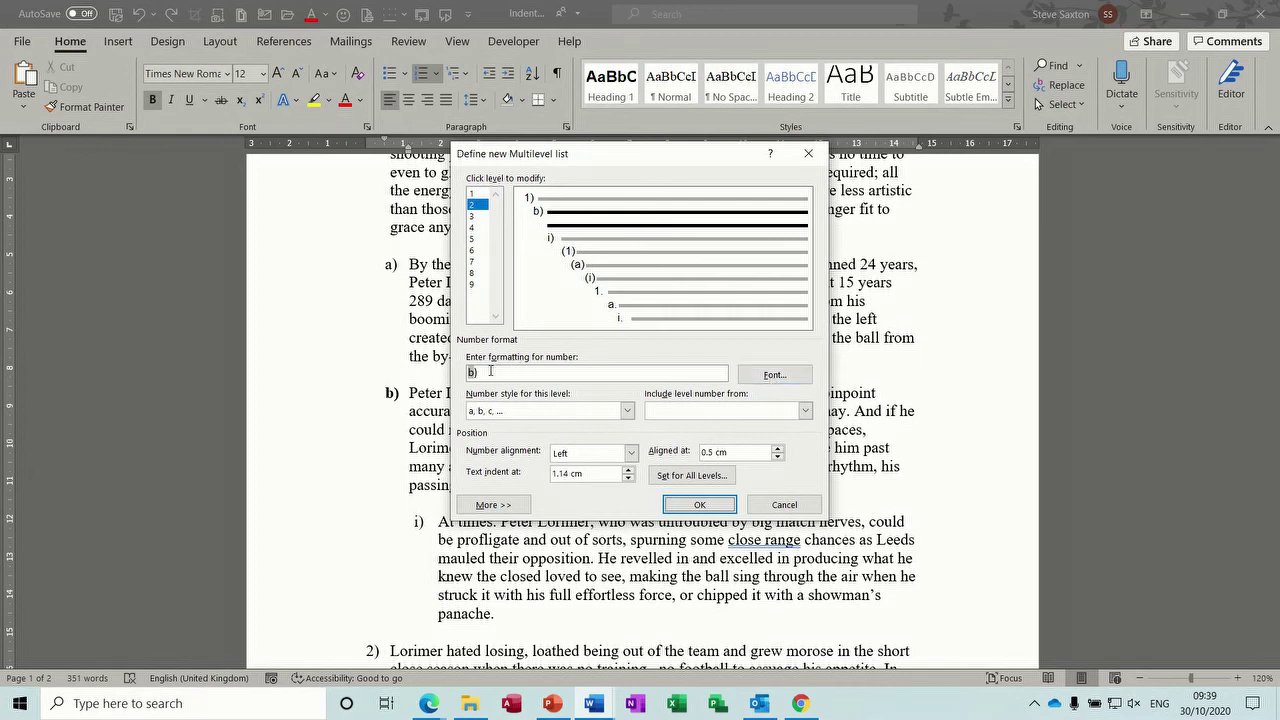
{"action": "left_click", "coordinate": [773, 377]}
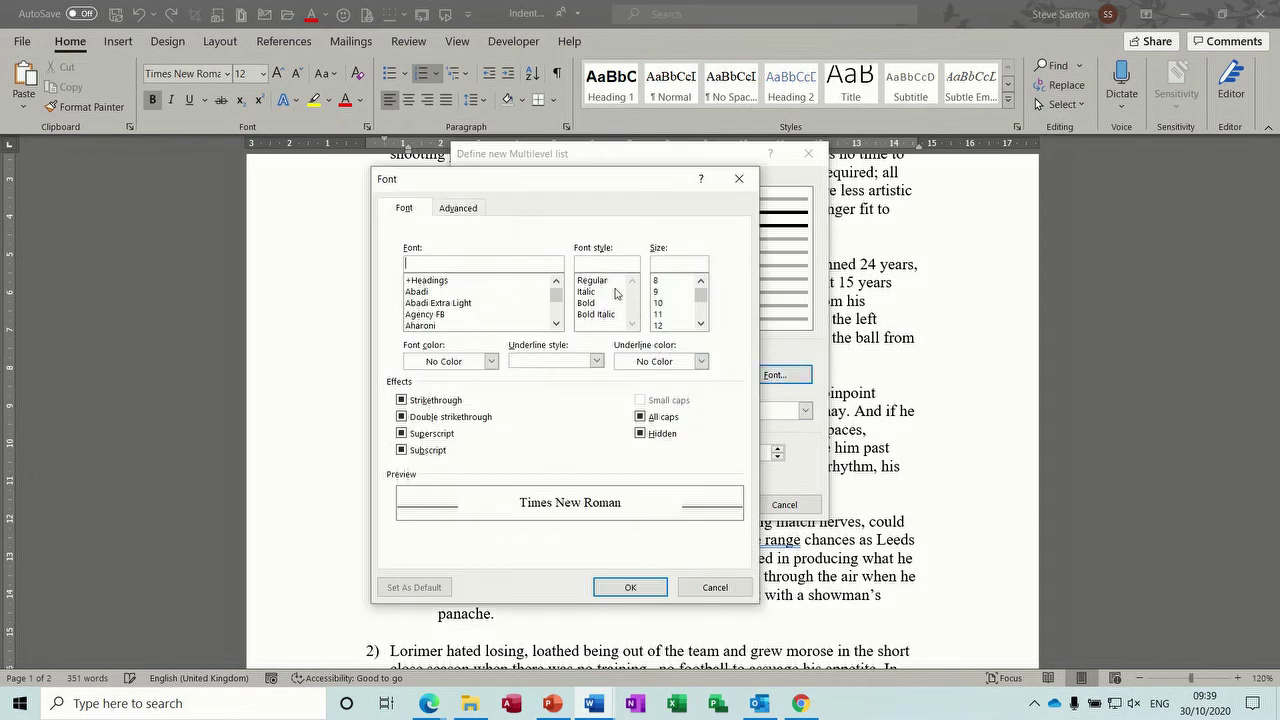
{"action": "left_click", "coordinate": [597, 284]}
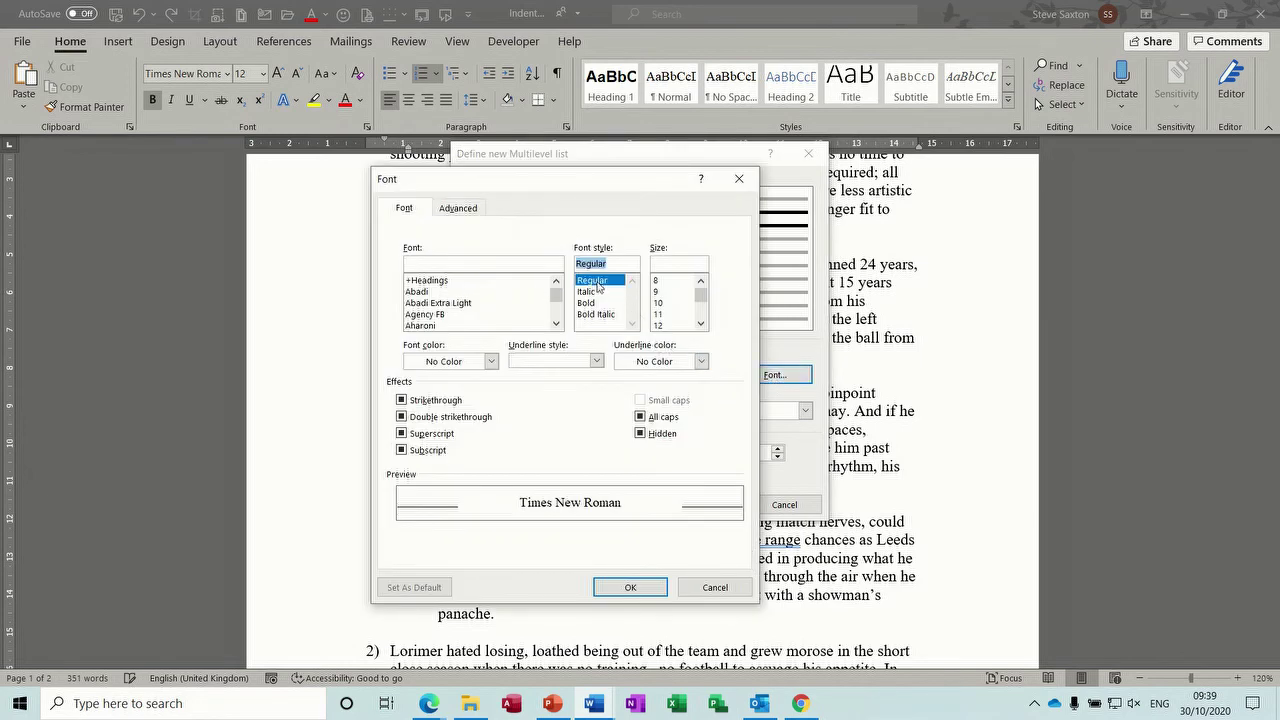
{"action": "left_click", "coordinate": [632, 587]}
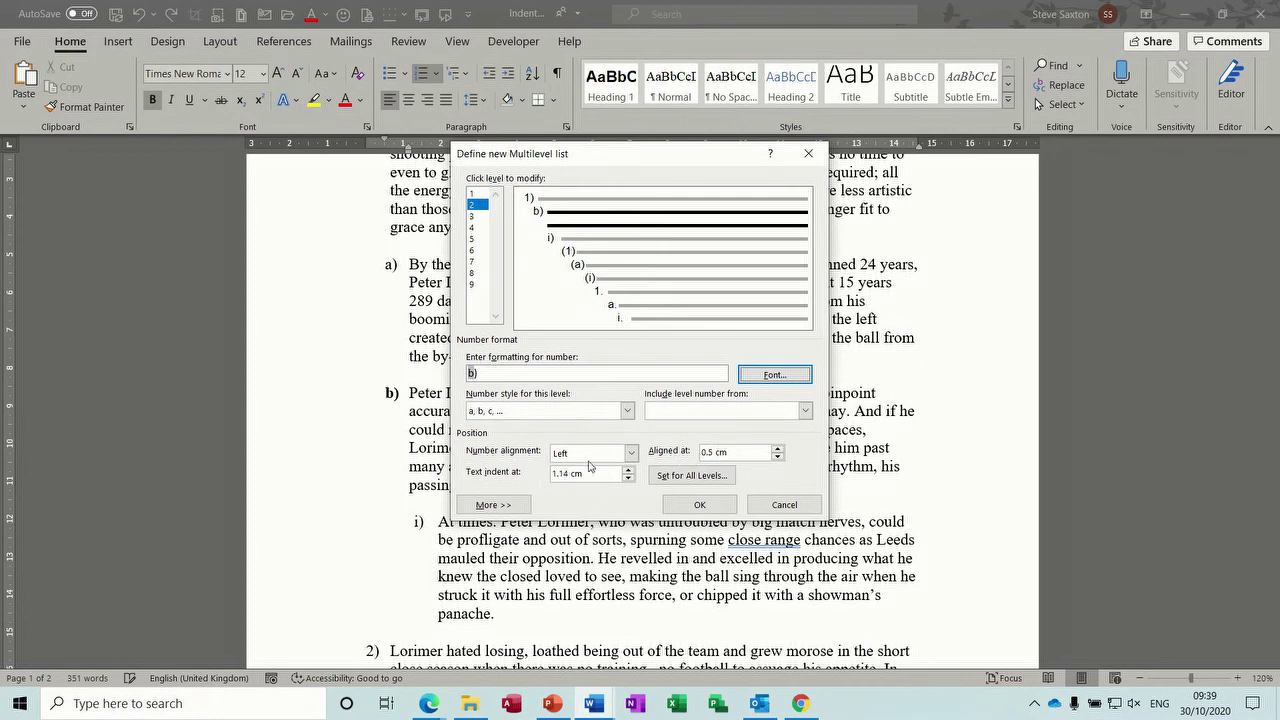
Step: Review the number settings of levels three, five and one, and apply the multilevel list definition
{"action": "left_click", "coordinate": [577, 241]}
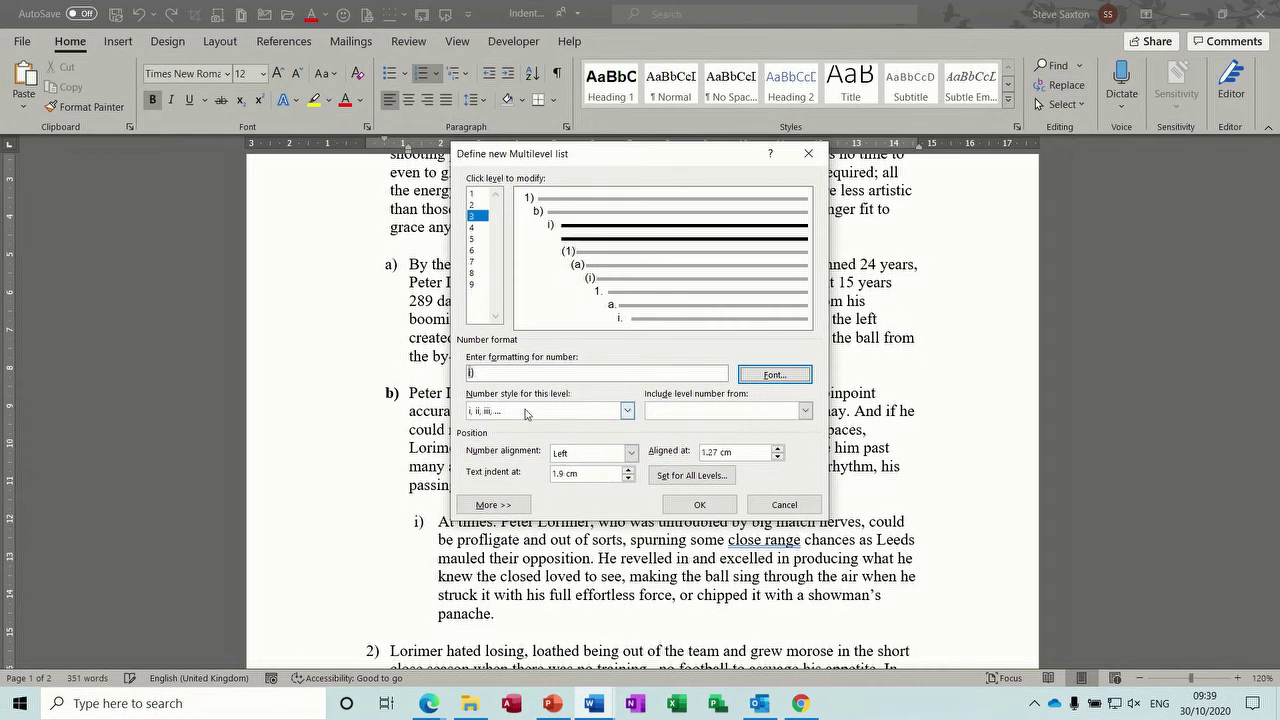
{"action": "left_click", "coordinate": [637, 268]}
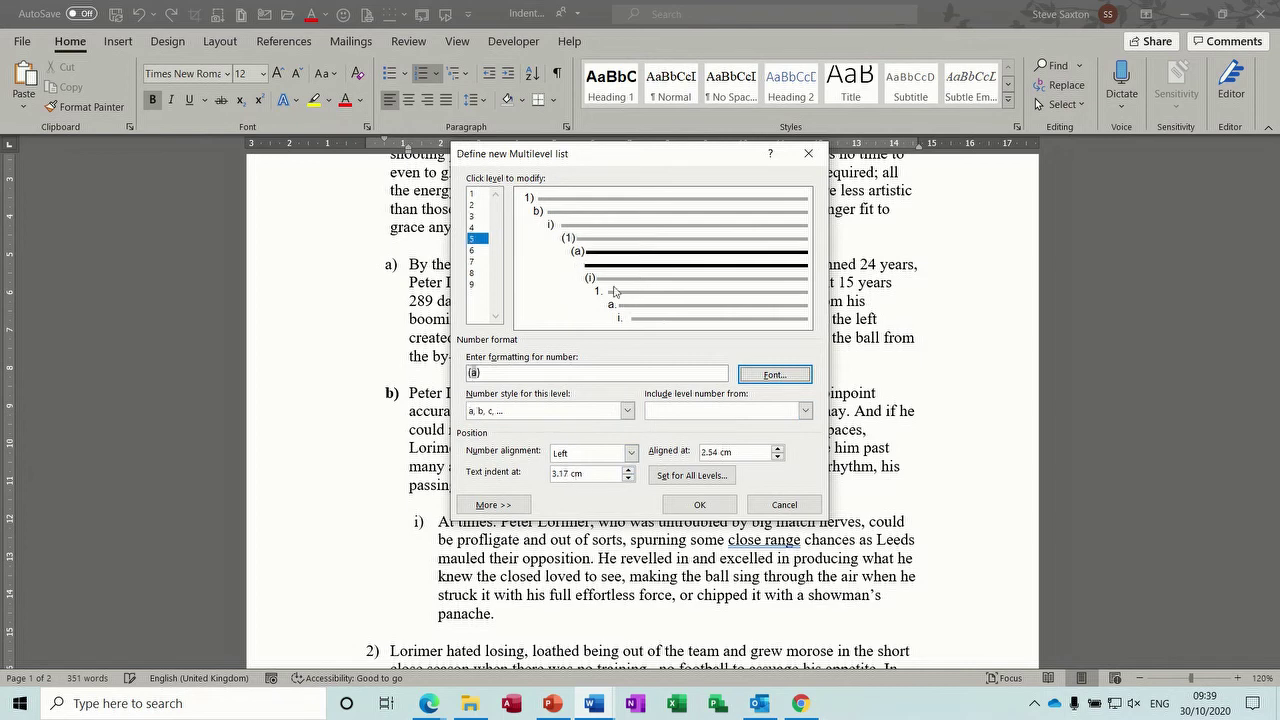
{"action": "left_click", "coordinate": [560, 204]}
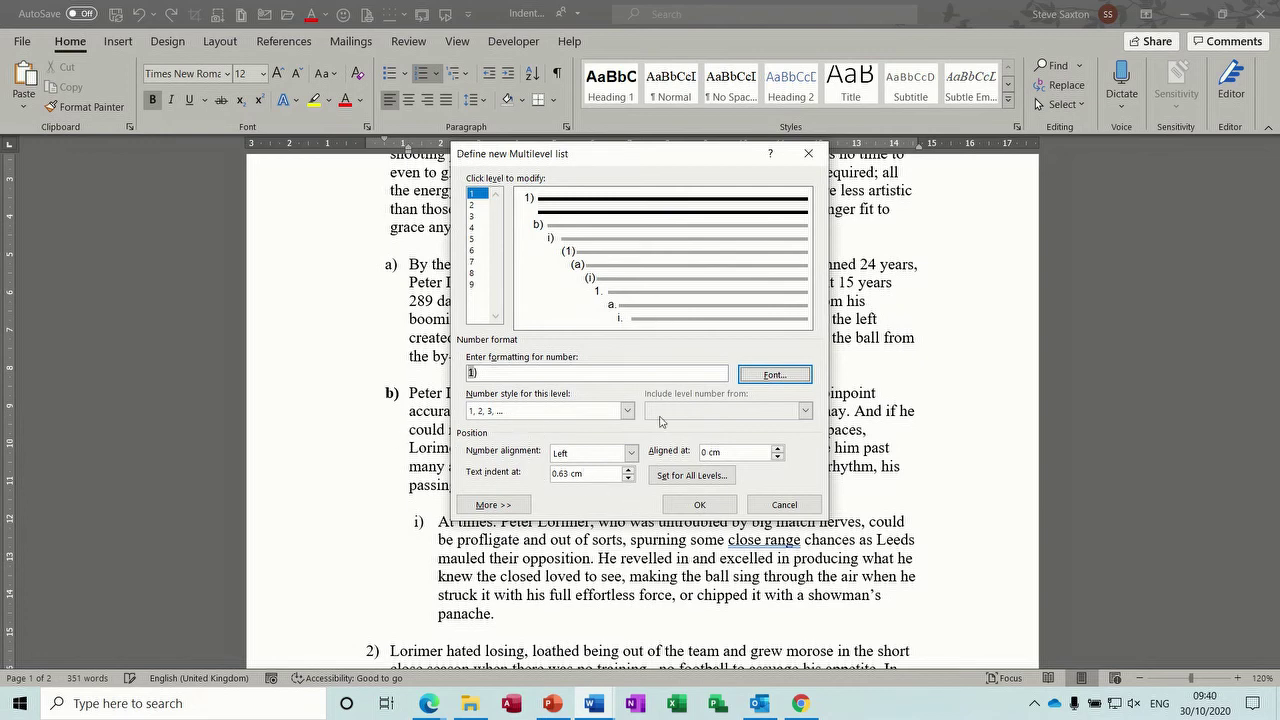
{"action": "left_click", "coordinate": [686, 505]}
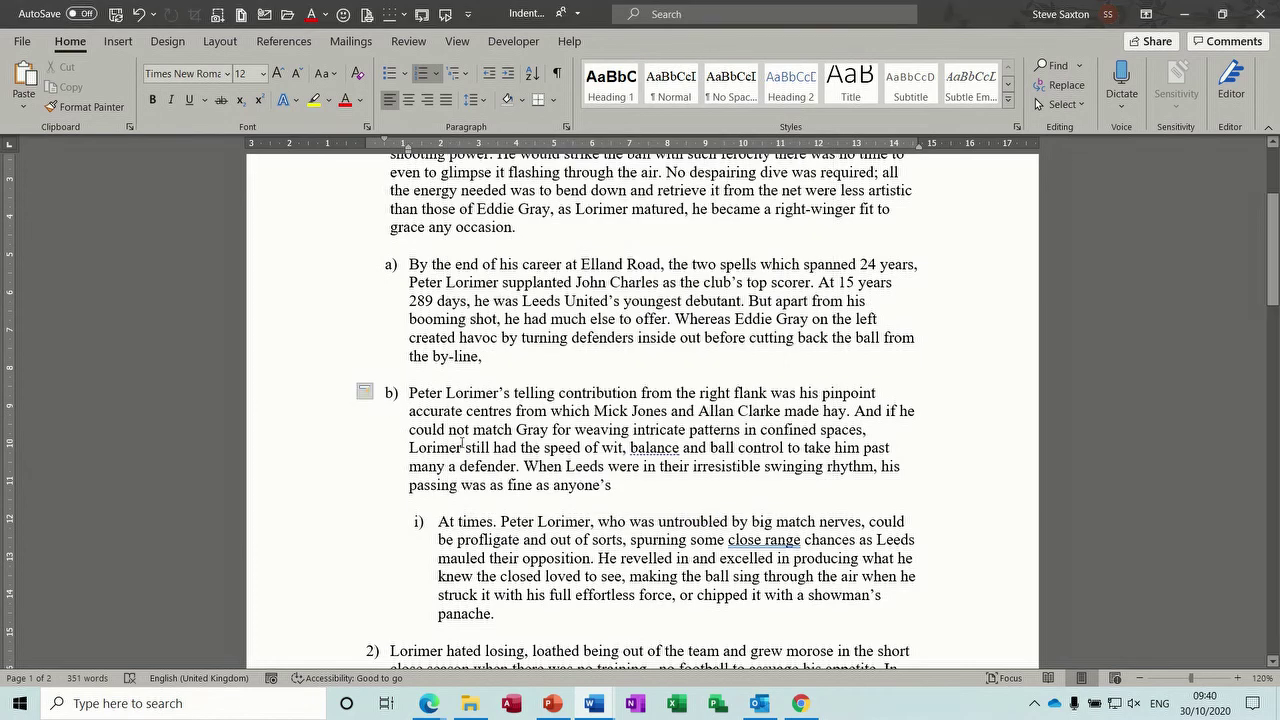
Step: Promote the "At times" paragraph to level one of the list
{"action": "left_click", "coordinate": [439, 521]}
{"action": "key", "text": "Tab"}
{"action": "key", "text": "shift+Tab"}
{"action": "key", "text": "shift+Tab"}
{"action": "key", "text": "shift+Tab"}
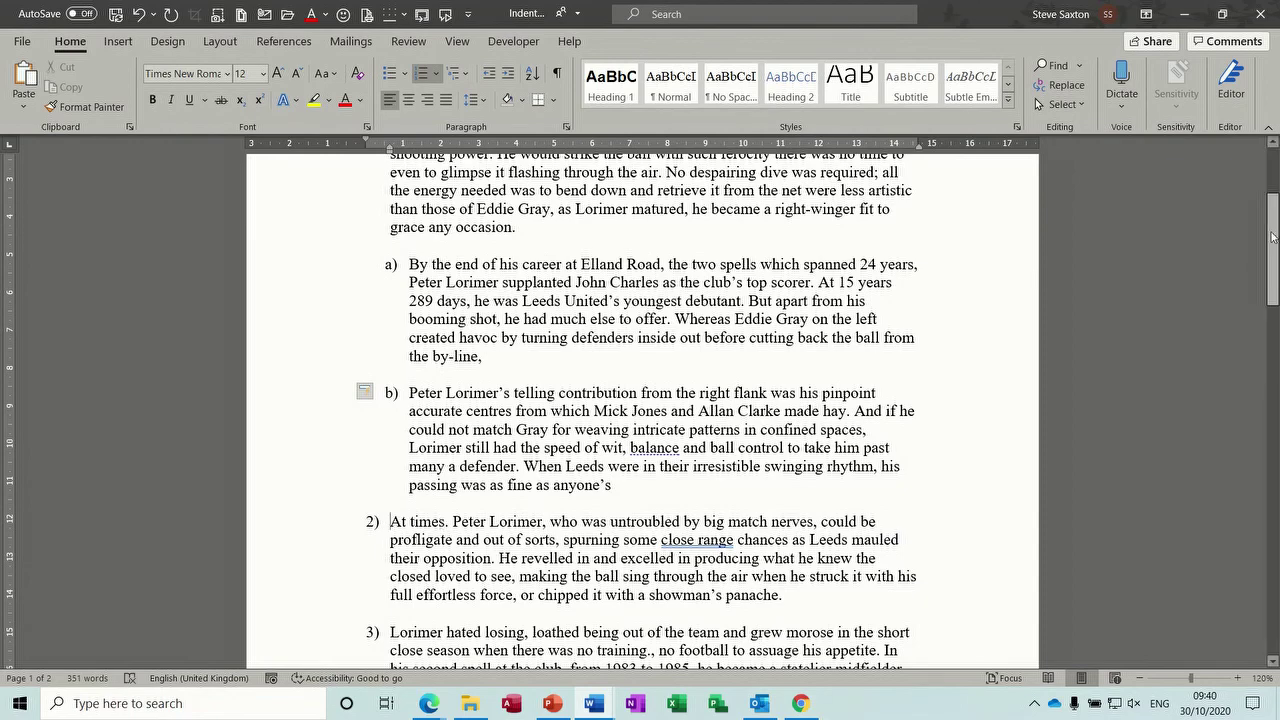
Step: Demote the last body paragraph and the "At times" paragraph to list level two
{"action": "left_click_drag", "start_coordinate": [1270, 249], "coordinate": [1270, 311]}
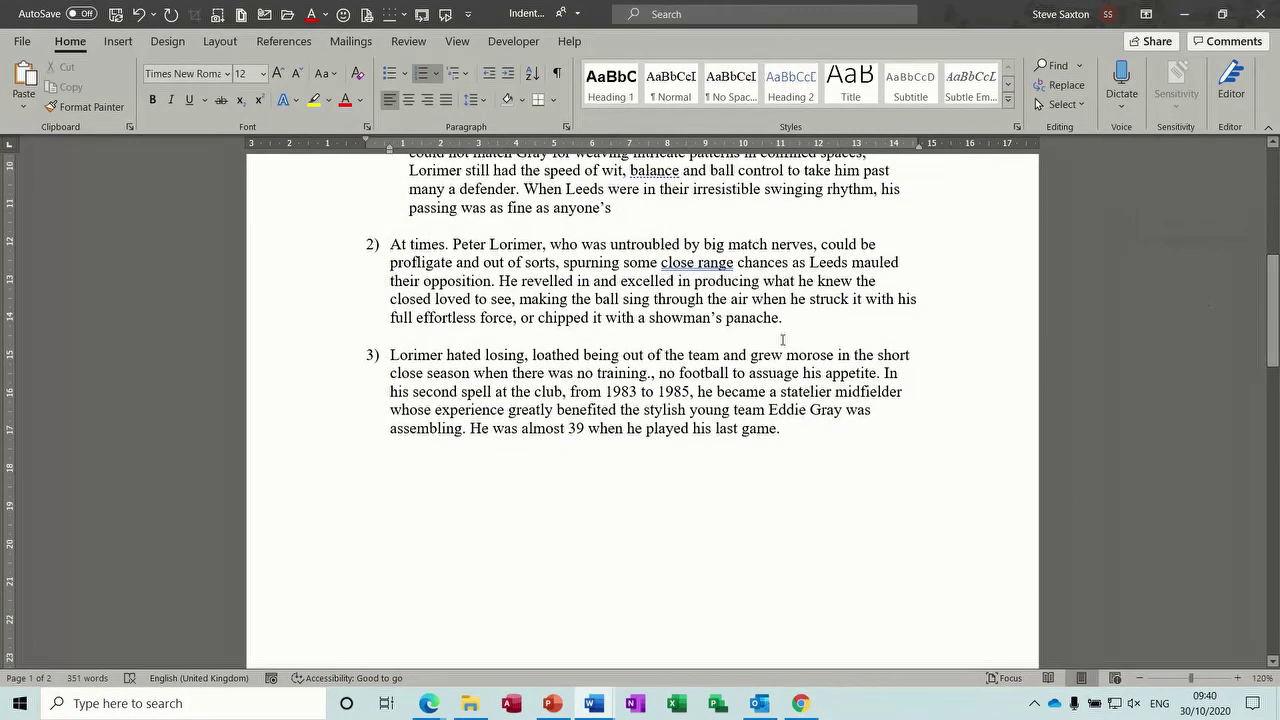
{"action": "left_click", "coordinate": [391, 355]}
{"action": "key", "text": "Tab"}
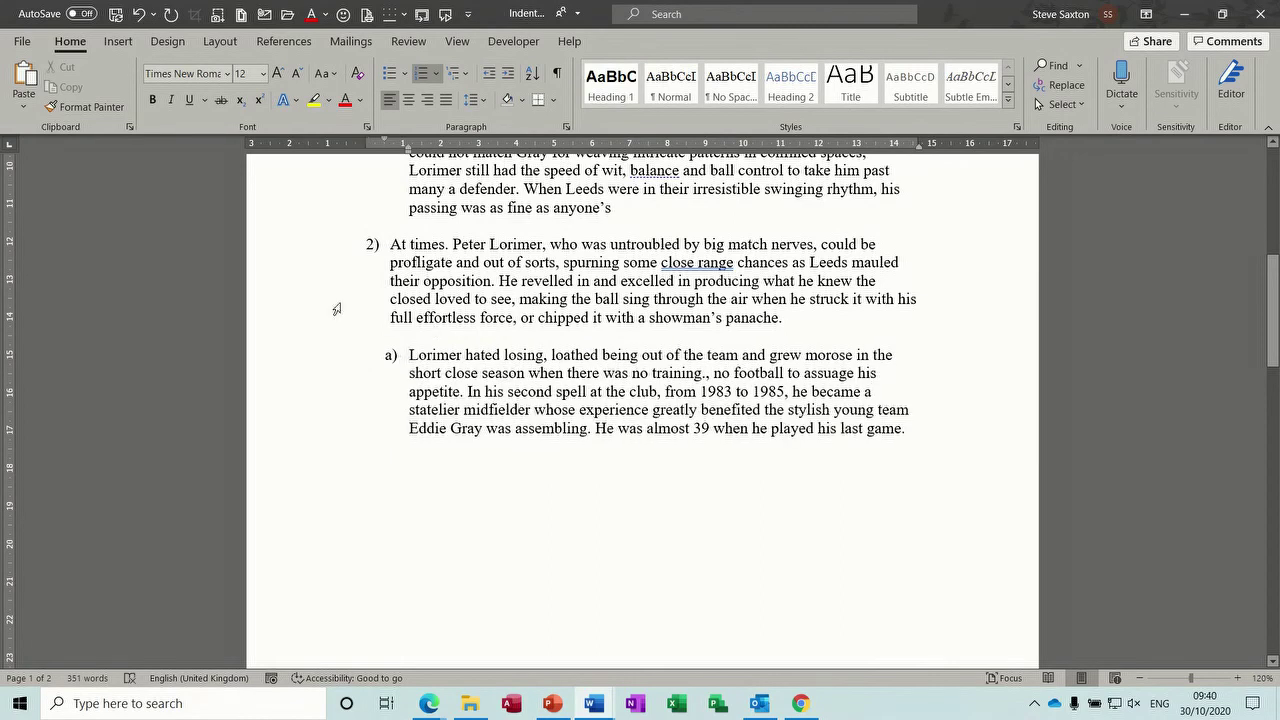
{"action": "left_click", "coordinate": [391, 244]}
{"action": "key", "text": "Tab"}
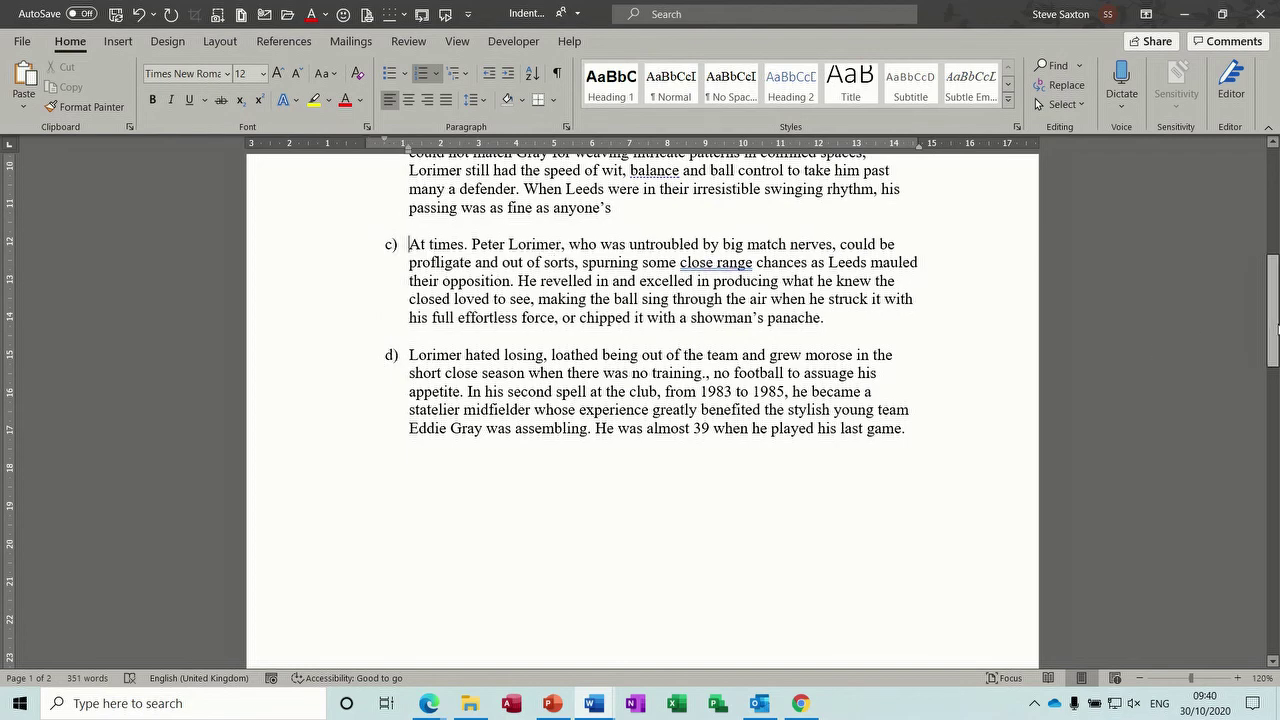
{"action": "left_click_drag", "start_coordinate": [1276, 328], "coordinate": [1276, 227]}
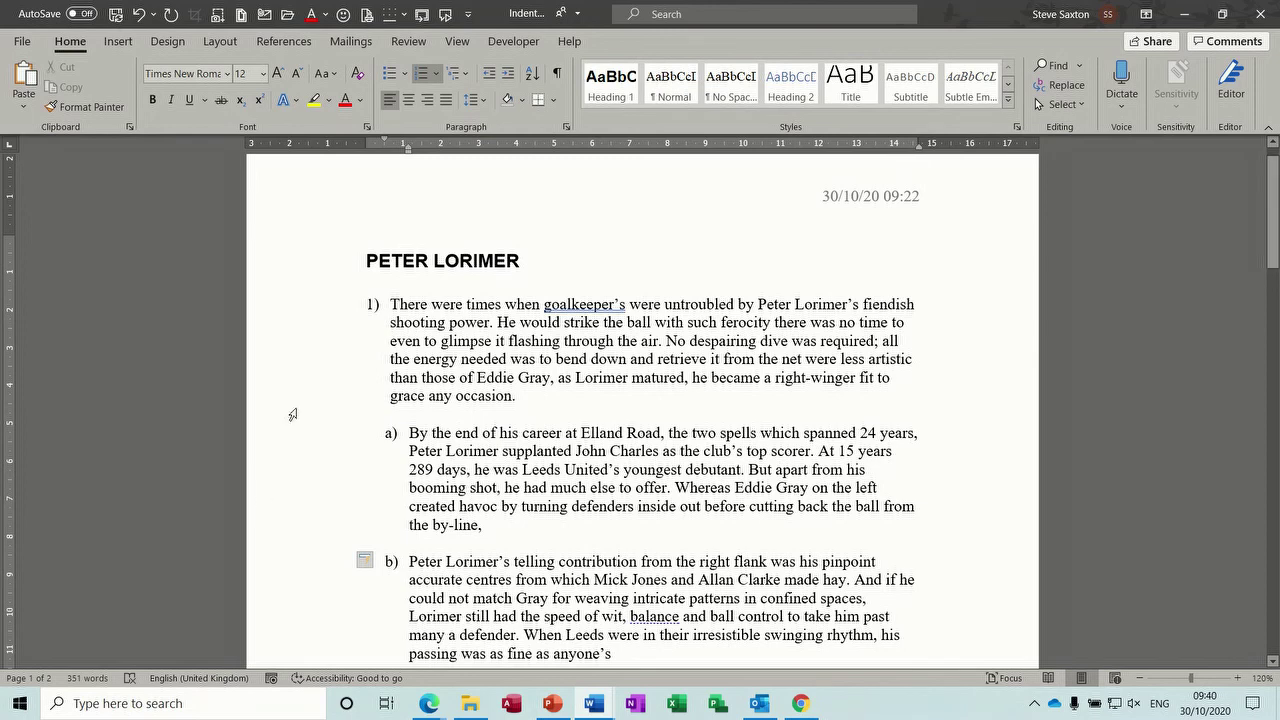
{"action": "triple_click", "coordinate": [275, 347]}
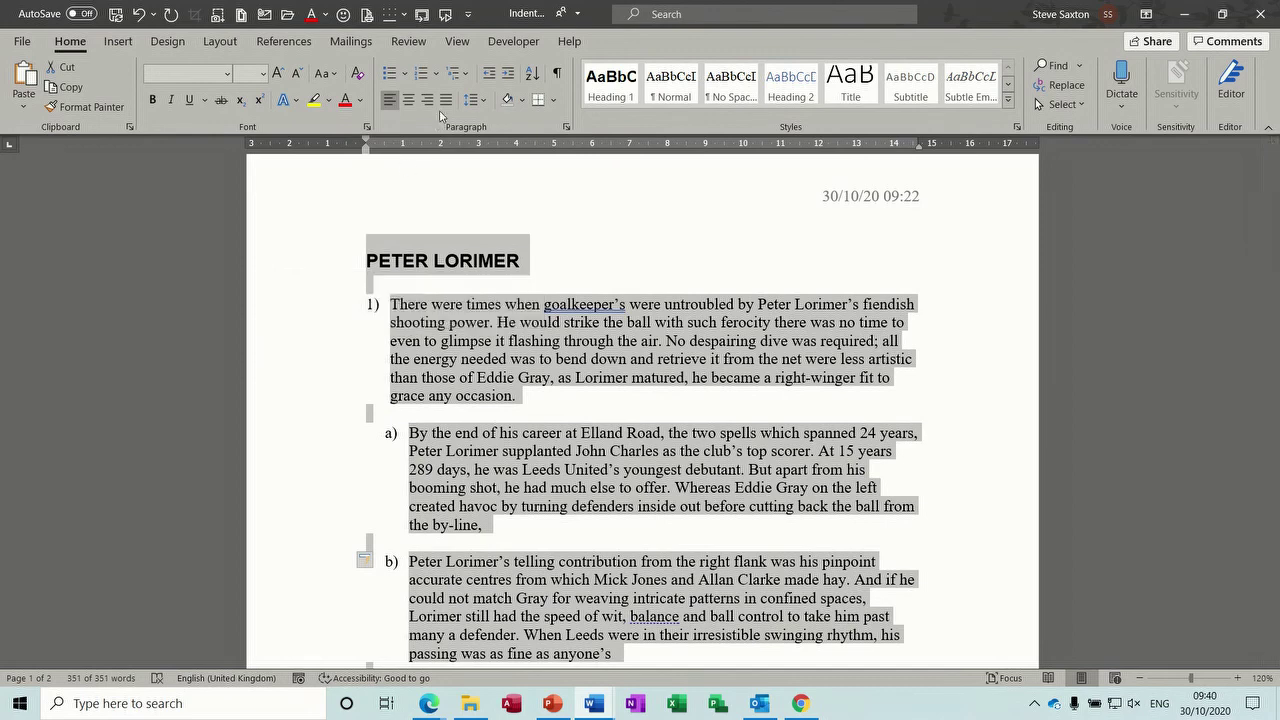
{"action": "left_click", "coordinate": [470, 79]}
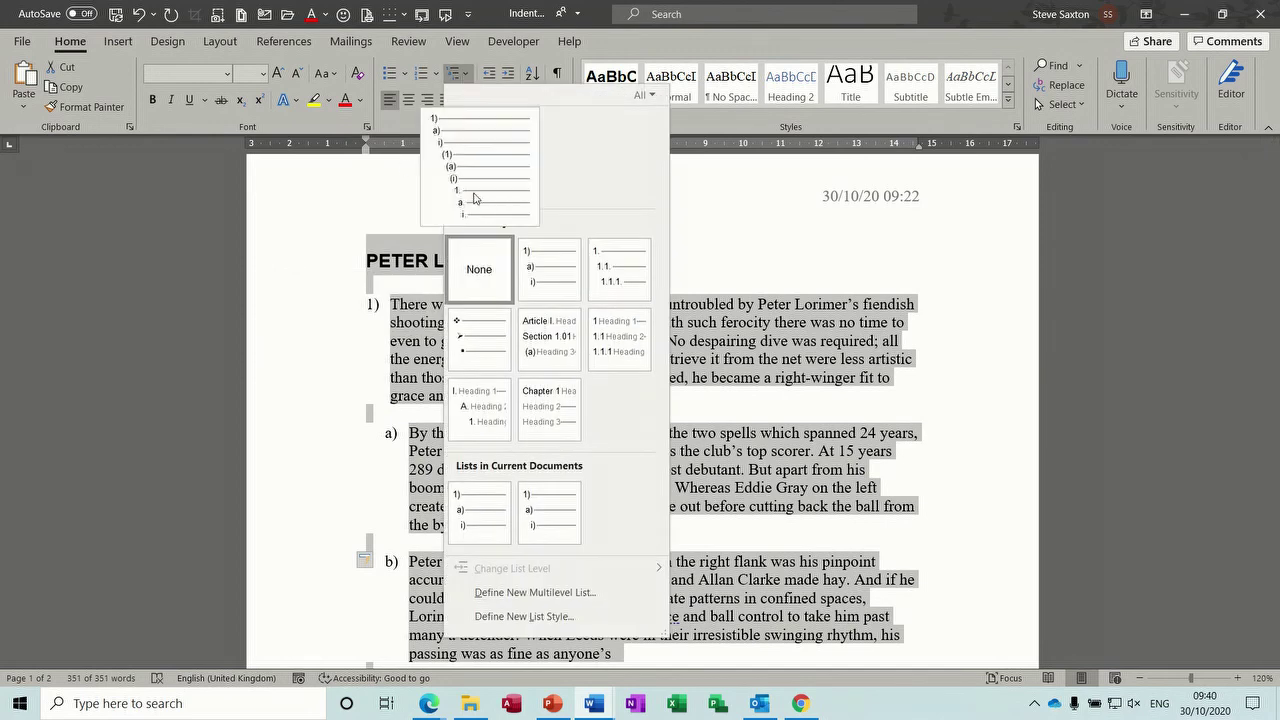
{"action": "key", "text": "Escape"}
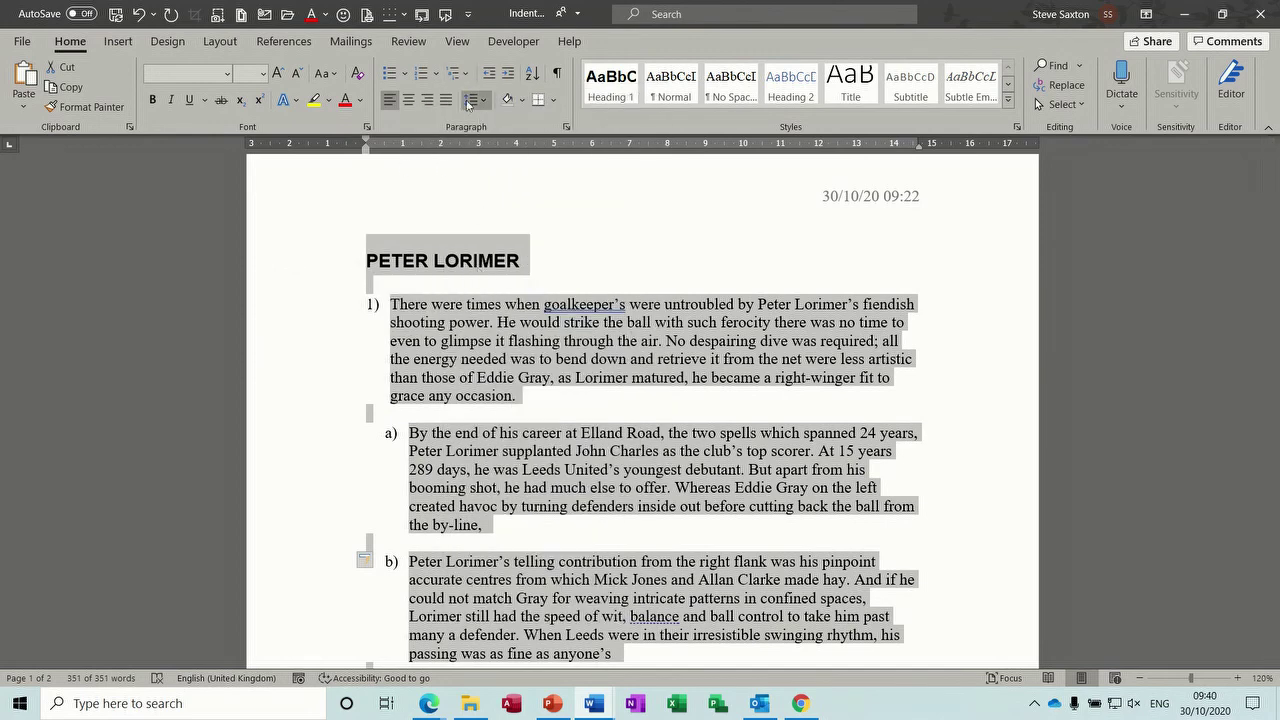
Step: Remove the list numbering from the body paragraphs below the heading and reset their indents to the margin
{"action": "left_click", "coordinate": [337, 281]}
{"action": "left_click_drag", "start_coordinate": [310, 300], "coordinate": [316, 395]}
{"action": "left_click", "coordinate": [421, 73]}
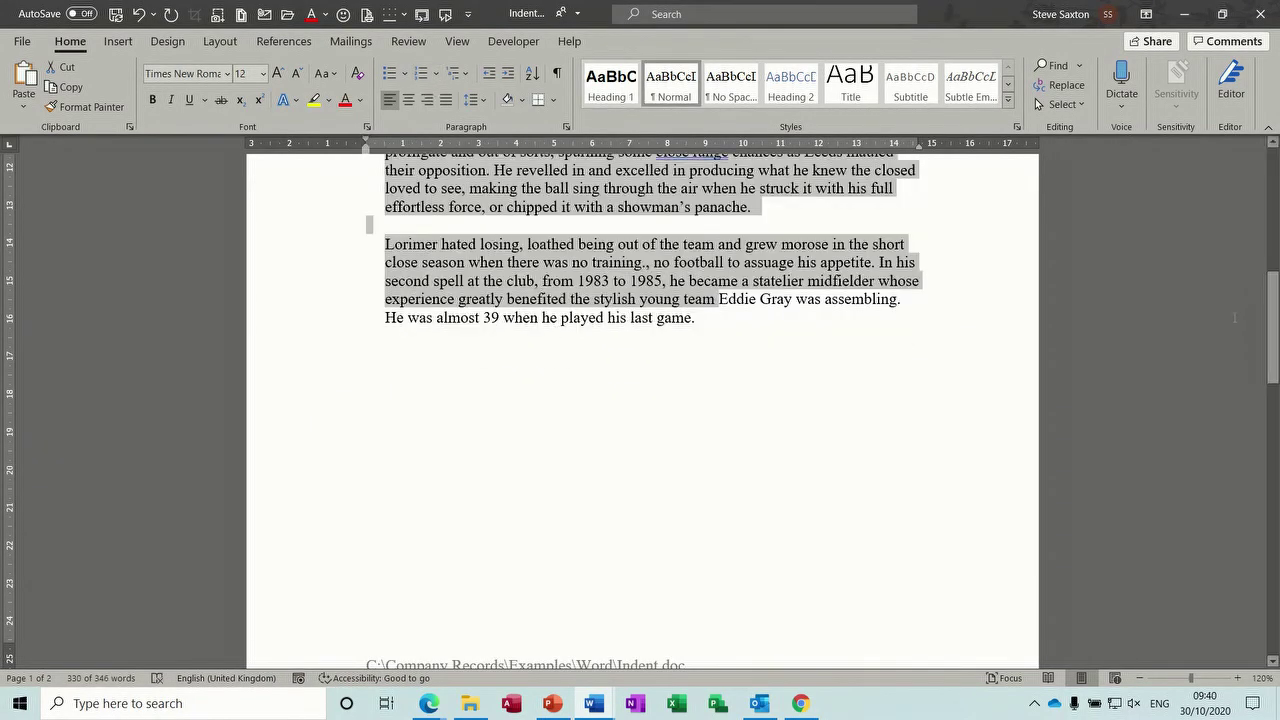
{"action": "left_click_drag", "start_coordinate": [1273, 327], "coordinate": [1273, 204]}
{"action": "key", "text": "ctrl+q"}
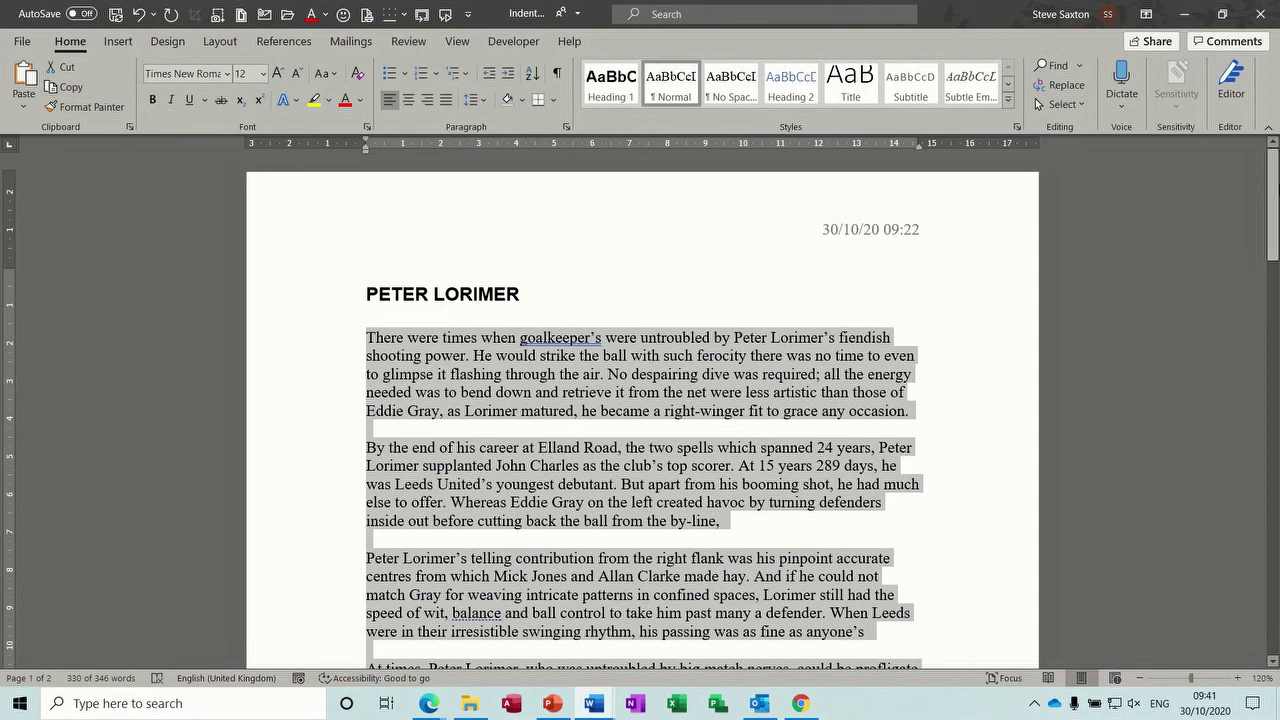
{"action": "left_click_drag", "start_coordinate": [1274, 182], "coordinate": [1275, 213]}
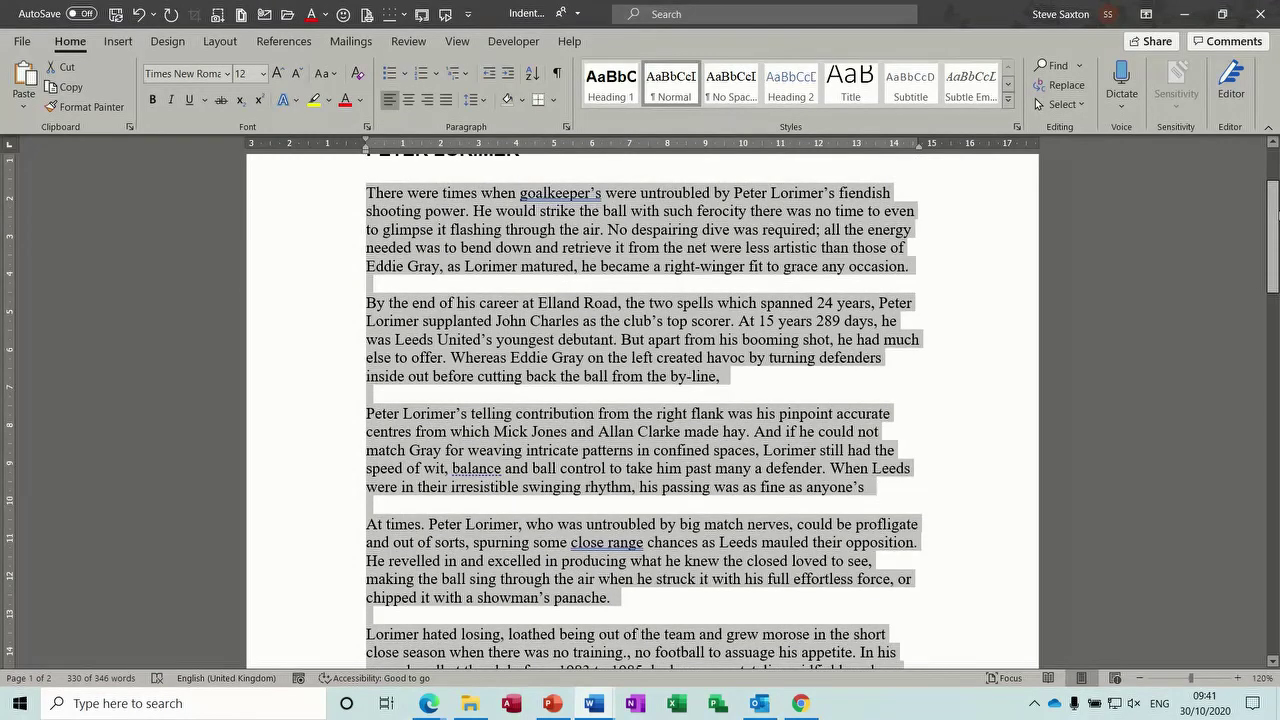
Step: Close the Indent 2020 document without saving its changes and delete the two lines of text in Document2
{"action": "key", "text": "alt+F4"}
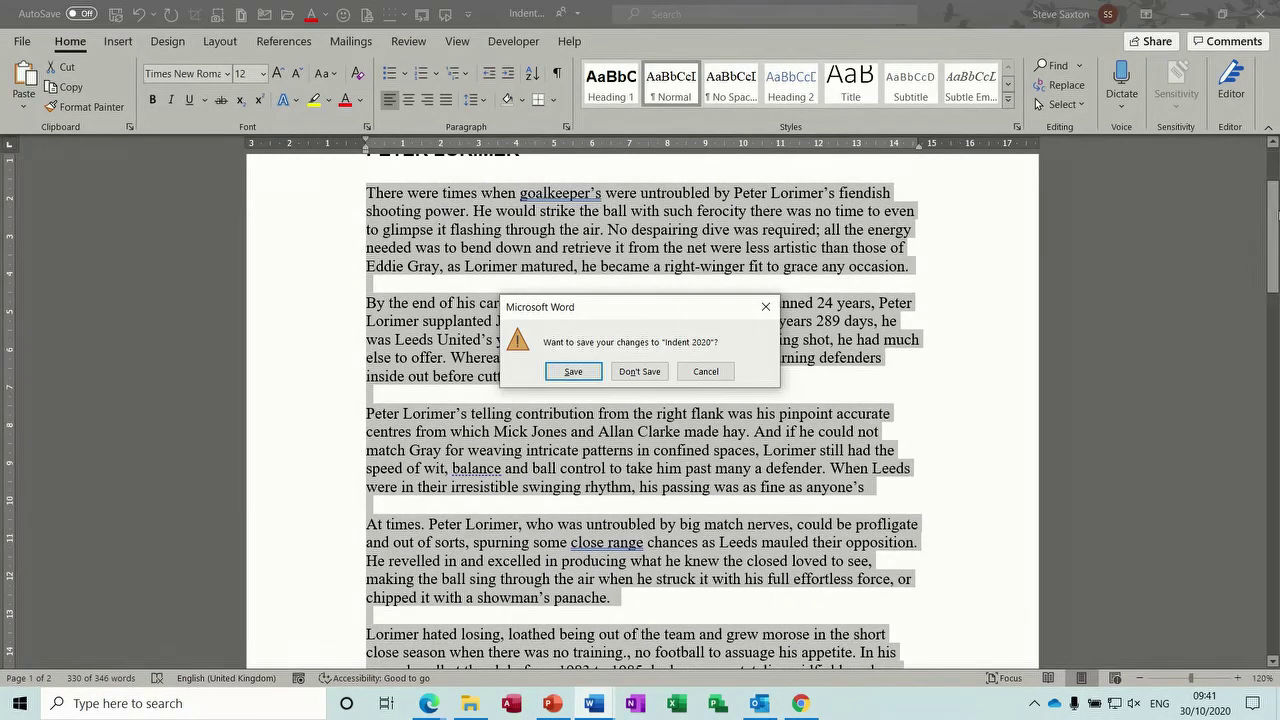
{"action": "left_click", "coordinate": [651, 371]}
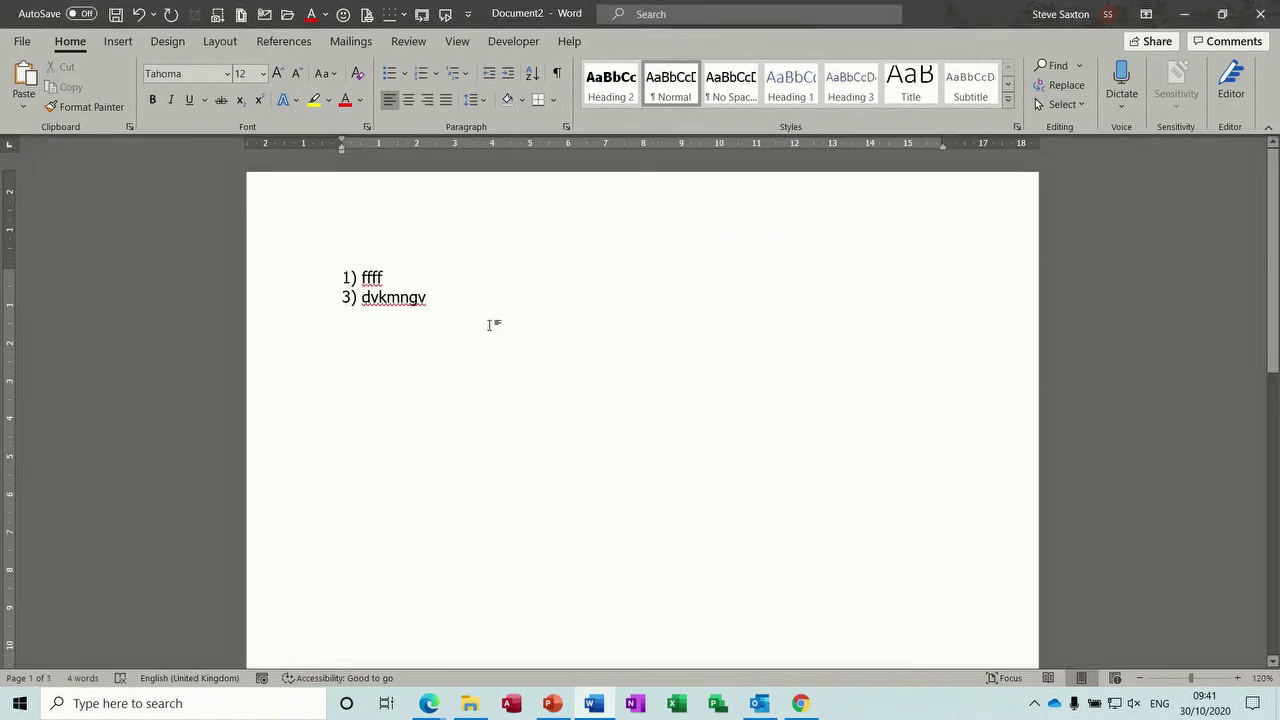
{"action": "left_click_drag", "start_coordinate": [446, 309], "coordinate": [334, 269]}
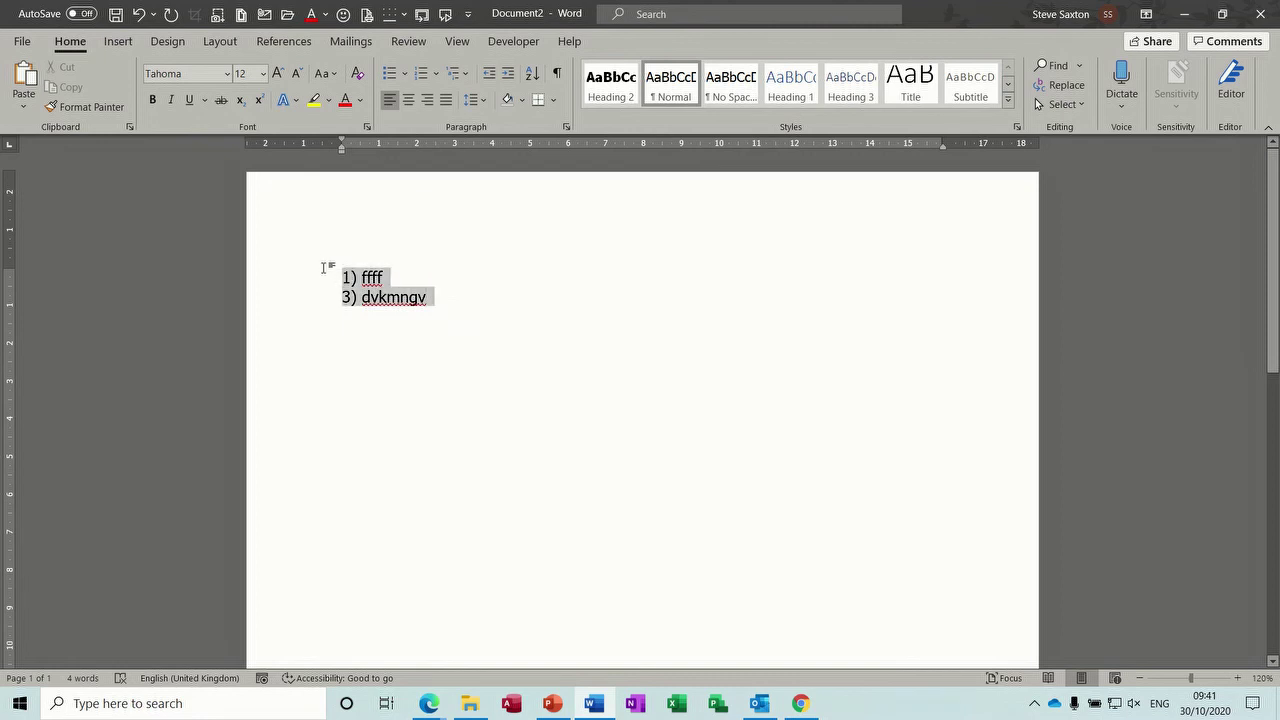
{"action": "key", "text": "Delete"}
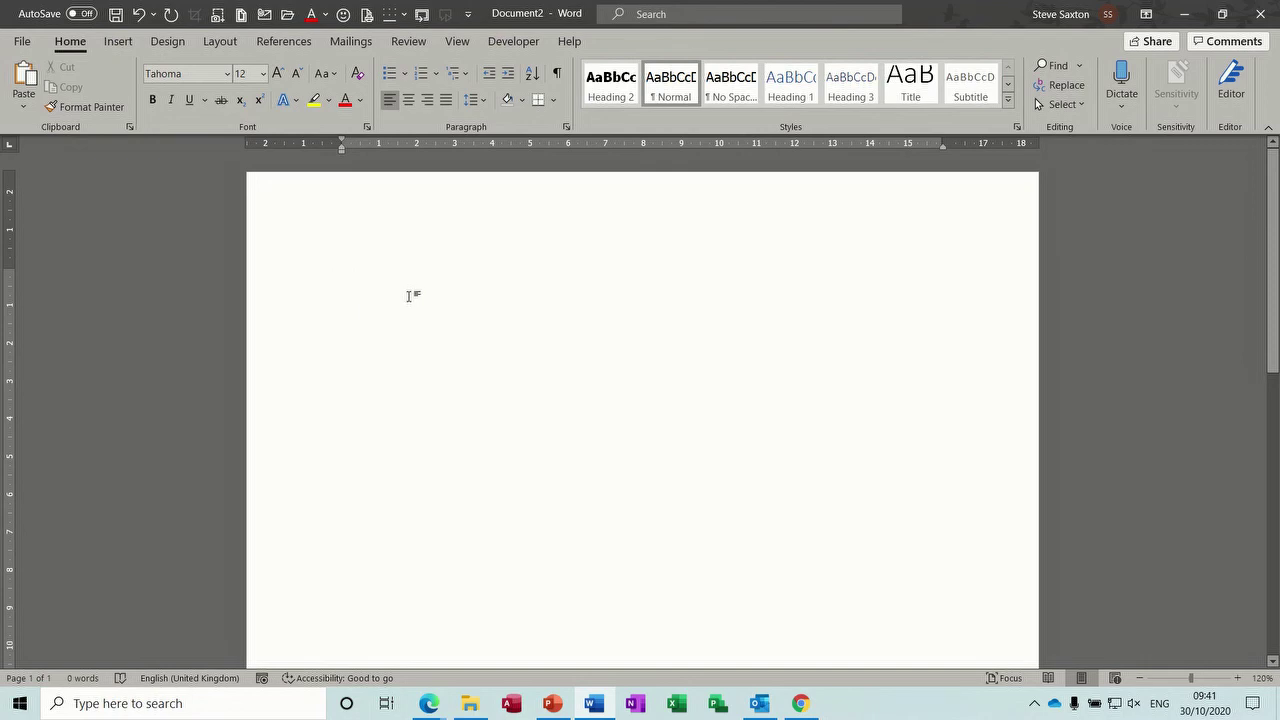
{"action": "left_click", "coordinate": [594, 703]}
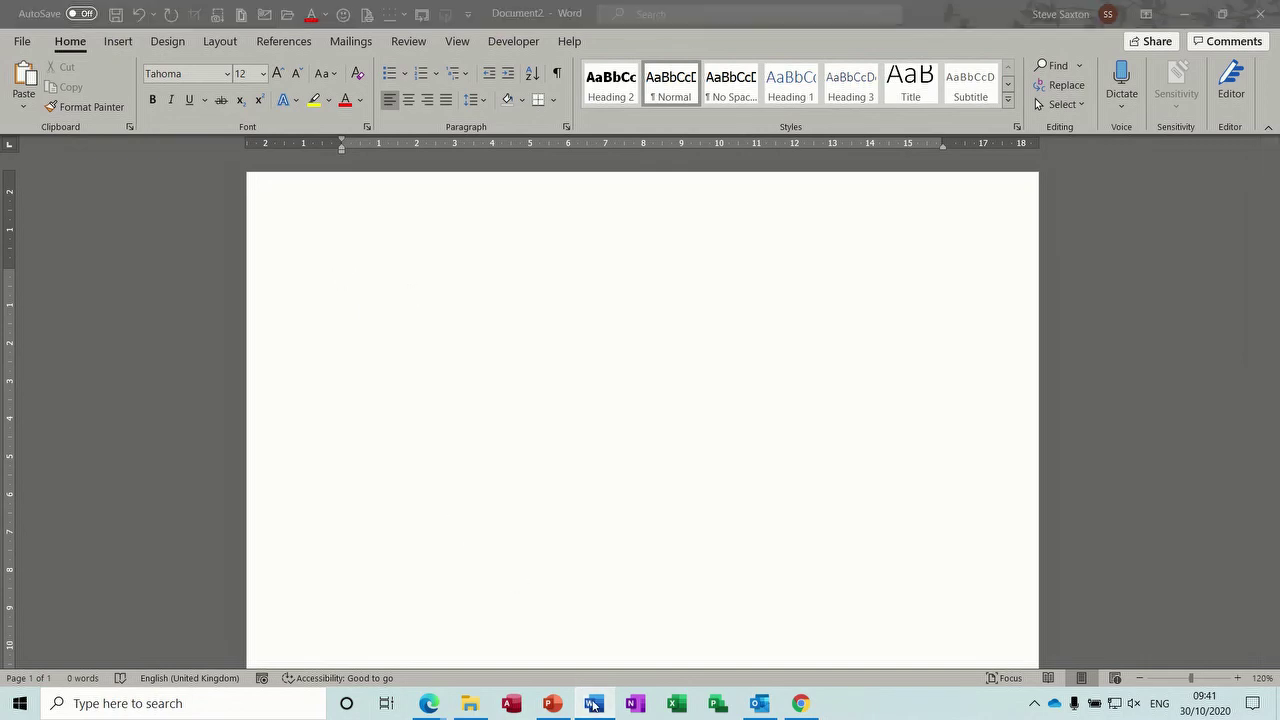
{"action": "left_click", "coordinate": [594, 703]}
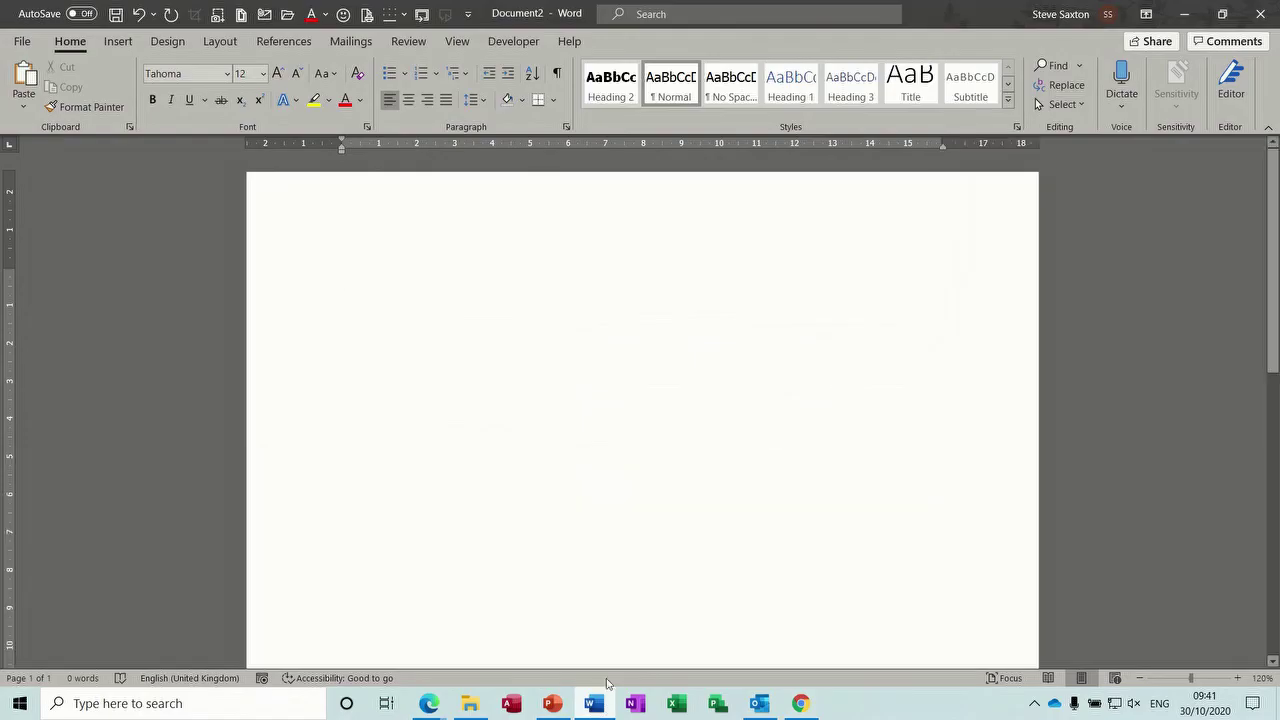